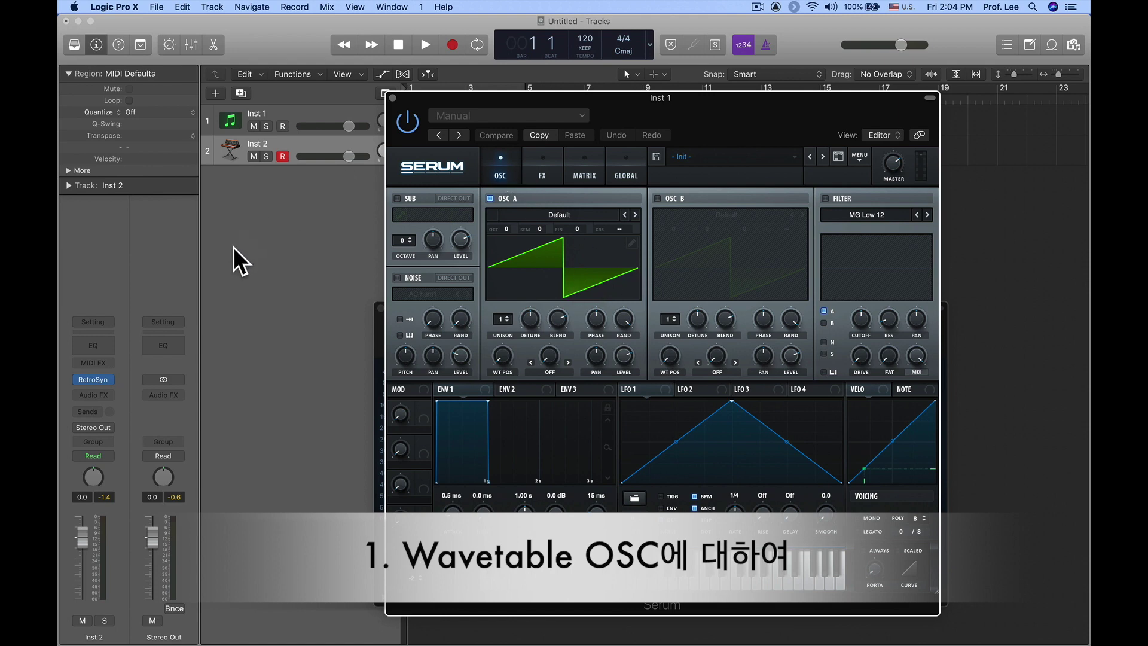
- Open Retro Synth on the Inst 2 track to examine its Analog oscillator shapes, and close it to return to Serum
{"action": "left_click", "coordinate": [95, 381]}
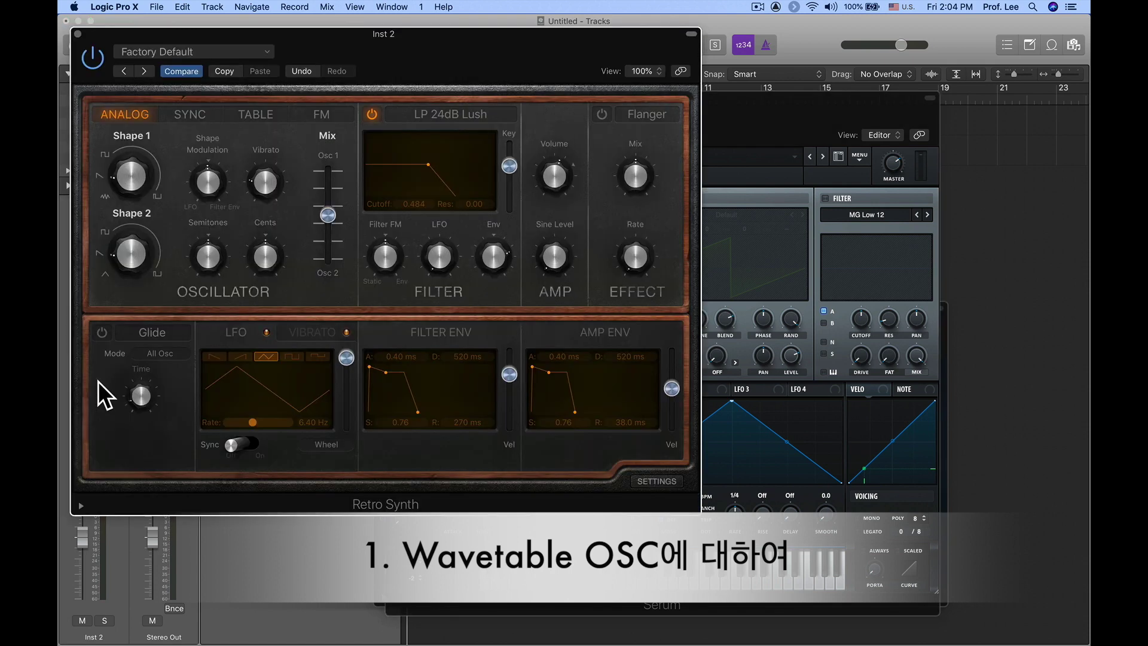
{"action": "left_click_drag", "start_coordinate": [371, 49], "coordinate": [596, 107]}
{"action": "mouse_move", "coordinate": [339, 236]}
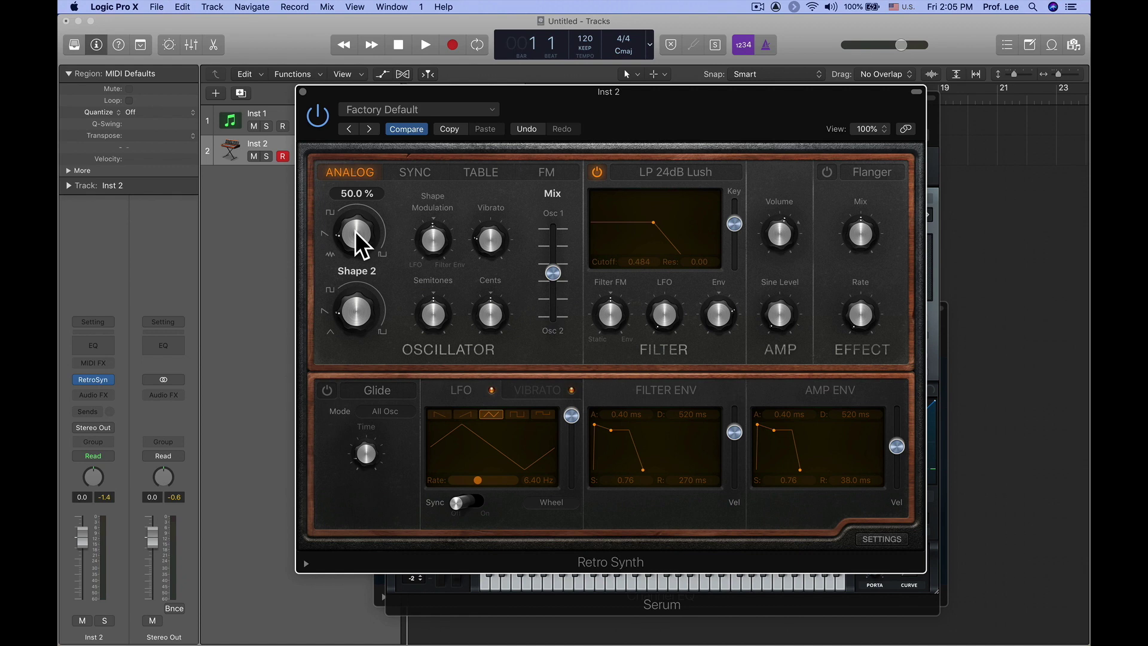
{"action": "left_click", "coordinate": [303, 92]}
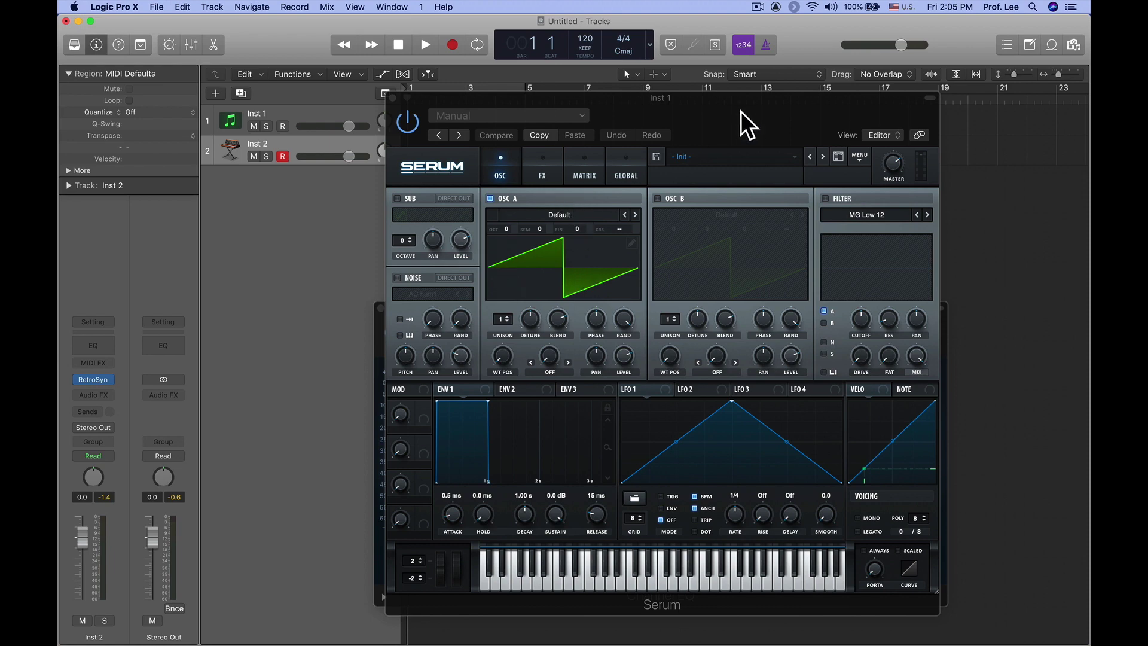
{"action": "mouse_move", "coordinate": [732, 105]}
{"action": "left_mouse_down"}
{"action": "mouse_move", "coordinate": [699, 106]}
{"action": "mouse_move", "coordinate": [740, 106]}
{"action": "left_mouse_up"}
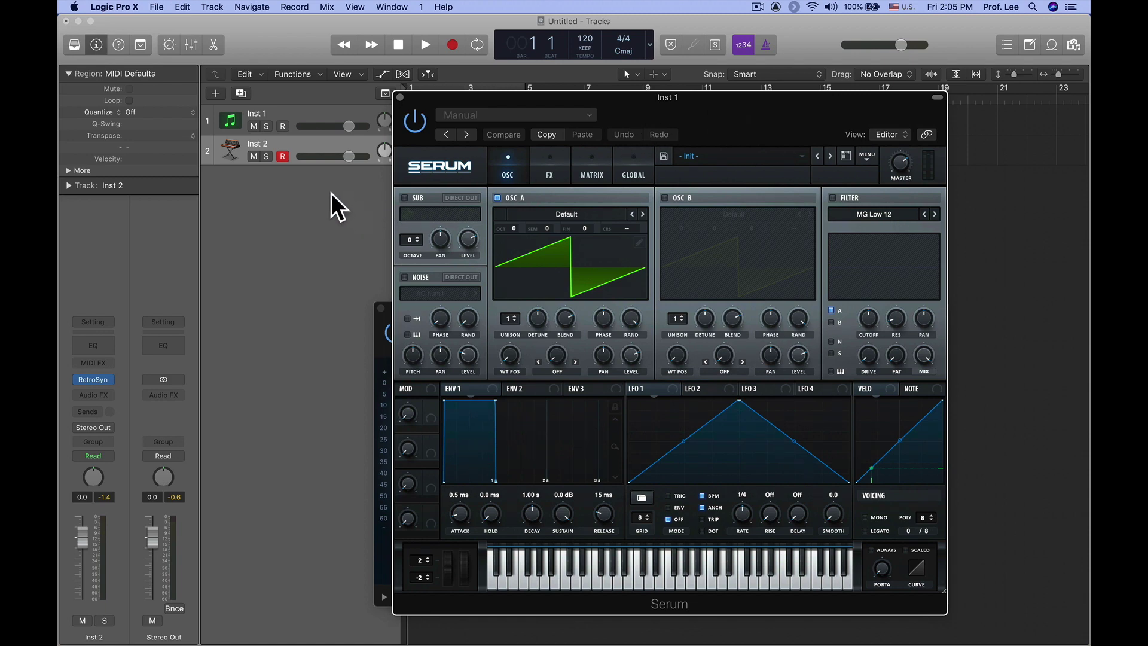
- Reopen Retro Synth on Inst 2, switch its oscillator to Table mode, and choose the Resonant Sweep factory wavetable
{"action": "left_click", "coordinate": [96, 379]}
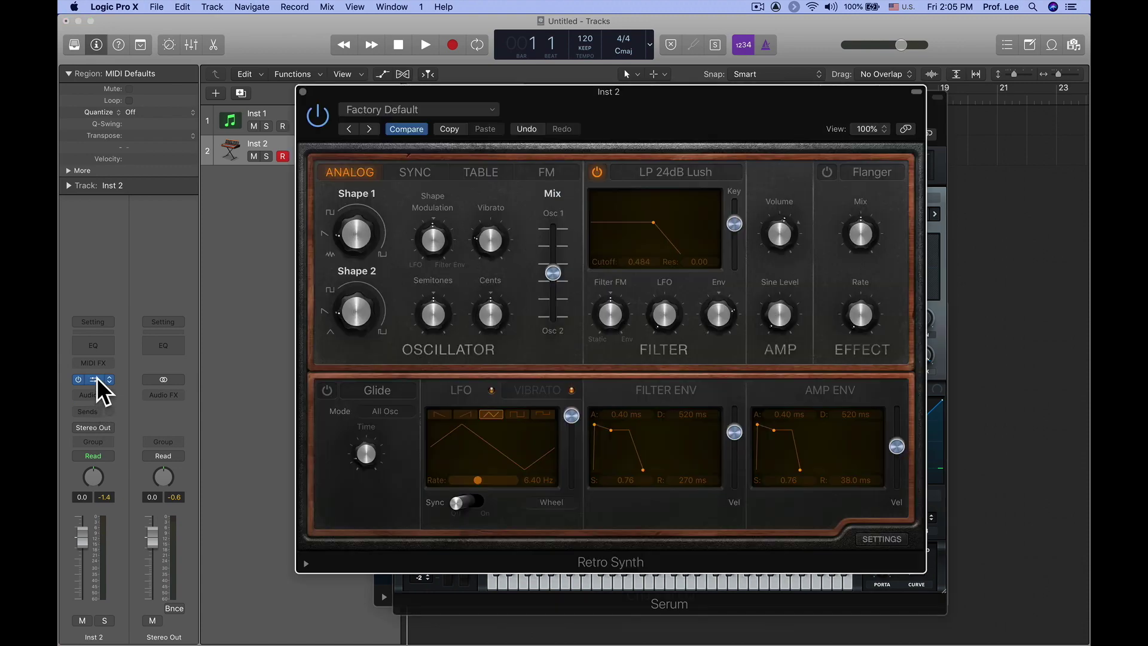
{"action": "left_click", "coordinate": [477, 175]}
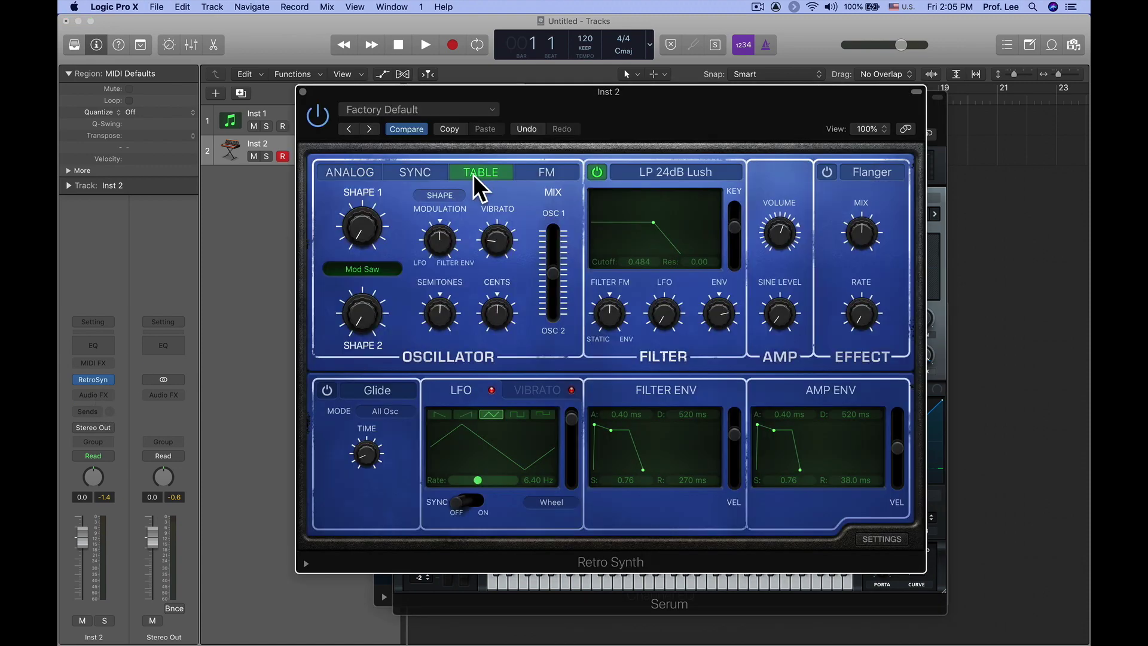
{"action": "left_click", "coordinate": [380, 268]}
{"action": "mouse_move", "coordinate": [384, 271]}
{"action": "left_click", "coordinate": [555, 264]}
{"action": "left_click", "coordinate": [383, 267]}
{"action": "mouse_move", "coordinate": [436, 272]}
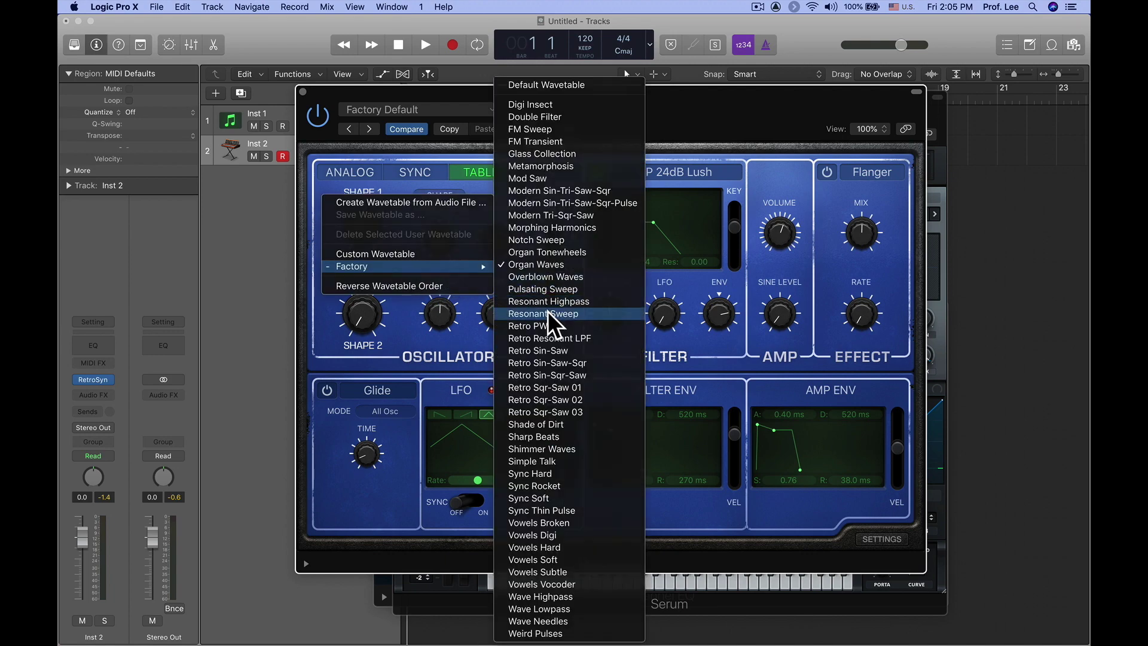
{"action": "left_click", "coordinate": [548, 312]}
{"action": "left_click", "coordinate": [302, 92]}
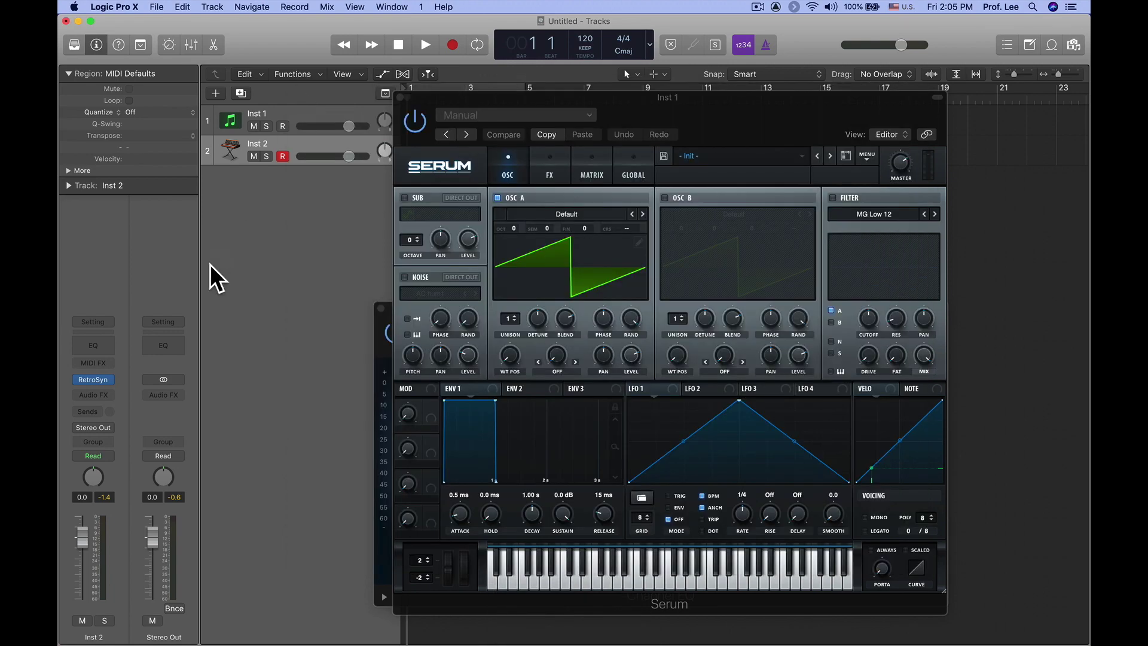
- Look through the Waves Audio Units effects offered for the Inst 2 audio effect slot without inserting one
{"action": "left_click", "coordinate": [111, 392]}
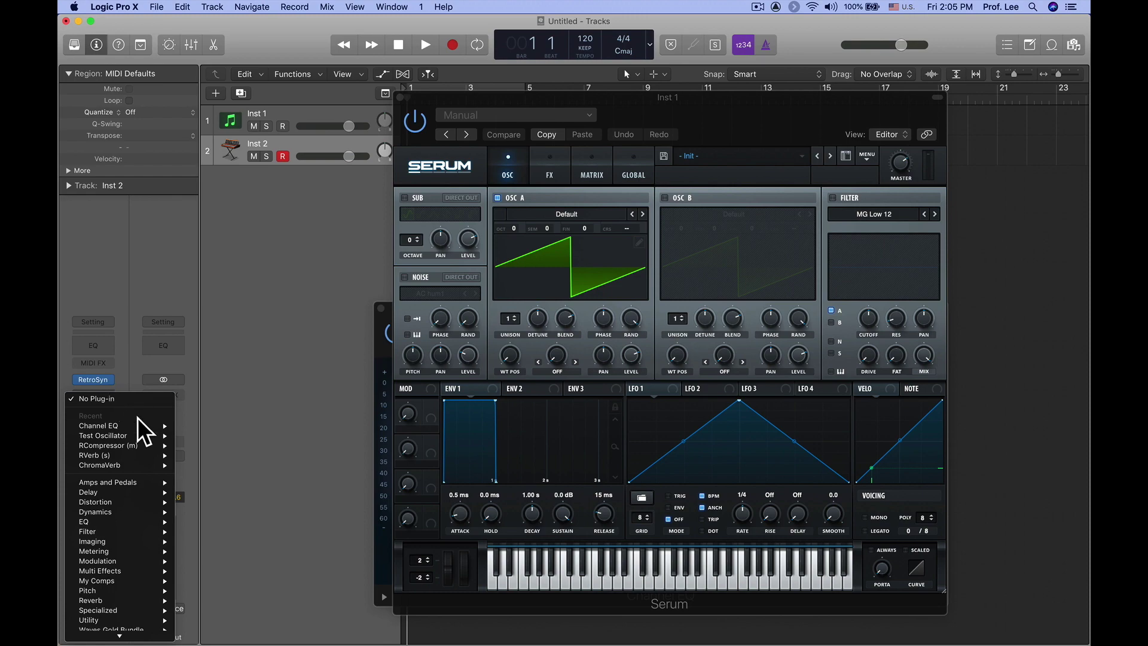
{"action": "mouse_move", "coordinate": [131, 625]}
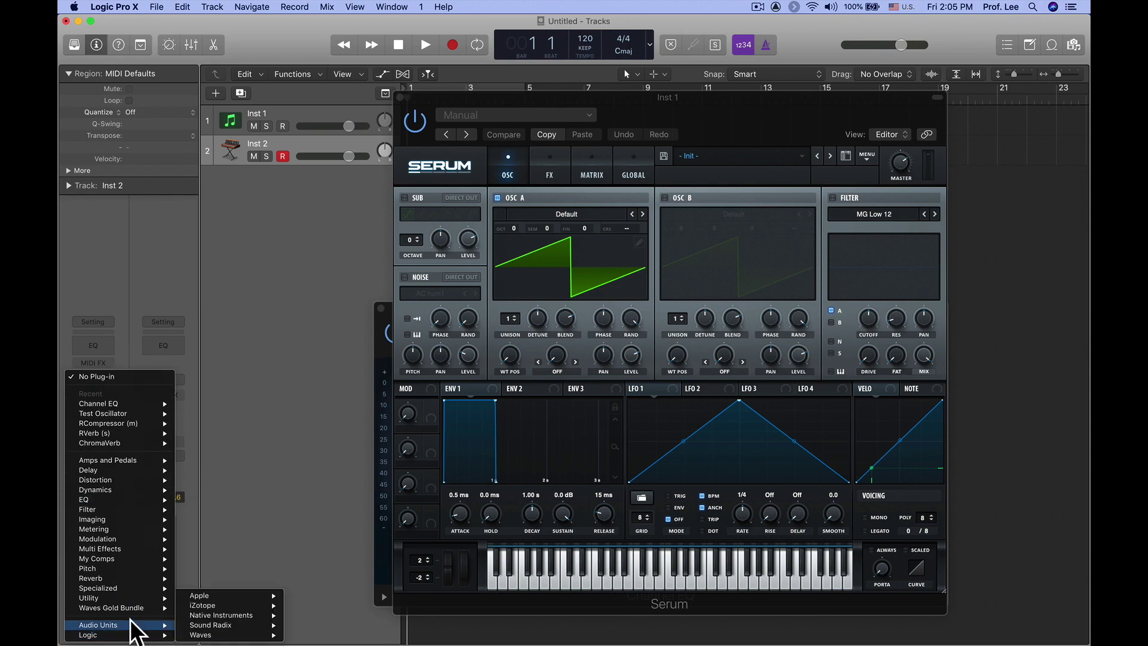
{"action": "mouse_move", "coordinate": [259, 616]}
{"action": "mouse_move", "coordinate": [246, 635]}
{"action": "scroll", "coordinate": [357, 614], "scroll_direction": "down", "scroll_amount": 15}
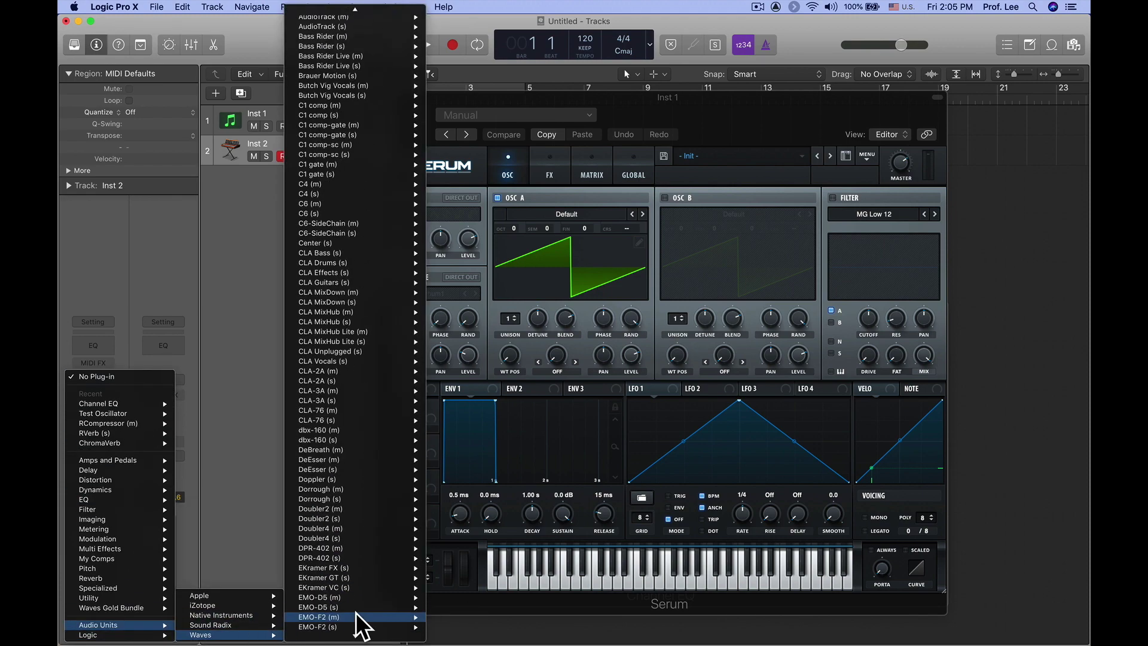
{"action": "scroll", "coordinate": [357, 613], "scroll_direction": "up", "scroll_amount": 20}
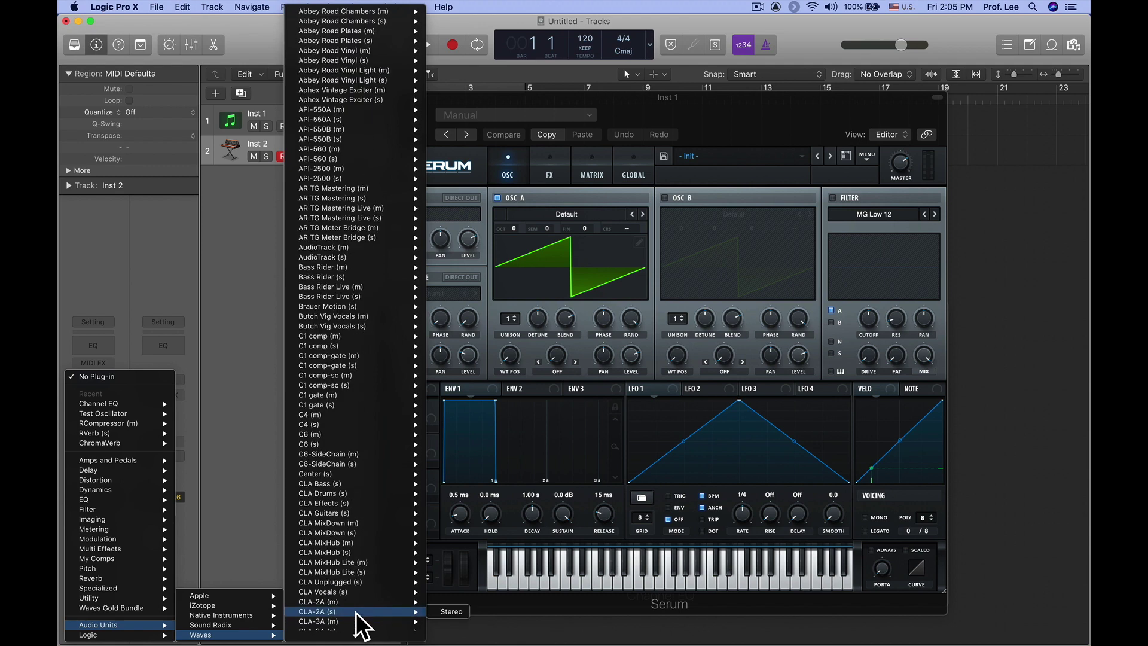
{"action": "mouse_move", "coordinate": [350, 455]}
{"action": "scroll", "coordinate": [341, 463], "scroll_direction": "down", "scroll_amount": 5}
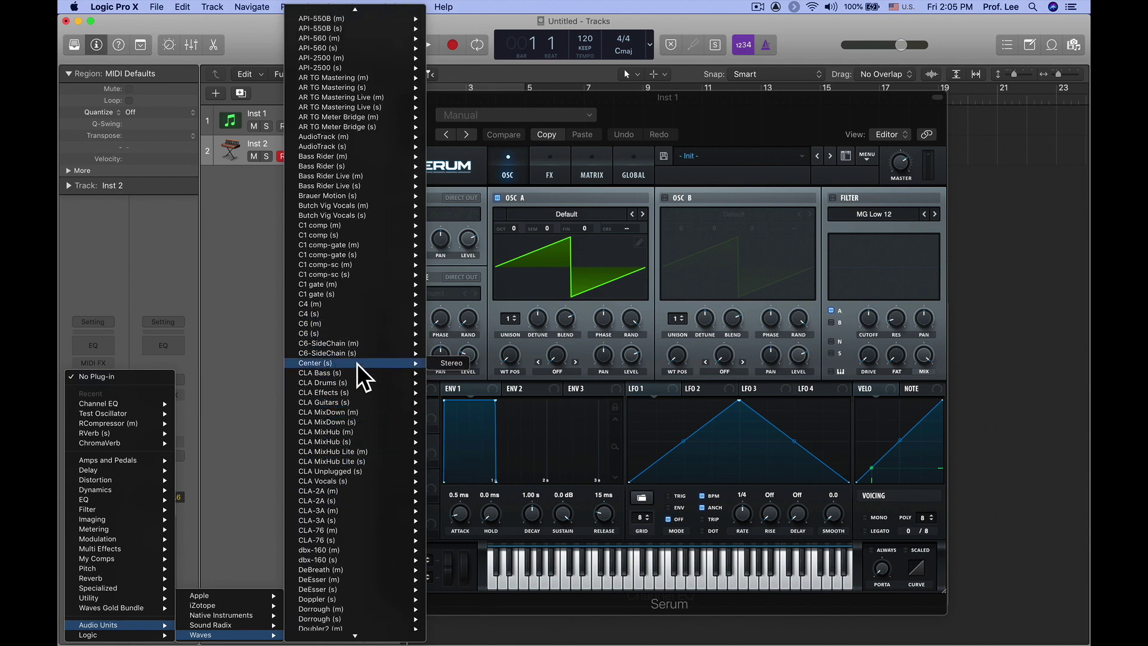
{"action": "scroll", "coordinate": [336, 468], "scroll_direction": "down", "scroll_amount": 3}
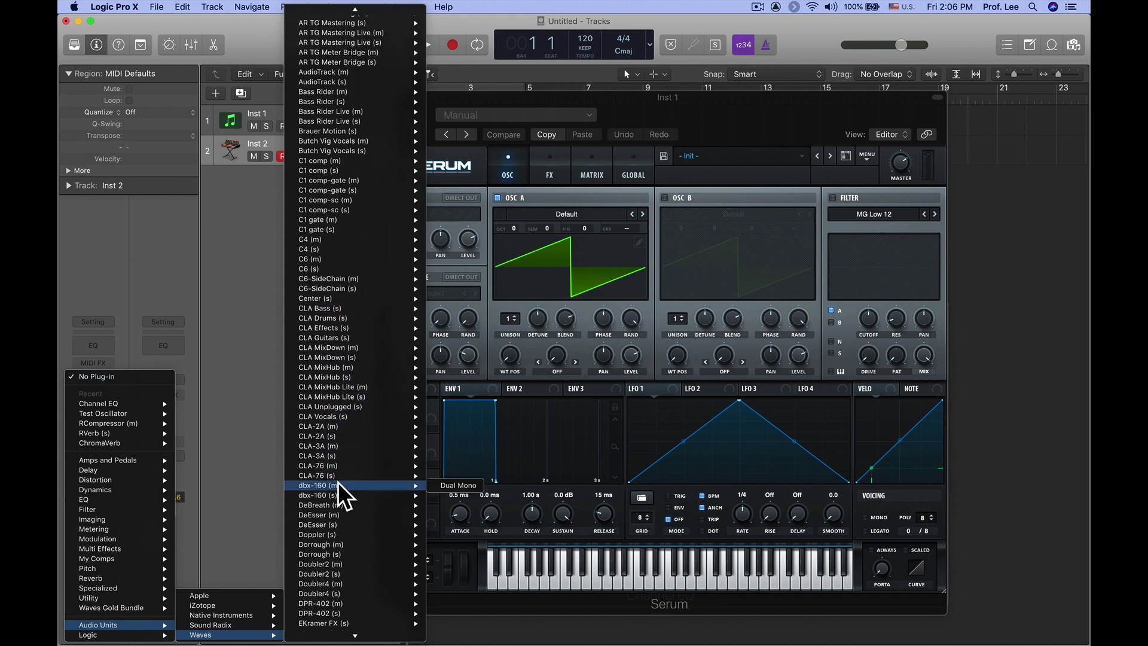
{"action": "mouse_move", "coordinate": [349, 381]}
{"action": "scroll", "coordinate": [348, 492], "scroll_direction": "down", "scroll_amount": 2}
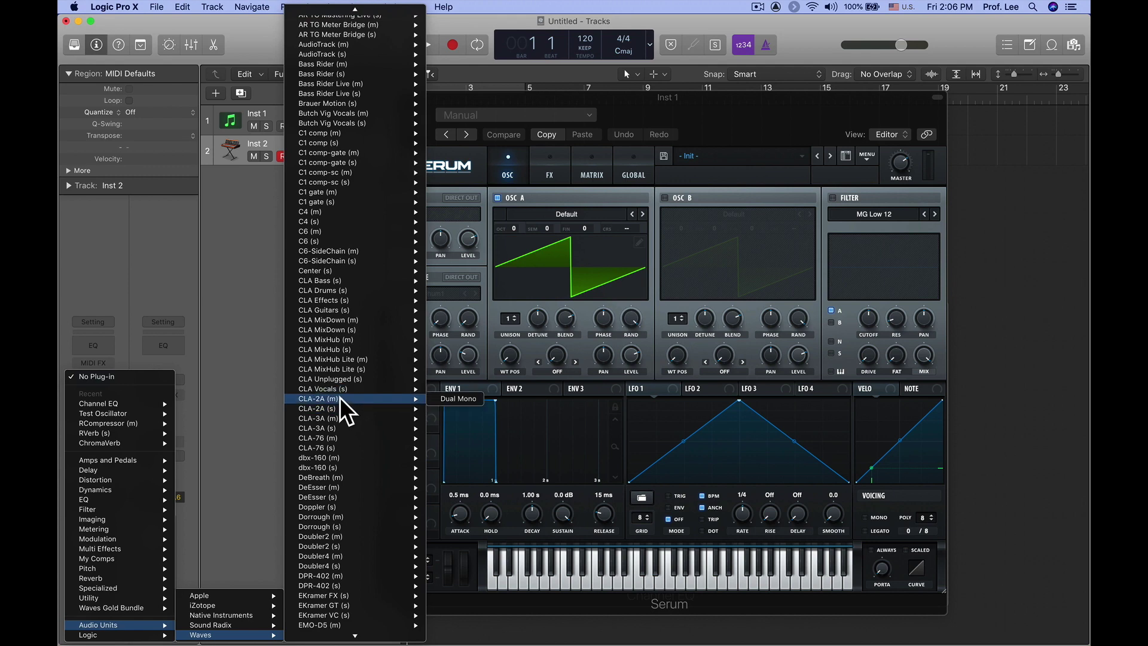
{"action": "left_click", "coordinate": [240, 477]}
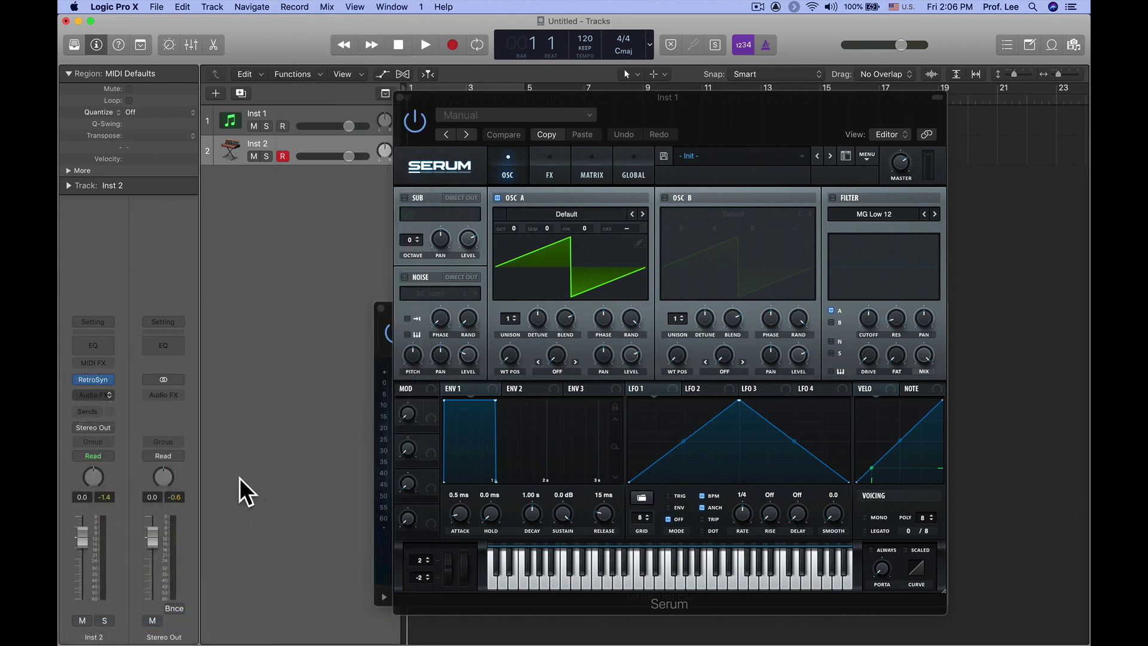
- Look up the Waves and Native Instruments wavetable synths, such as CODEX and Massive X, without replacing Inst 2's Retro Synth
{"action": "left_click", "coordinate": [109, 384]}
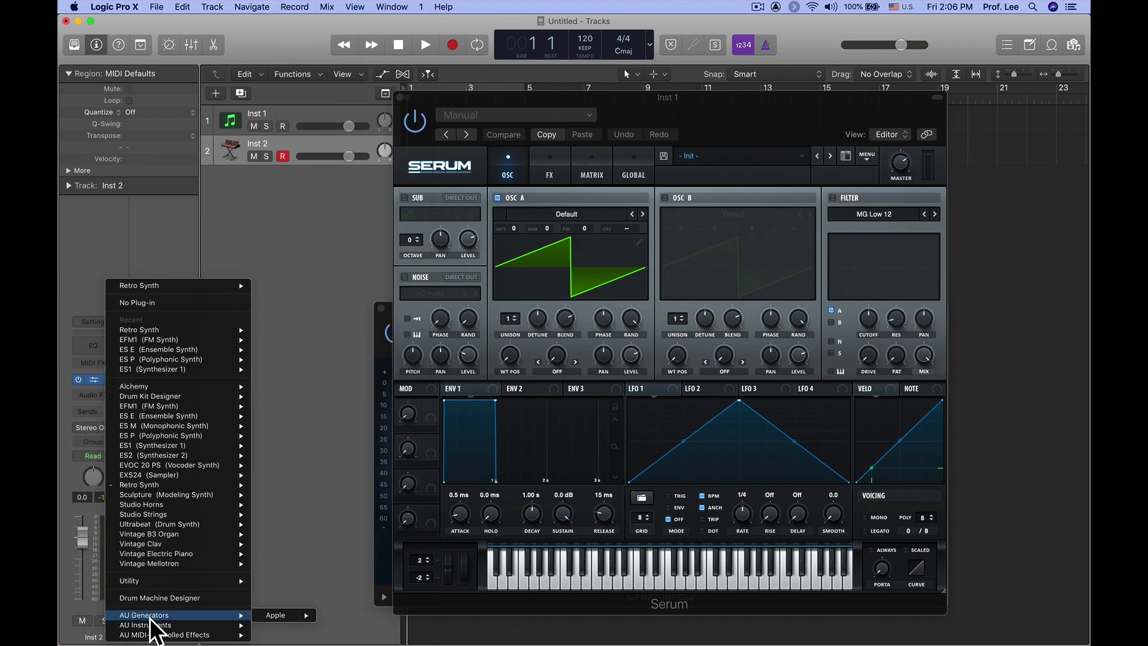
{"action": "mouse_move", "coordinate": [307, 626]}
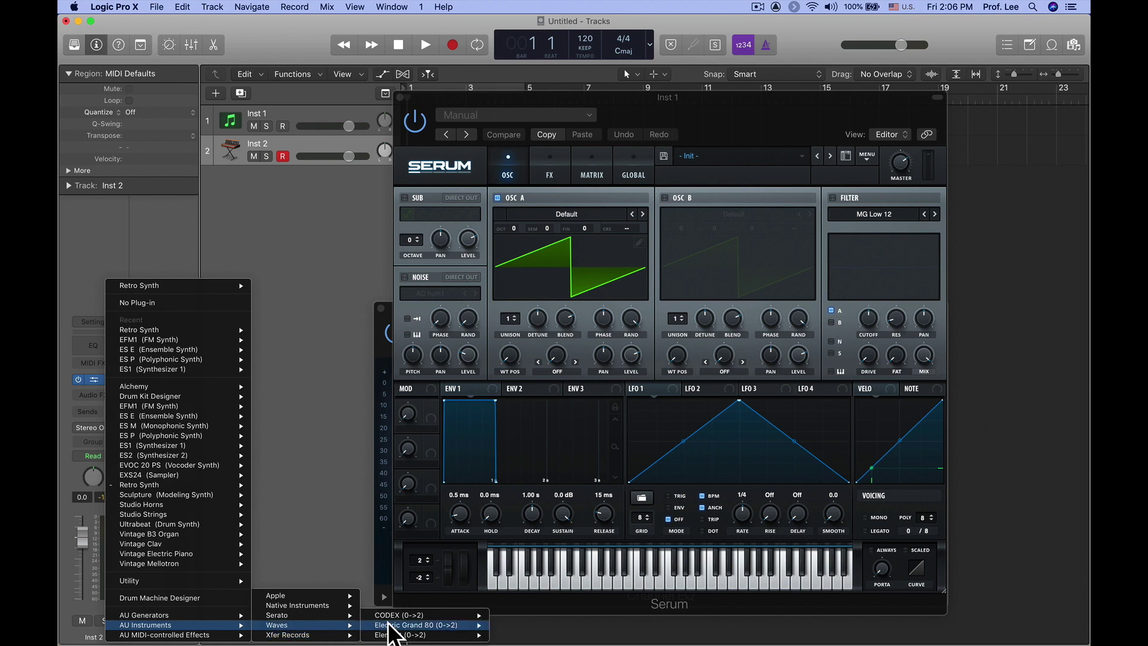
{"action": "mouse_move", "coordinate": [417, 613]}
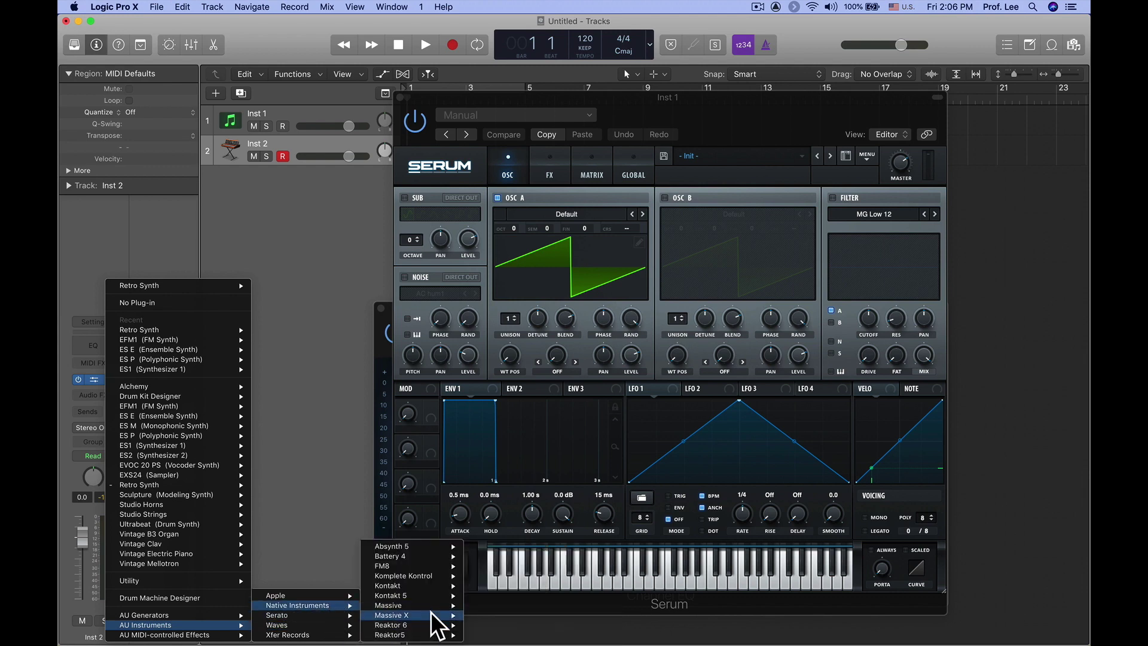
{"action": "mouse_move", "coordinate": [459, 617]}
{"action": "left_click", "coordinate": [343, 424]}
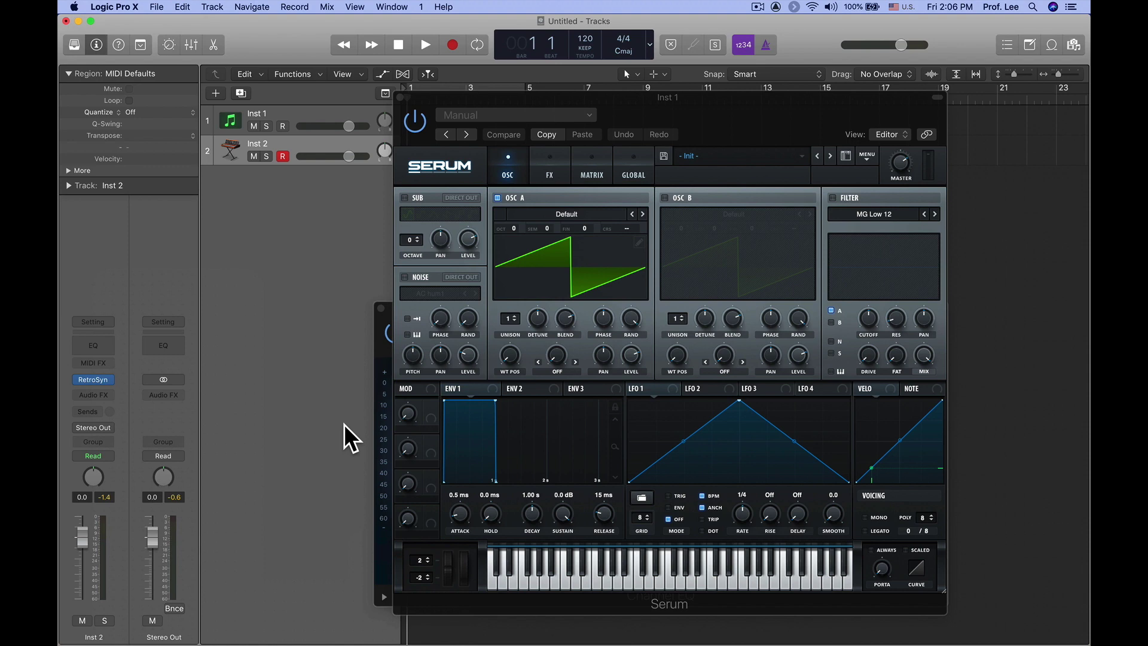
- Load the Basic Shapes wavetable from the Analog category into Serum's oscillator A
{"action": "mouse_move", "coordinate": [727, 113]}
{"action": "left_mouse_down"}
{"action": "mouse_move", "coordinate": [663, 113]}
{"action": "mouse_move", "coordinate": [730, 119]}
{"action": "left_mouse_up"}
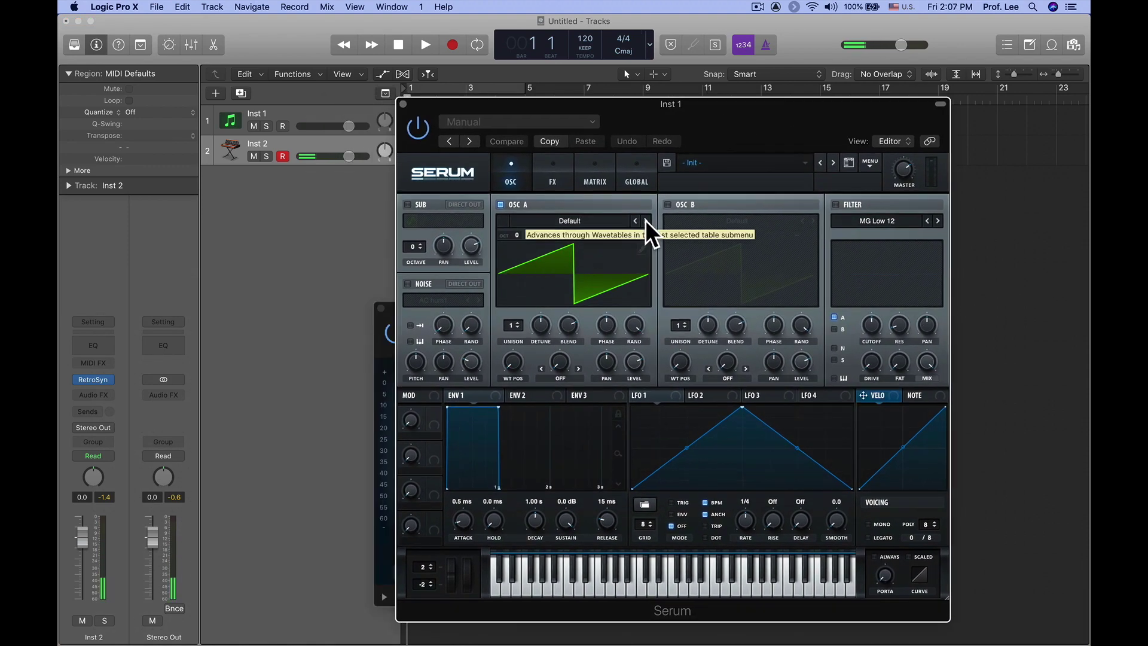
{"action": "left_click", "coordinate": [573, 220]}
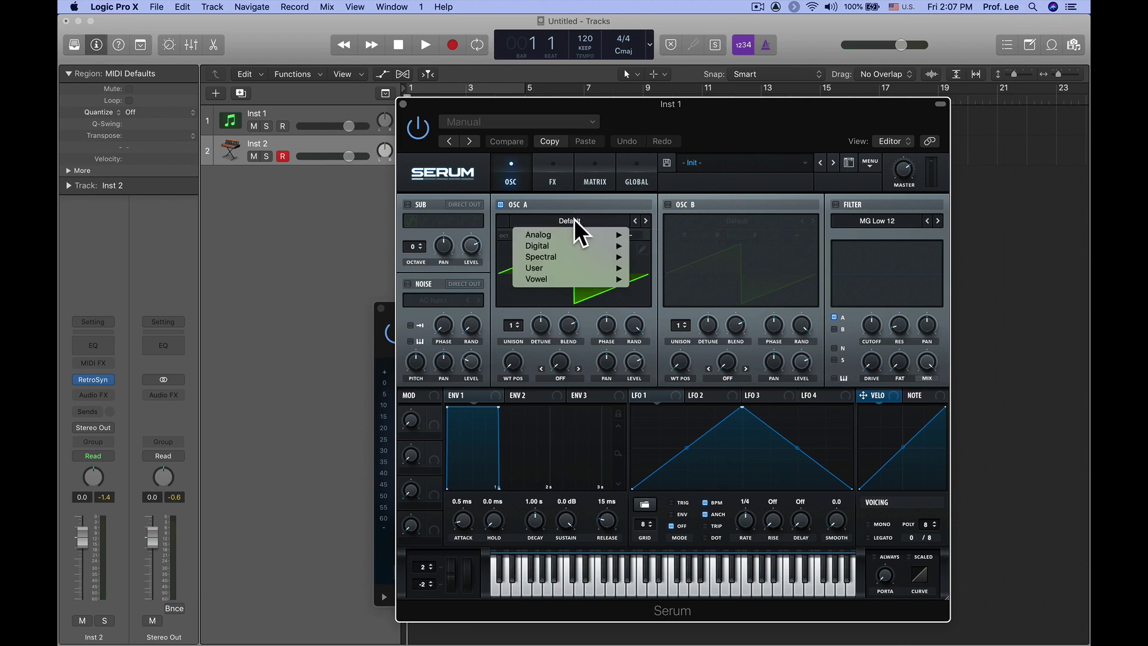
{"action": "mouse_move", "coordinate": [589, 235]}
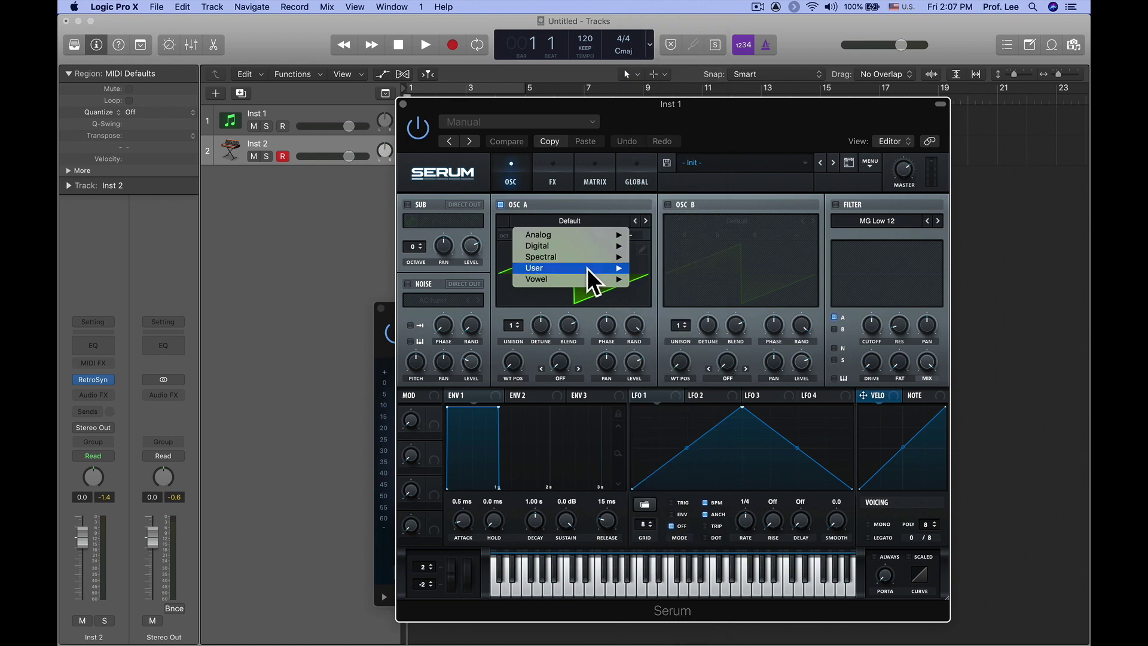
{"action": "mouse_move", "coordinate": [588, 279]}
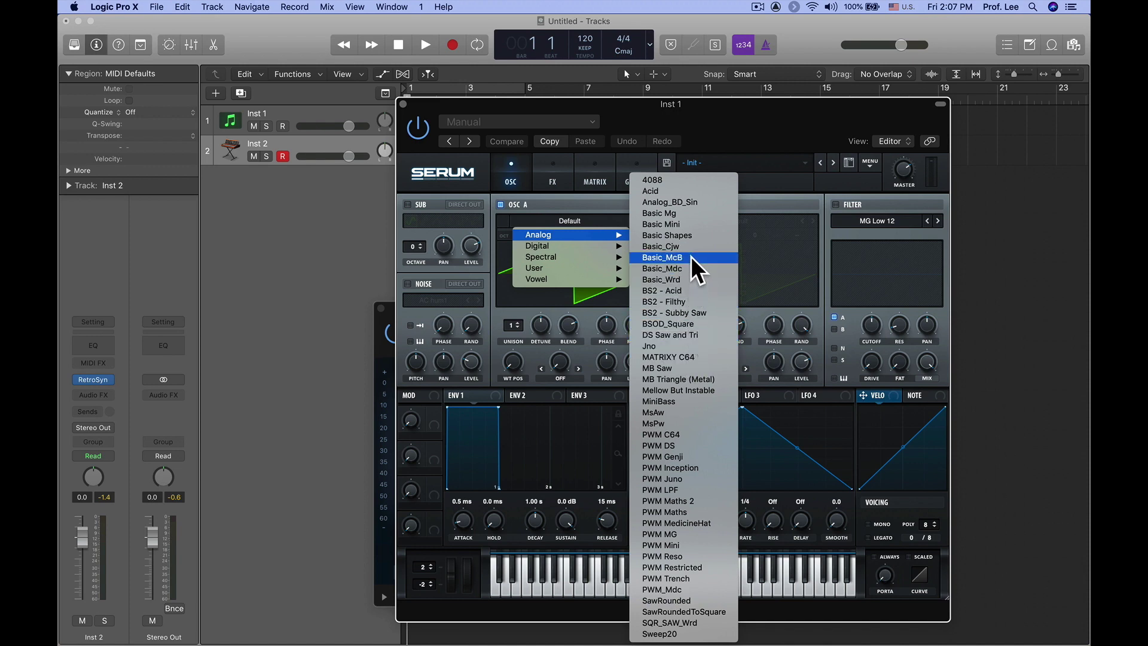
{"action": "left_click", "coordinate": [692, 237]}
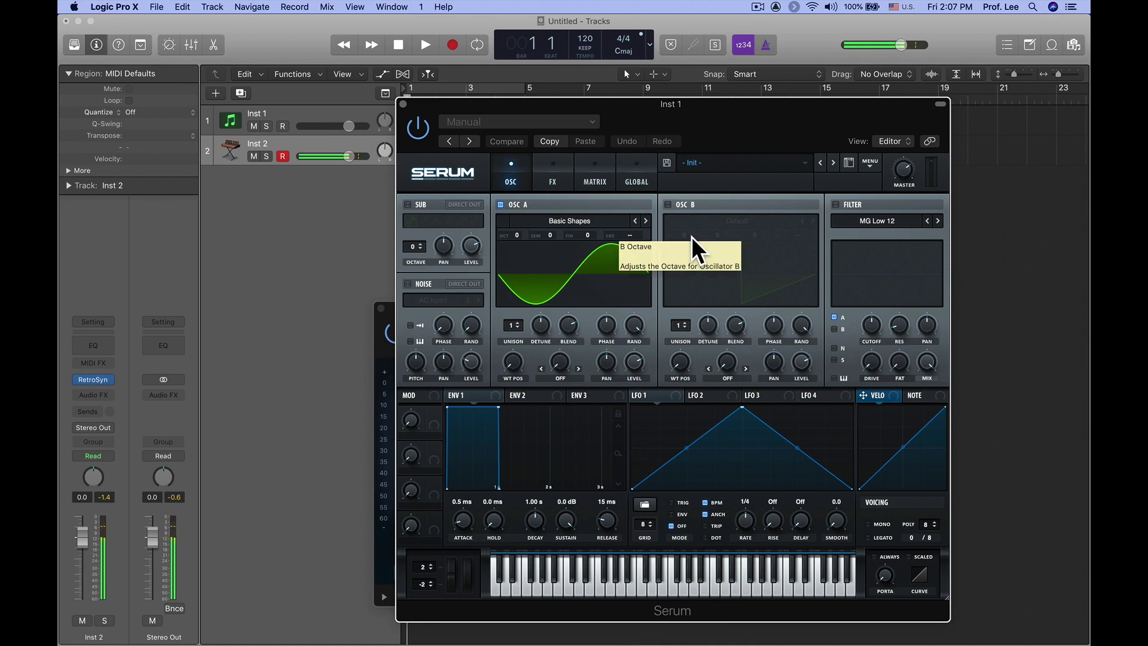
- Select the Inst 1 track and rearrange the Serum and Channel EQ windows so the EQ's spectrum analyzer is visible
{"action": "left_click", "coordinate": [299, 119]}
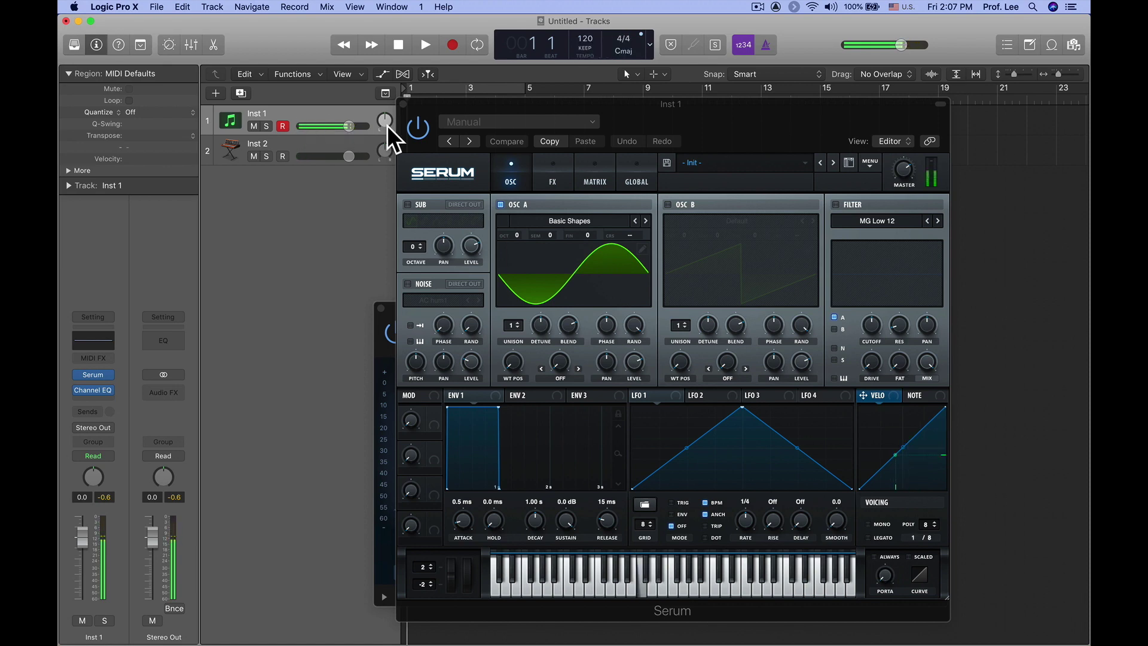
{"action": "left_click_drag", "start_coordinate": [691, 126], "coordinate": [778, 115]}
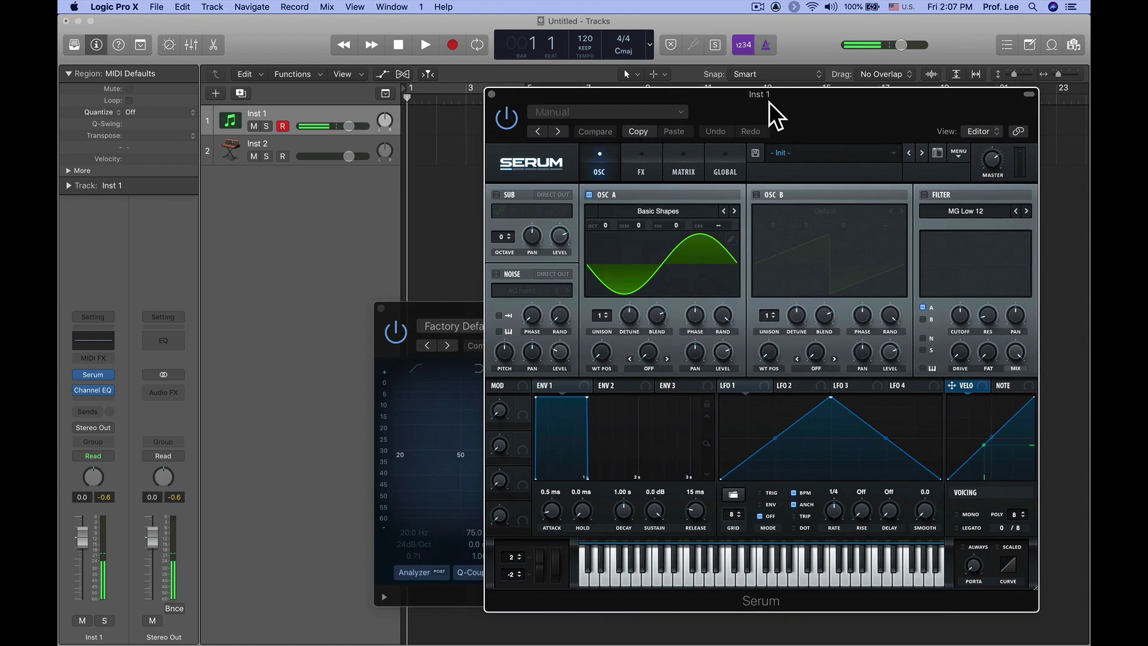
{"action": "left_click_drag", "start_coordinate": [449, 310], "coordinate": [327, 281]}
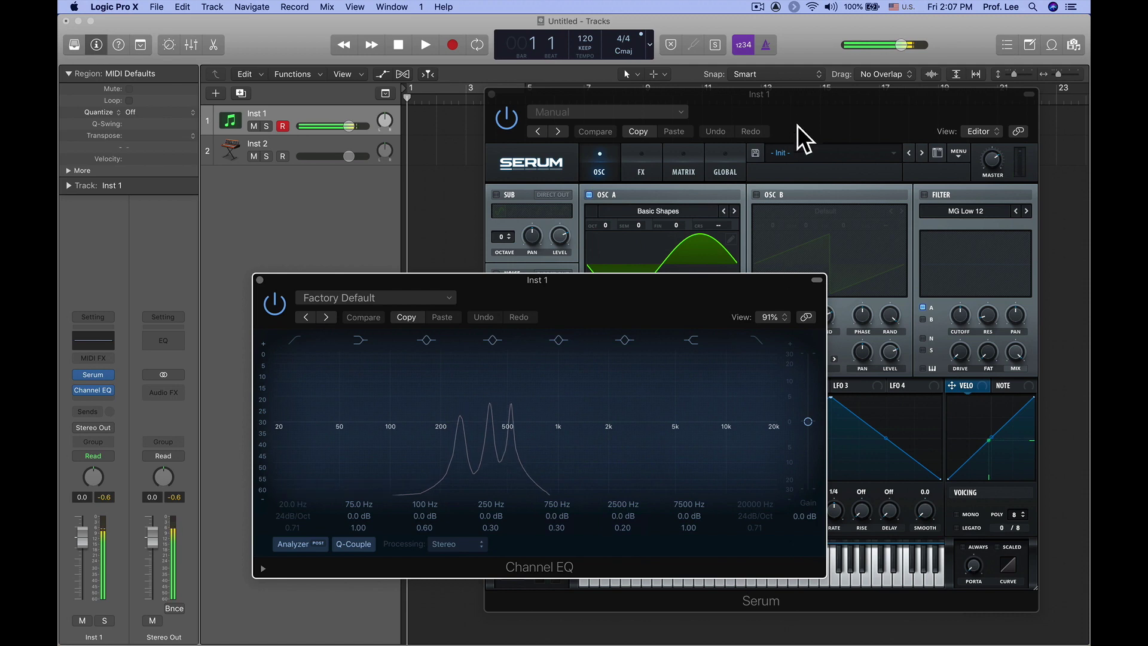
- Sweep oscillator A's wavetable position through the Basic Shapes waveforms and return it to the sine wave
{"action": "left_click", "coordinate": [802, 104]}
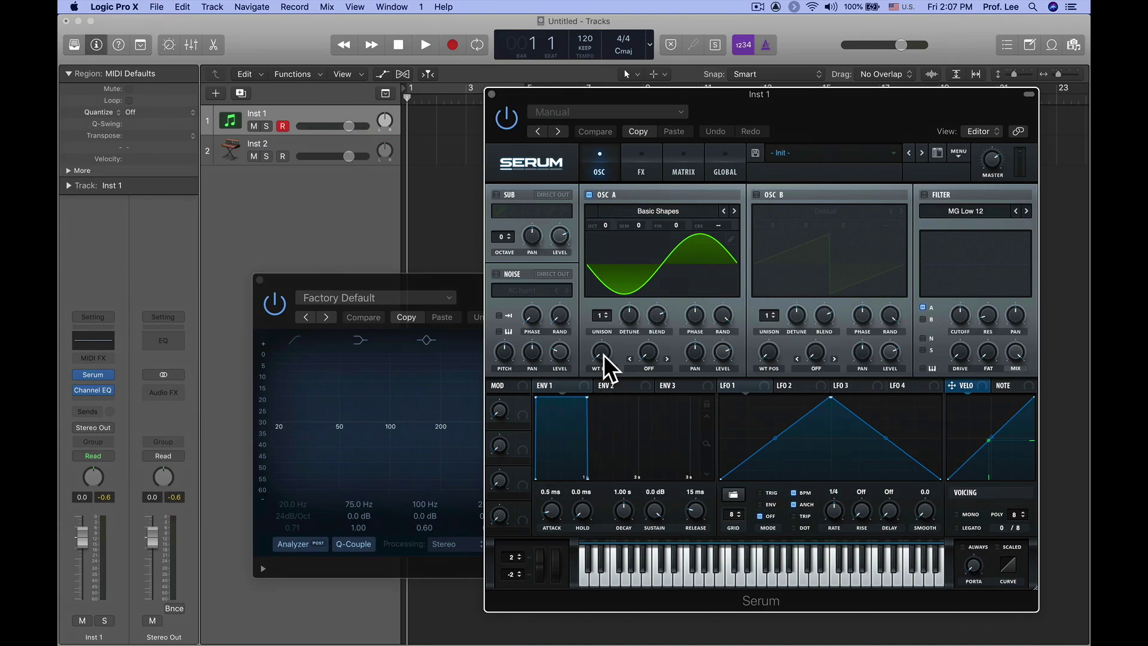
{"action": "left_click", "coordinate": [604, 354]}
{"action": "left_click_drag", "start_coordinate": [604, 354], "coordinate": [606, 327]}
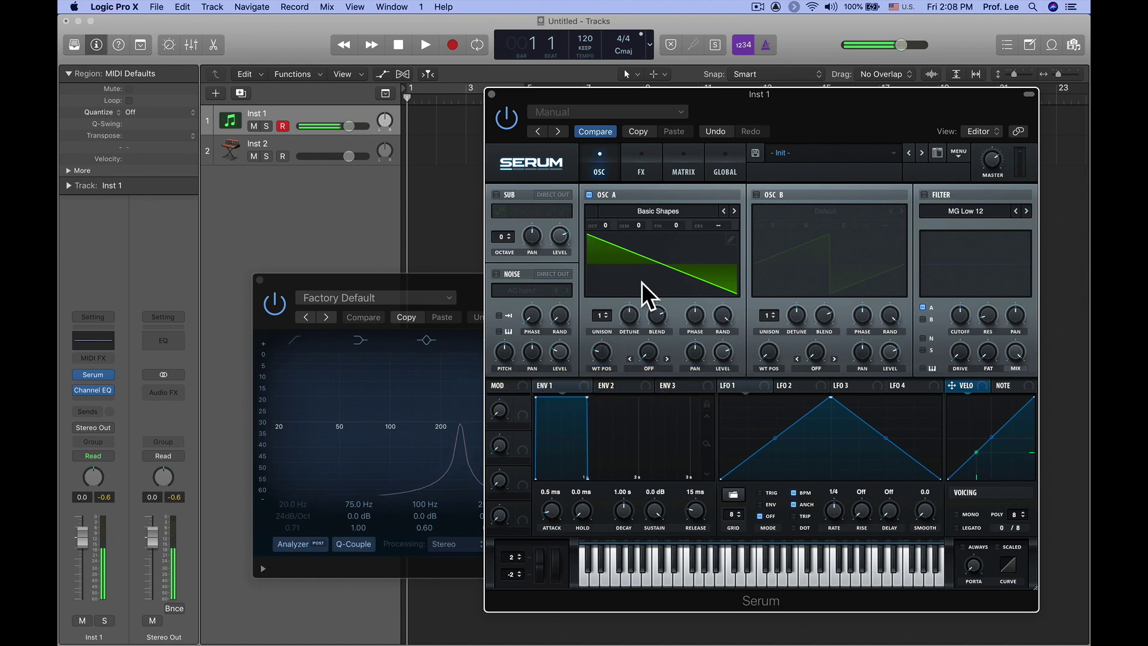
{"action": "mouse_move", "coordinate": [605, 348]}
{"action": "left_click_drag", "start_coordinate": [605, 347], "coordinate": [605, 332]}
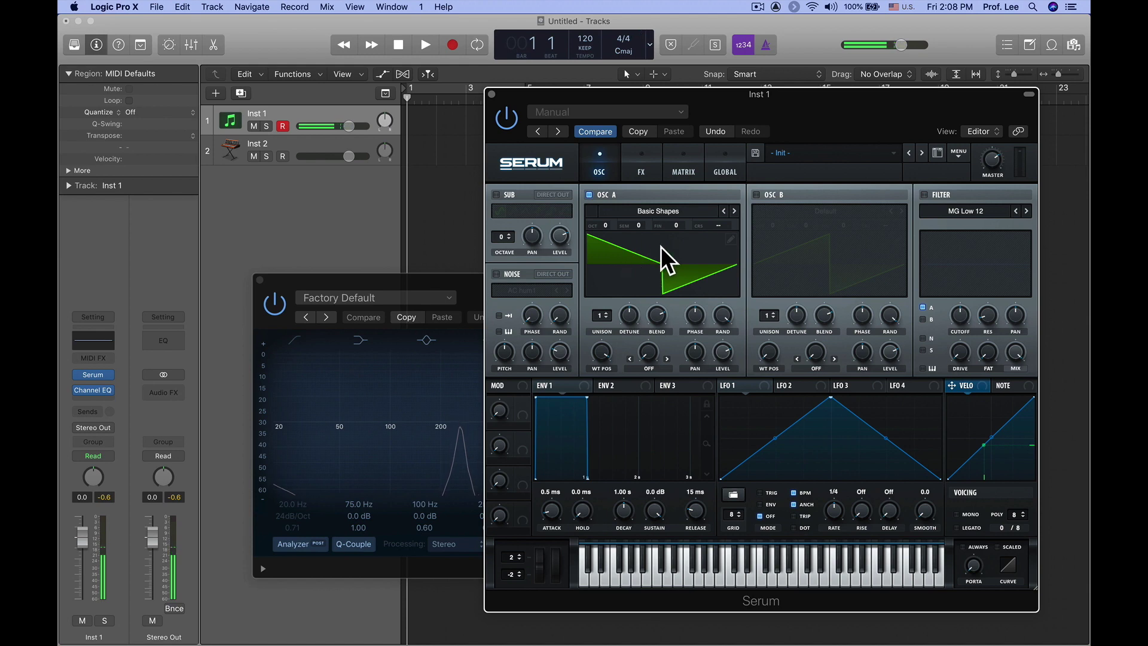
{"action": "left_click_drag", "start_coordinate": [600, 352], "coordinate": [610, 480]}
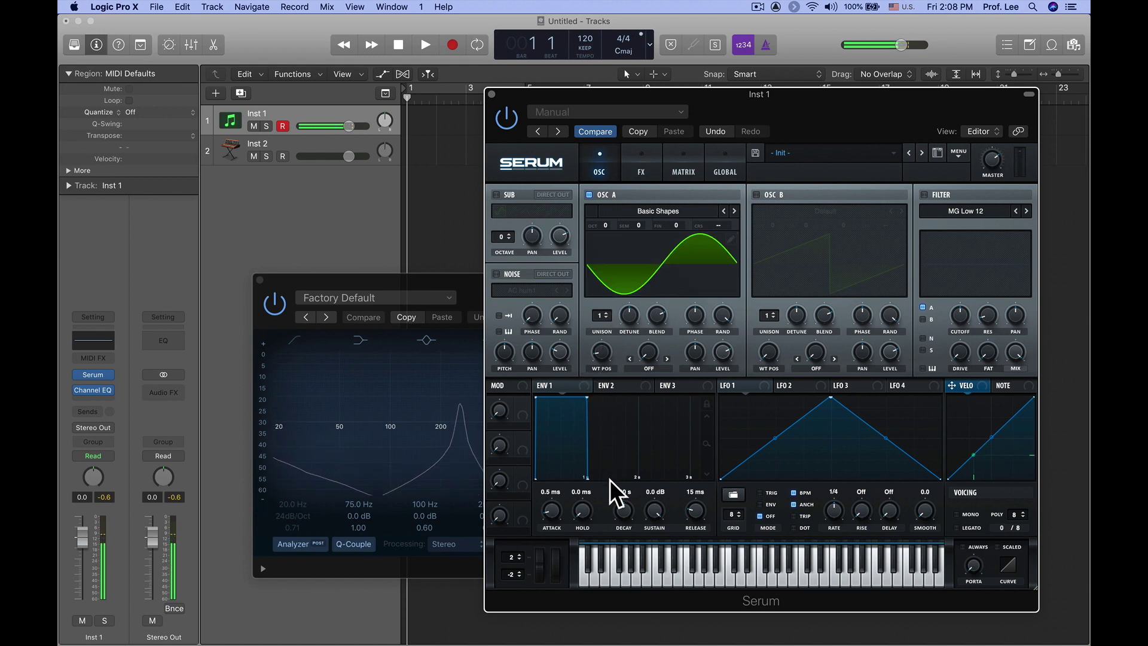
- Place the Channel EQ and Serum windows side by side and play a note to view the sine wave's spectrum
{"action": "left_click", "coordinate": [458, 283]}
{"action": "left_click_drag", "start_coordinate": [458, 282], "coordinate": [261, 281]}
{"action": "left_click_drag", "start_coordinate": [556, 97], "coordinate": [602, 82]}
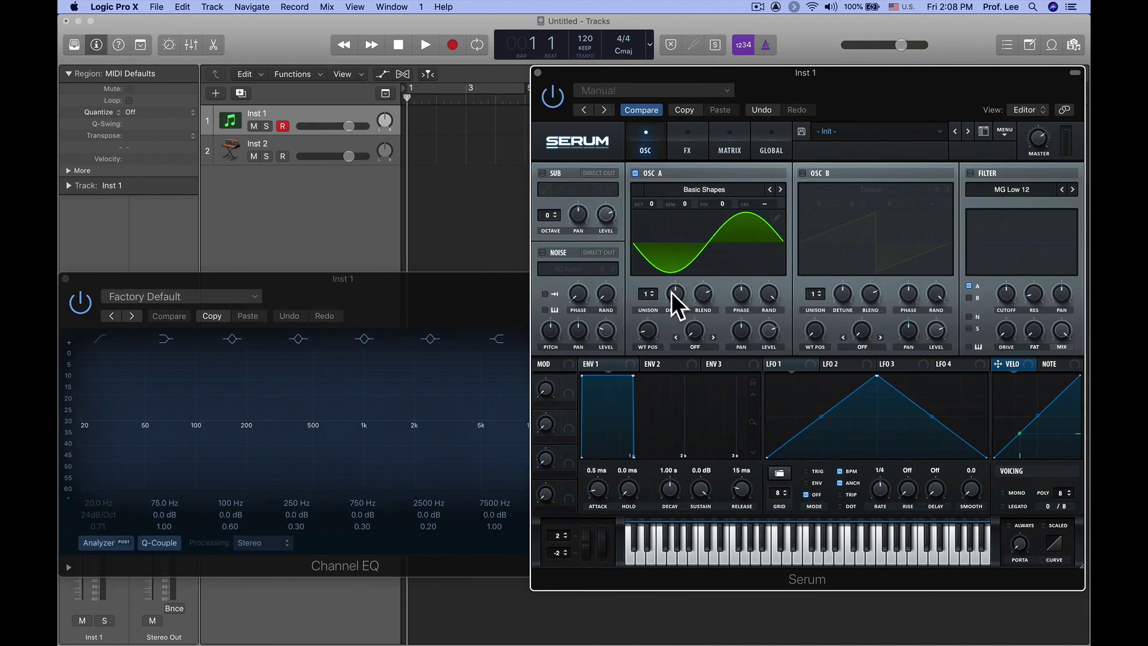
{"action": "key", "text": "a"}
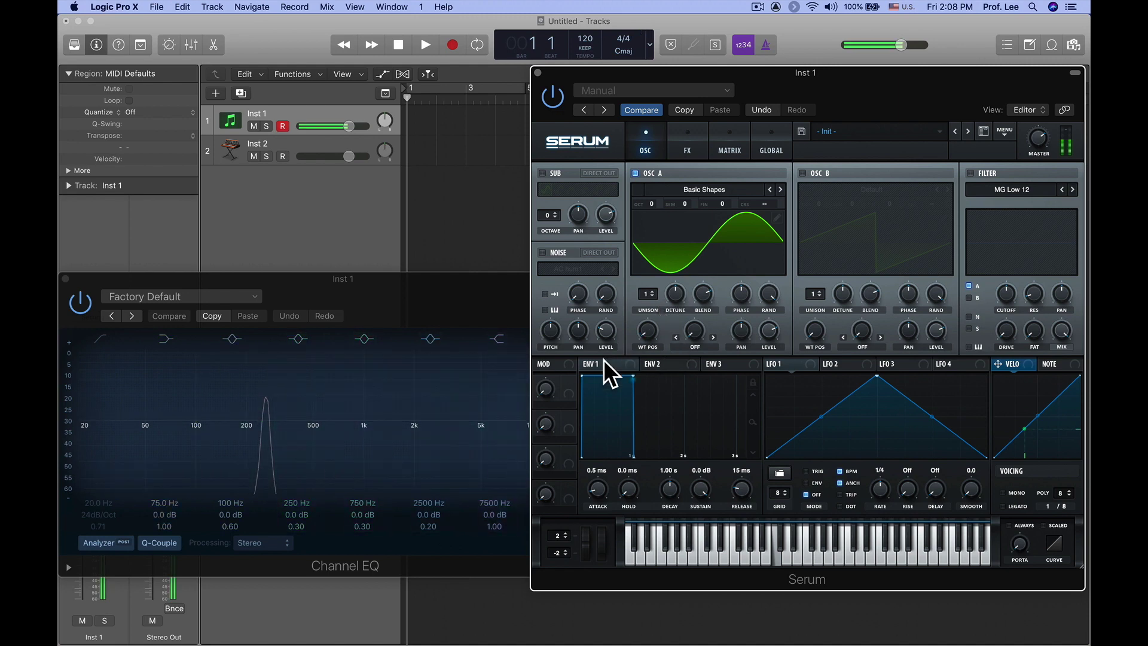
{"action": "mouse_move", "coordinate": [650, 323]}
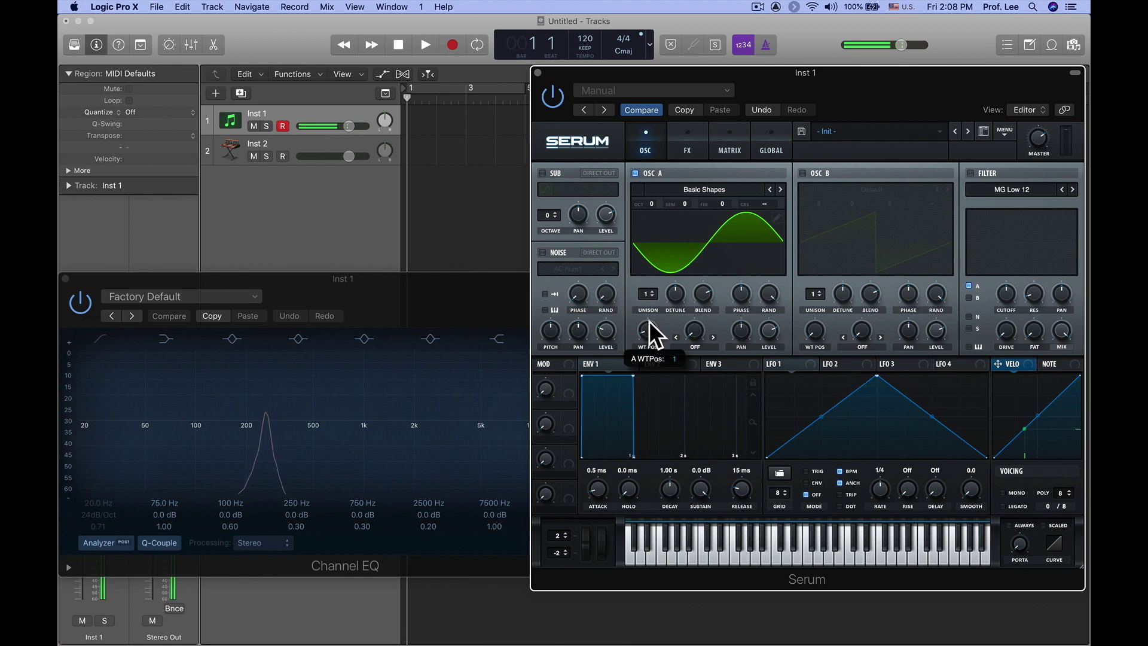
- Advance oscillator A's wavetable position through the saw and triangle to the square wave at position 4, playing notes to view their spectra
{"action": "left_click_drag", "start_coordinate": [648, 321], "coordinate": [650, 311]}
{"action": "key", "text": "a"}
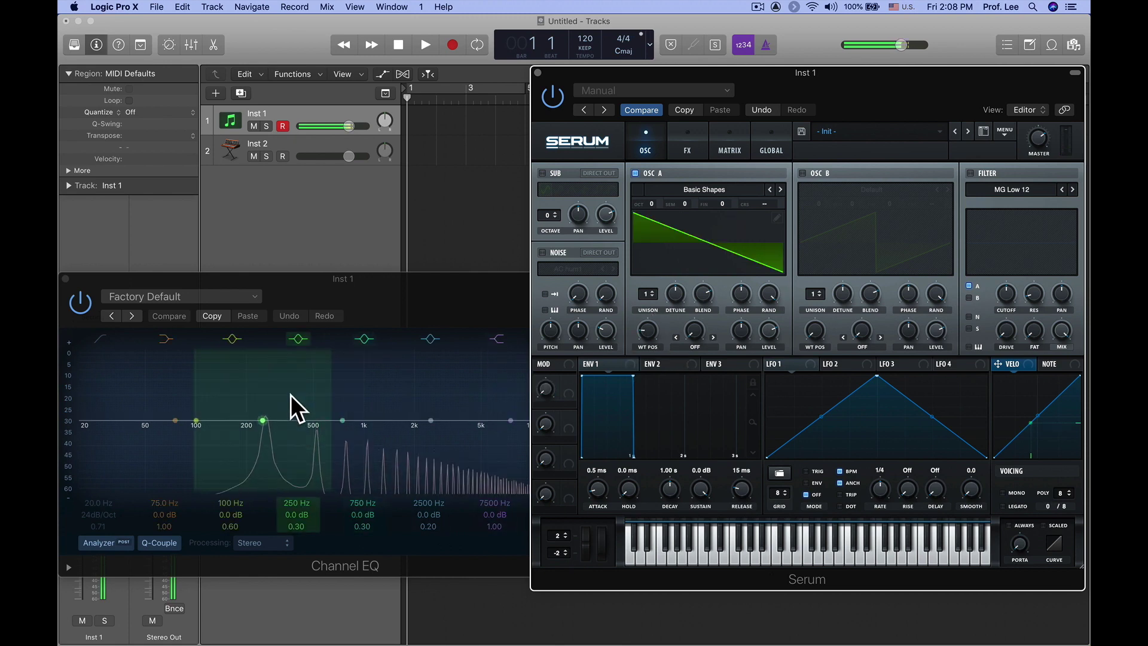
{"action": "left_click_drag", "start_coordinate": [641, 327], "coordinate": [653, 317]}
{"action": "key", "text": "a"}
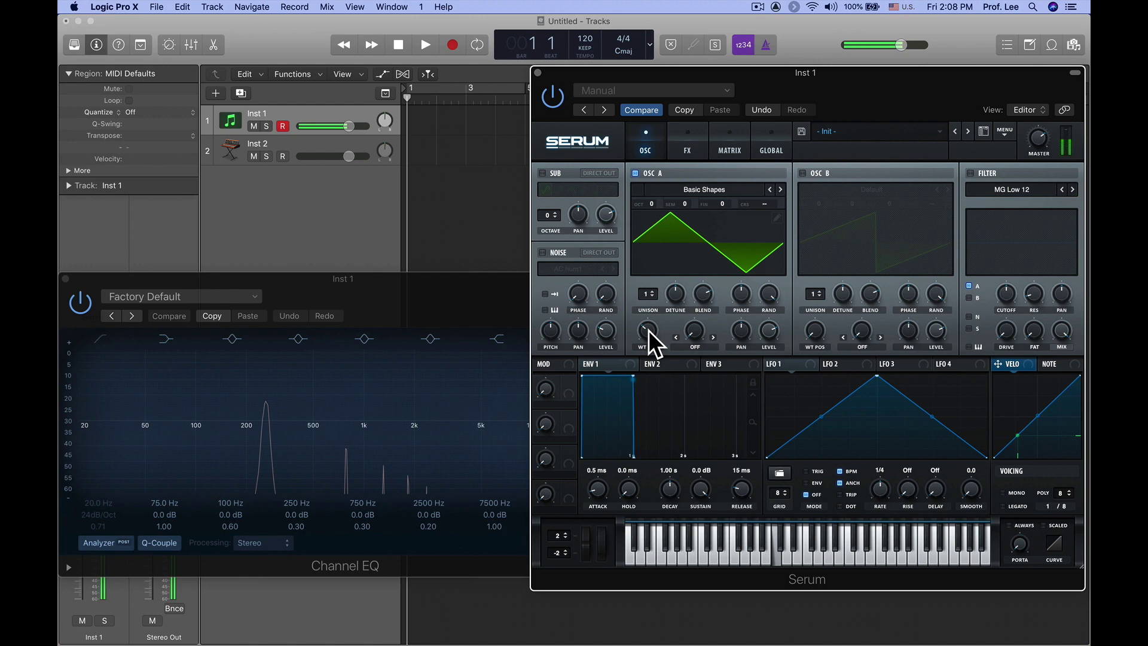
{"action": "left_click_drag", "start_coordinate": [649, 329], "coordinate": [653, 312]}
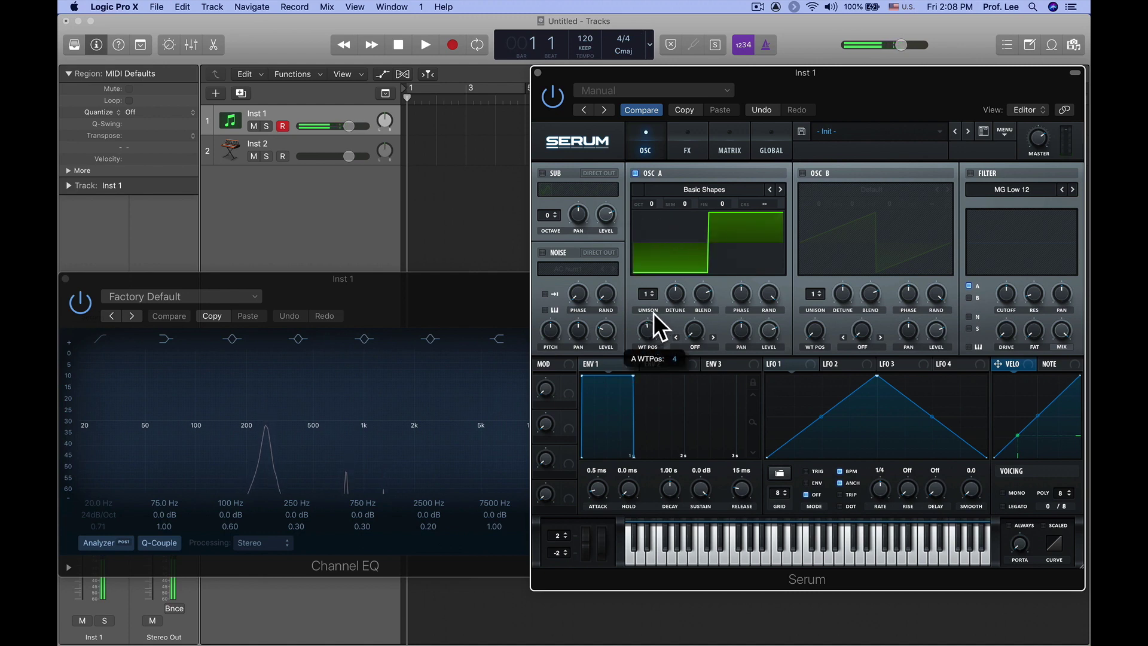
{"action": "key", "text": "a"}
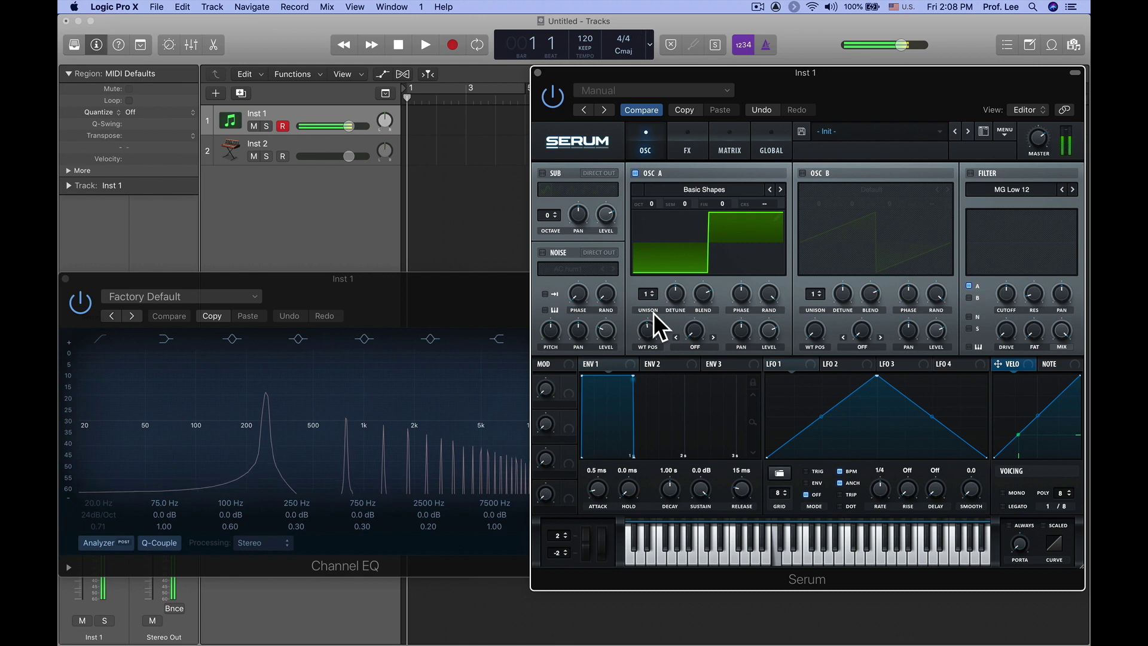
- Continue oscillator A's wavetable position through the narrower pulse waves to the final Basic Shapes waveform, playing notes to compare their spectra
{"action": "left_click_drag", "start_coordinate": [653, 322], "coordinate": [654, 311]}
{"action": "key", "text": "a"}
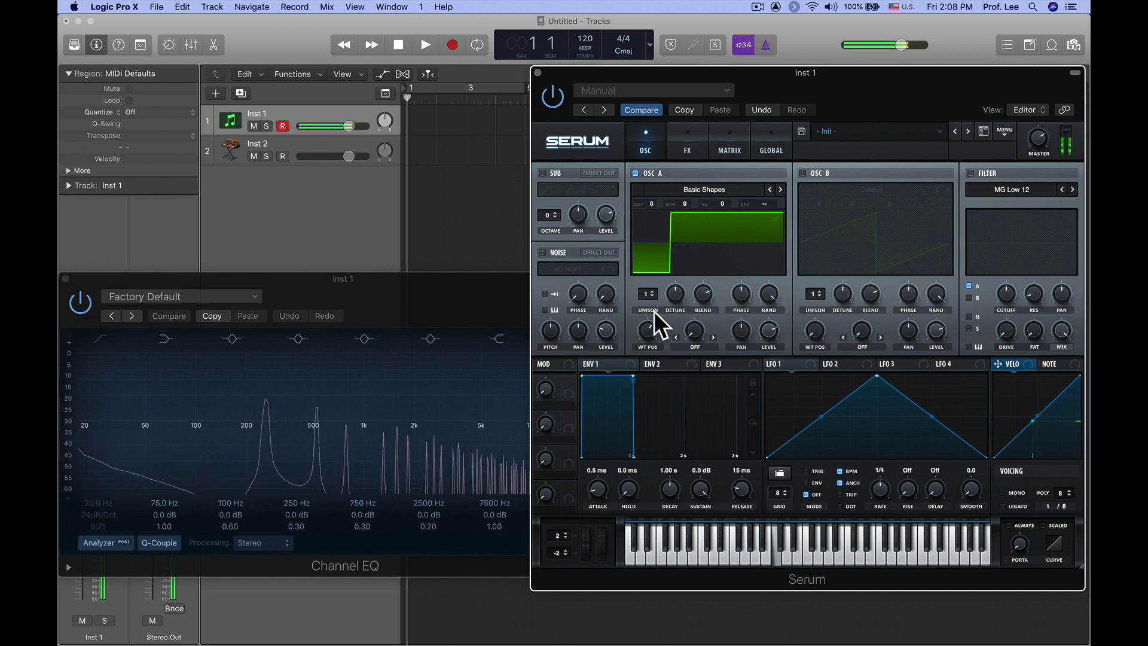
{"action": "left_click_drag", "start_coordinate": [654, 325], "coordinate": [655, 308]}
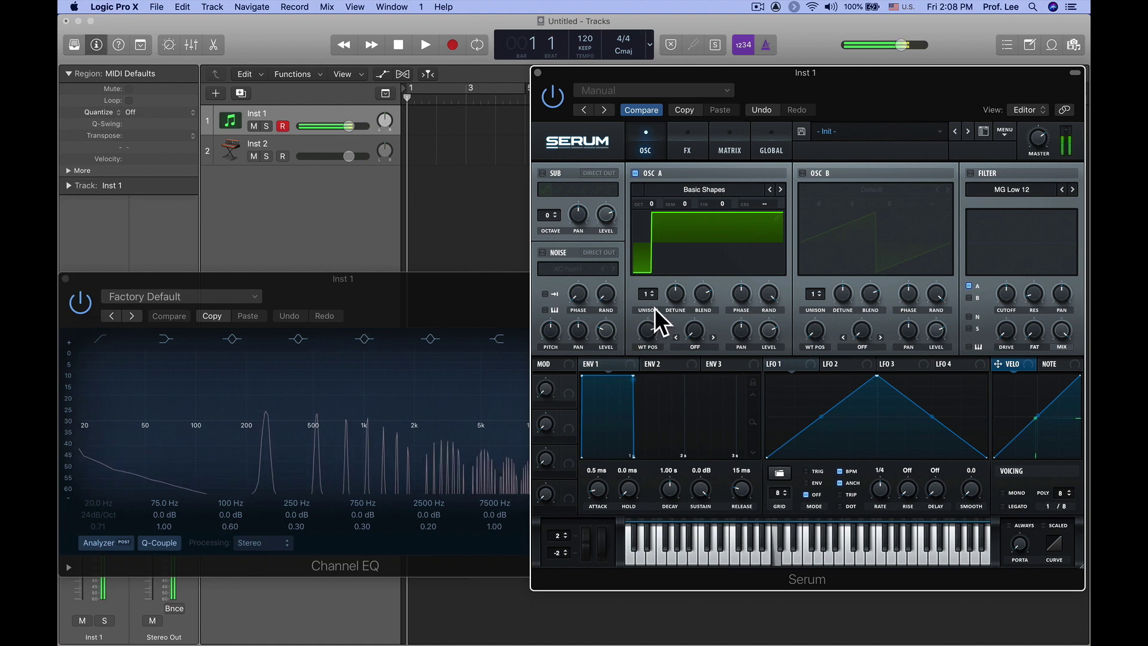
{"action": "left_click_drag", "start_coordinate": [653, 325], "coordinate": [655, 311]}
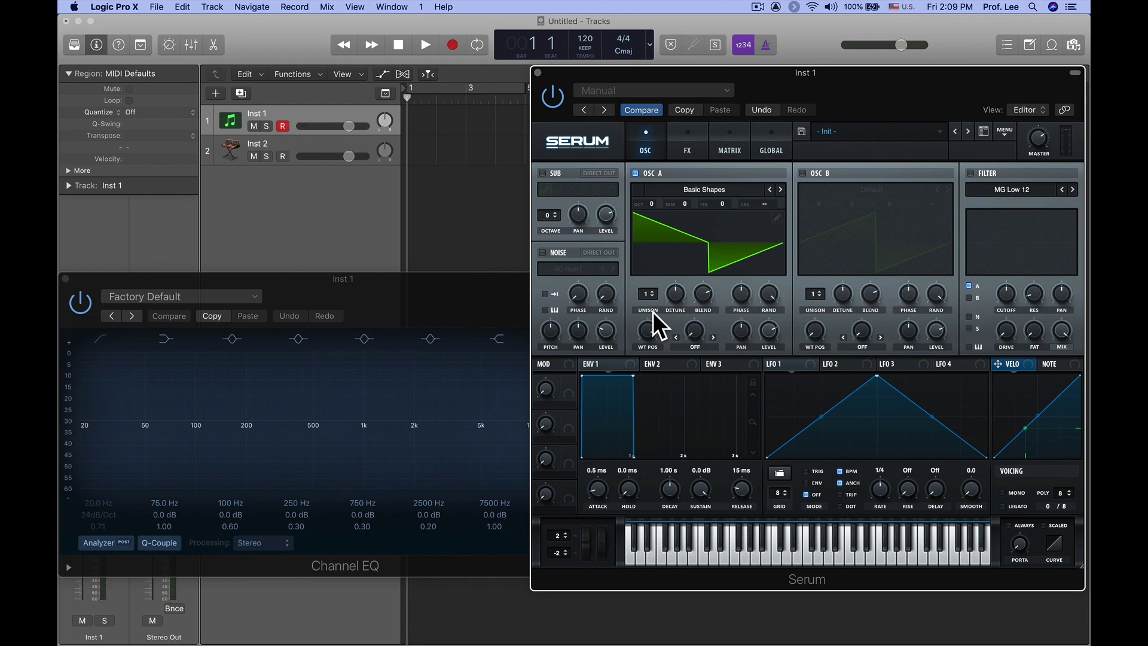
- Load the Basic Mg wavetable from the Analog category into oscillator A and sweep its wavetable position down to the rounded triangle-like waveform
{"action": "left_click", "coordinate": [715, 190]}
{"action": "mouse_move", "coordinate": [726, 202]}
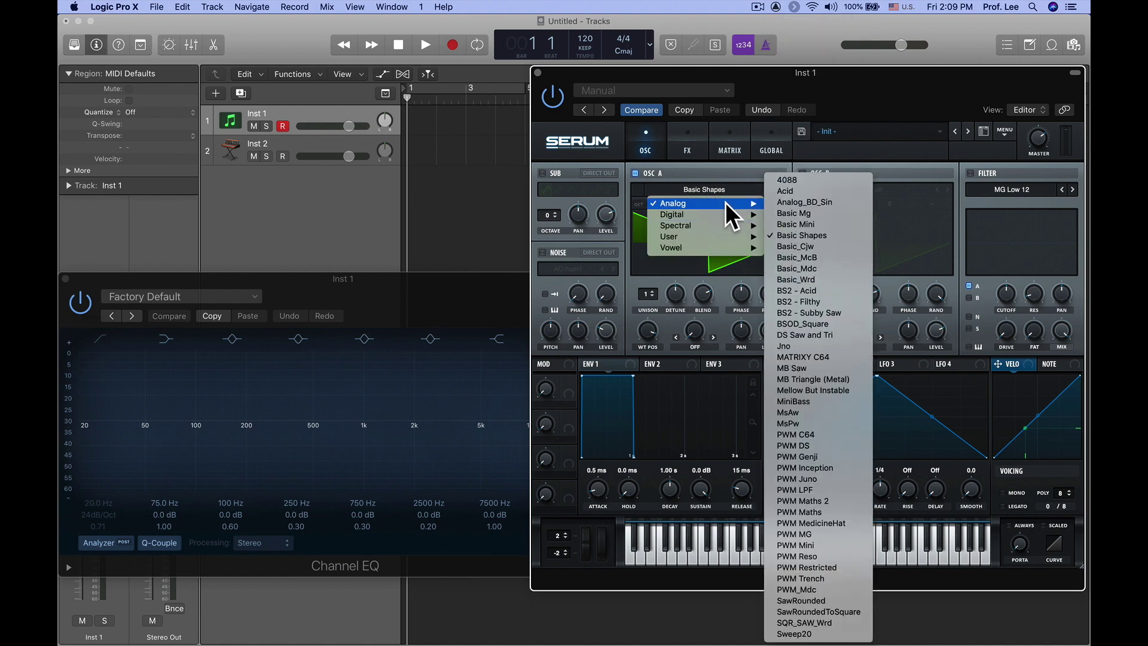
{"action": "left_click", "coordinate": [828, 214]}
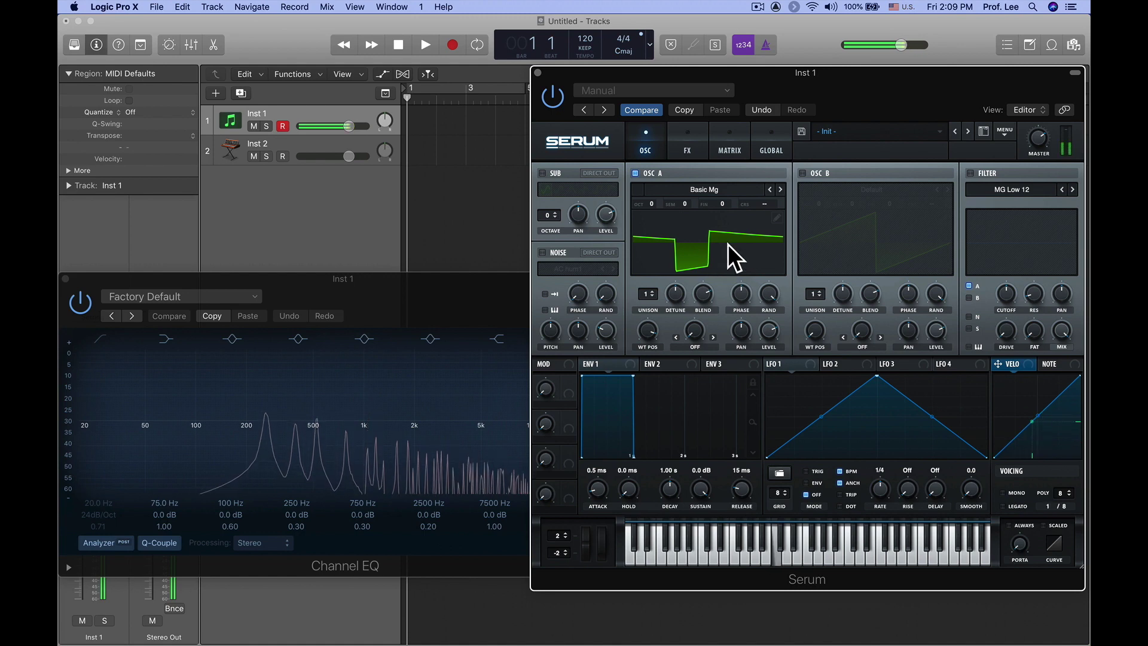
{"action": "left_click_drag", "start_coordinate": [648, 330], "coordinate": [655, 480]}
{"action": "mouse_move", "coordinate": [647, 341]}
{"action": "left_mouse_down"}
{"action": "mouse_move", "coordinate": [656, 232]}
{"action": "mouse_move", "coordinate": [656, 355]}
{"action": "left_mouse_up"}
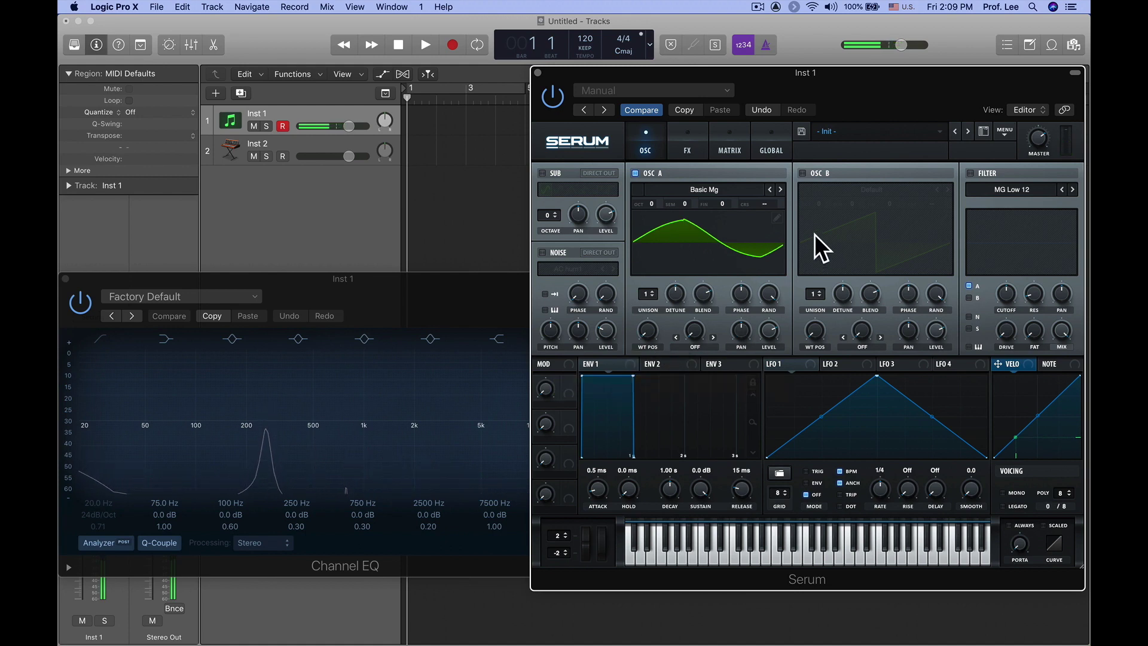
- Show the Serum Presets folder in Finder from Serum, and reposition and resize the Finder window
{"action": "left_click", "coordinate": [1000, 133]}
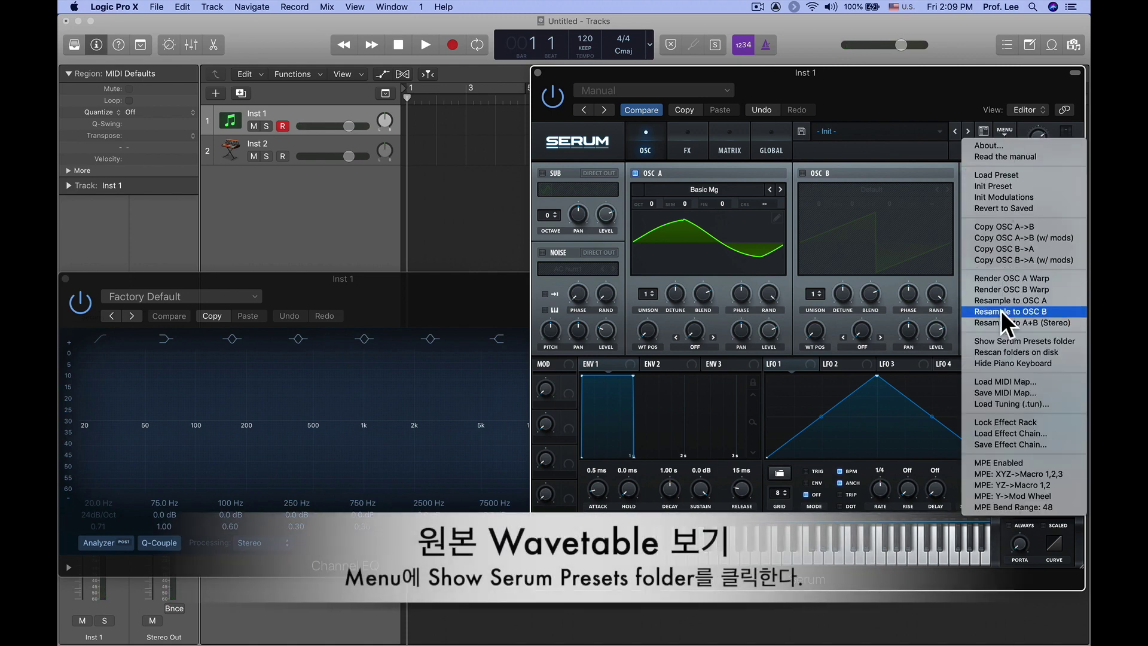
{"action": "left_click", "coordinate": [1037, 343]}
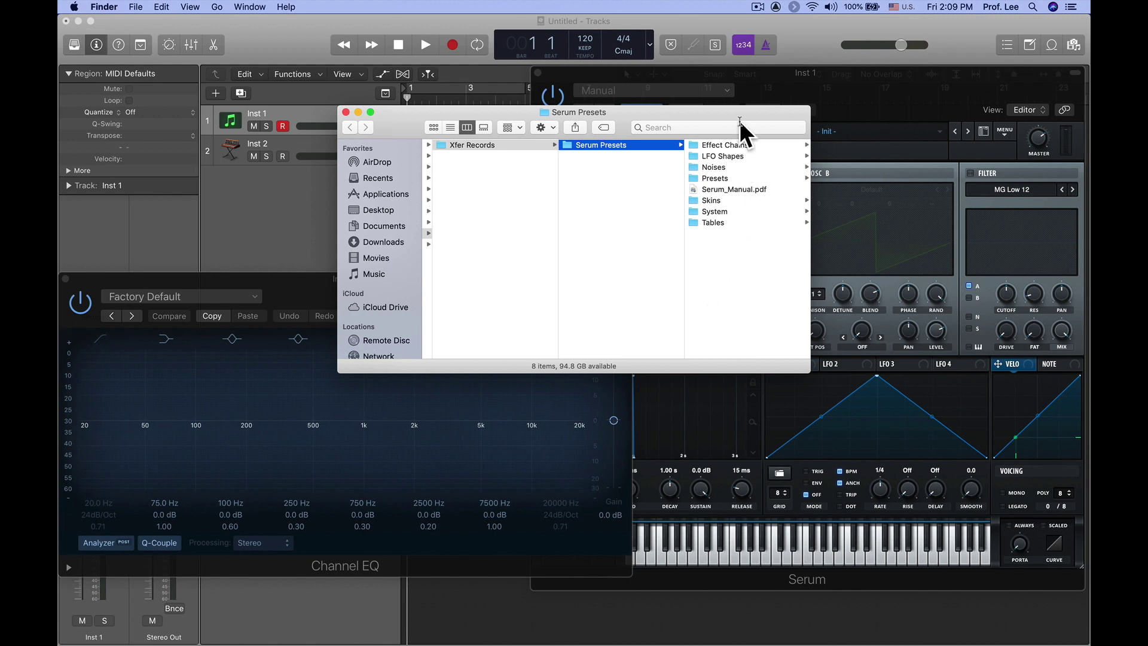
{"action": "left_click_drag", "start_coordinate": [740, 122], "coordinate": [626, 117]}
{"action": "left_click_drag", "start_coordinate": [693, 367], "coordinate": [724, 373]}
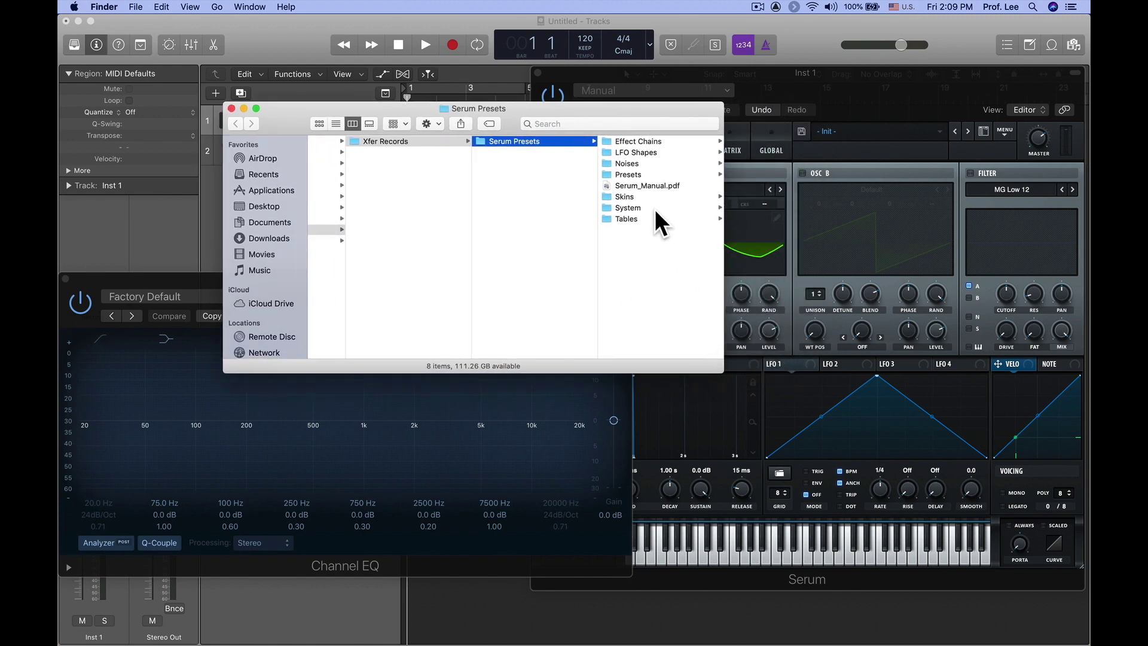
- Browse the Presets folder's contents, including the Plucked, Misc, Bass (Hard) and Bass subfolders
{"action": "left_click", "coordinate": [645, 173]}
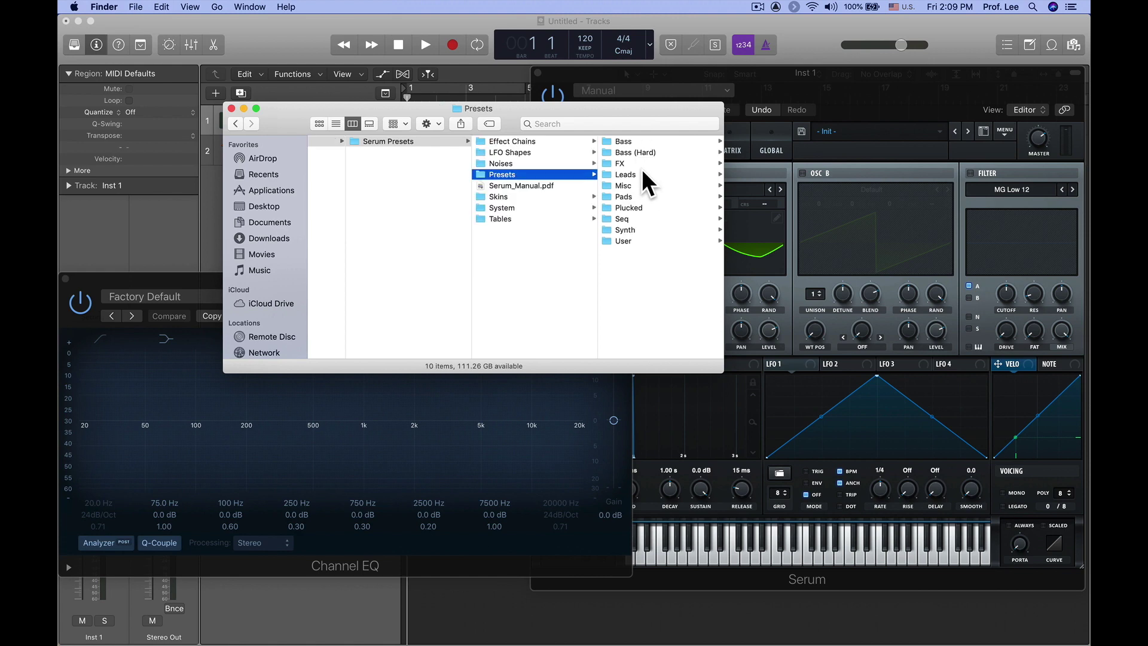
{"action": "left_click", "coordinate": [621, 238]}
{"action": "left_click", "coordinate": [547, 206]}
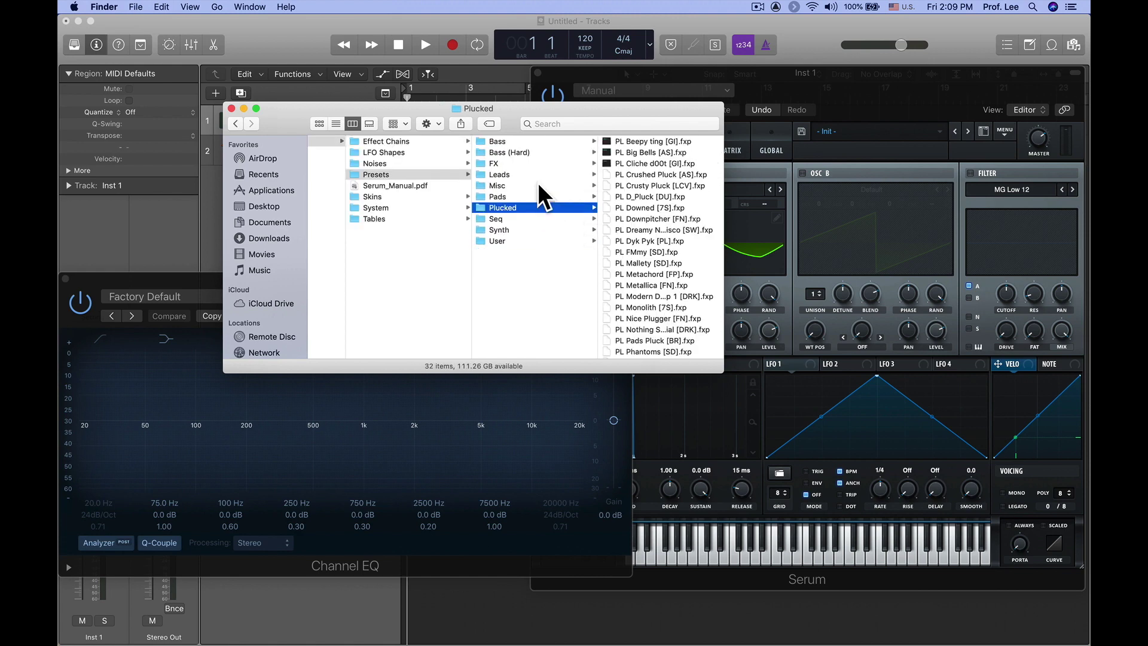
{"action": "left_click", "coordinate": [537, 186]}
{"action": "left_click", "coordinate": [533, 153]}
{"action": "left_click", "coordinate": [532, 143]}
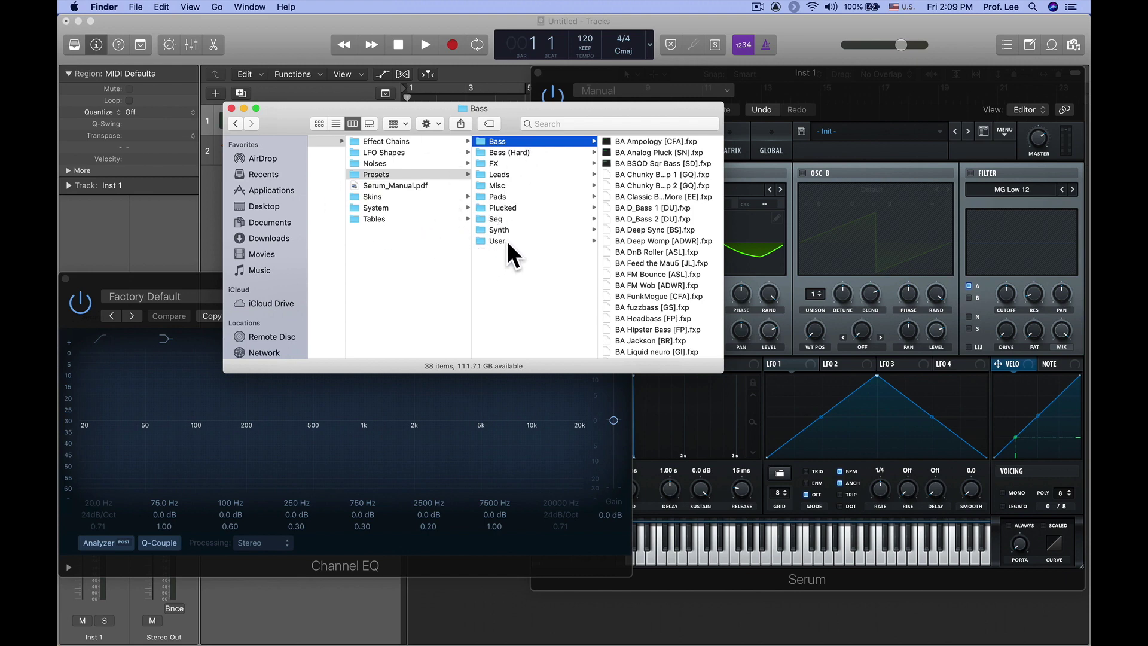
- Open the Analog subfolder of Tables and preview the DS Saw and Tri.wav and Jno.wav files
{"action": "left_click", "coordinate": [389, 218]}
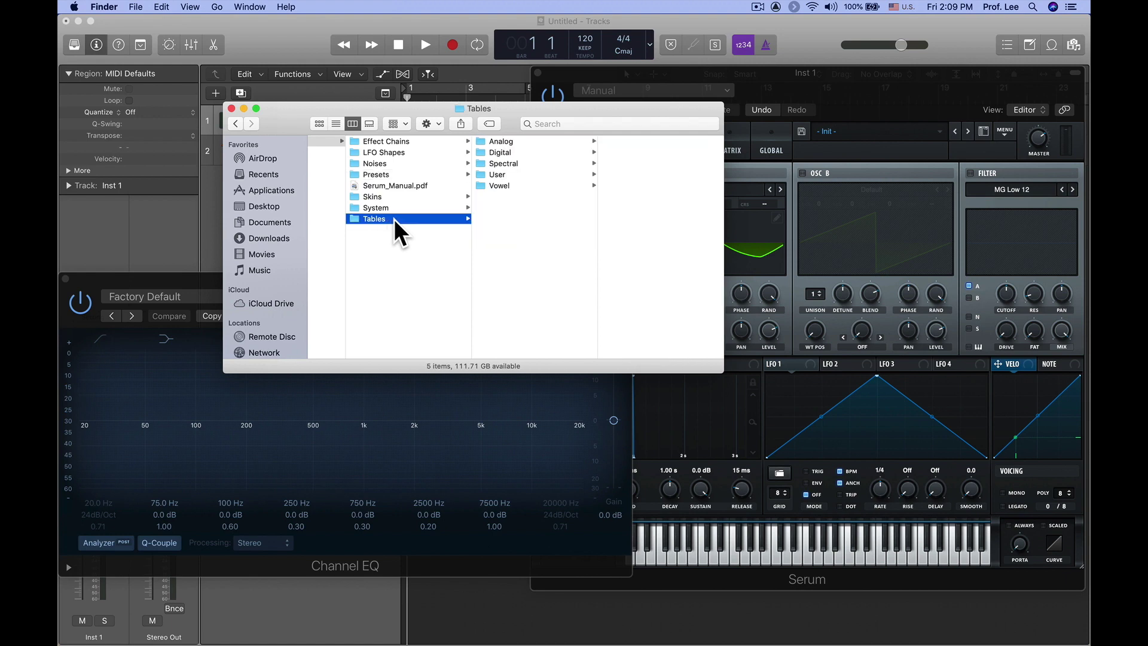
{"action": "left_click", "coordinate": [529, 141]}
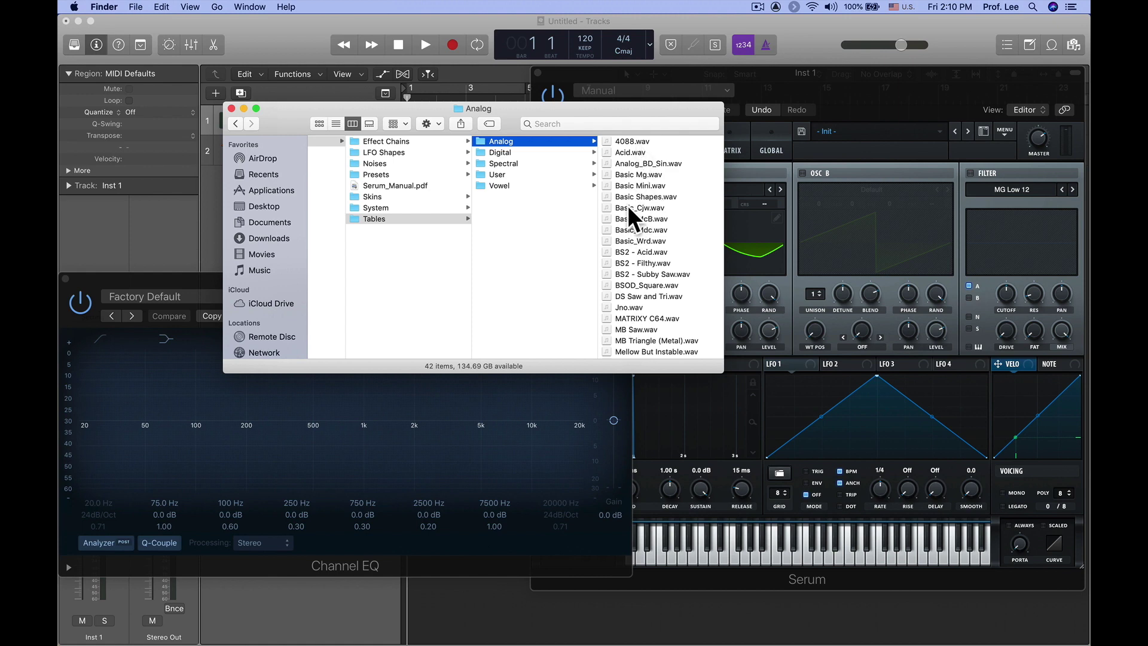
{"action": "left_click", "coordinate": [631, 299]}
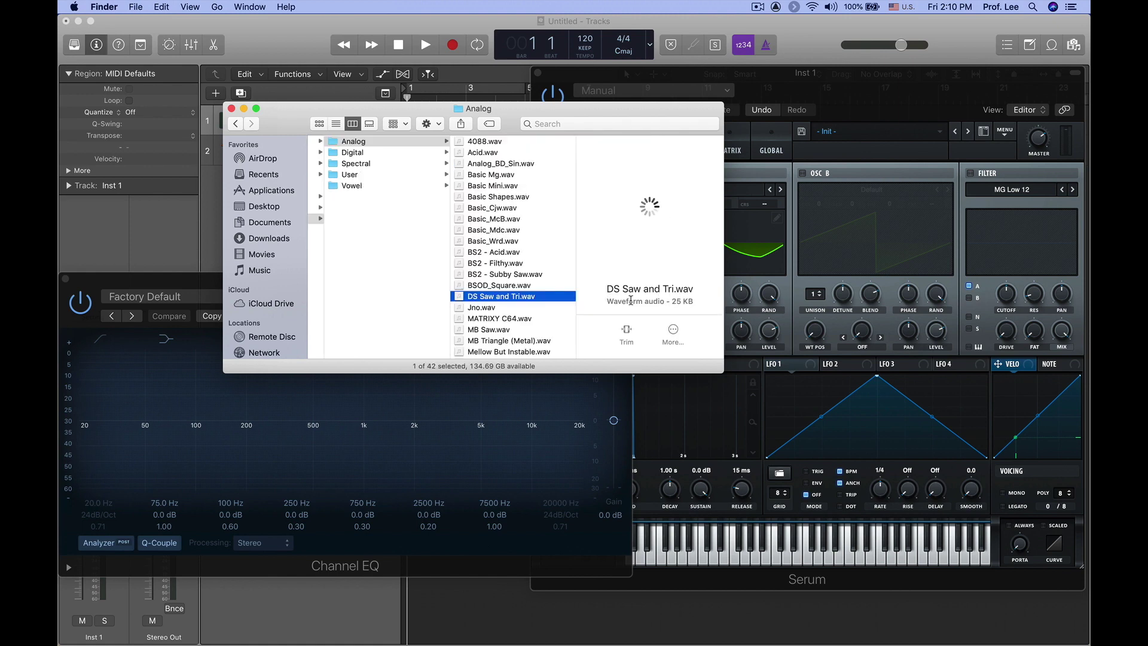
{"action": "key", "text": "space"}
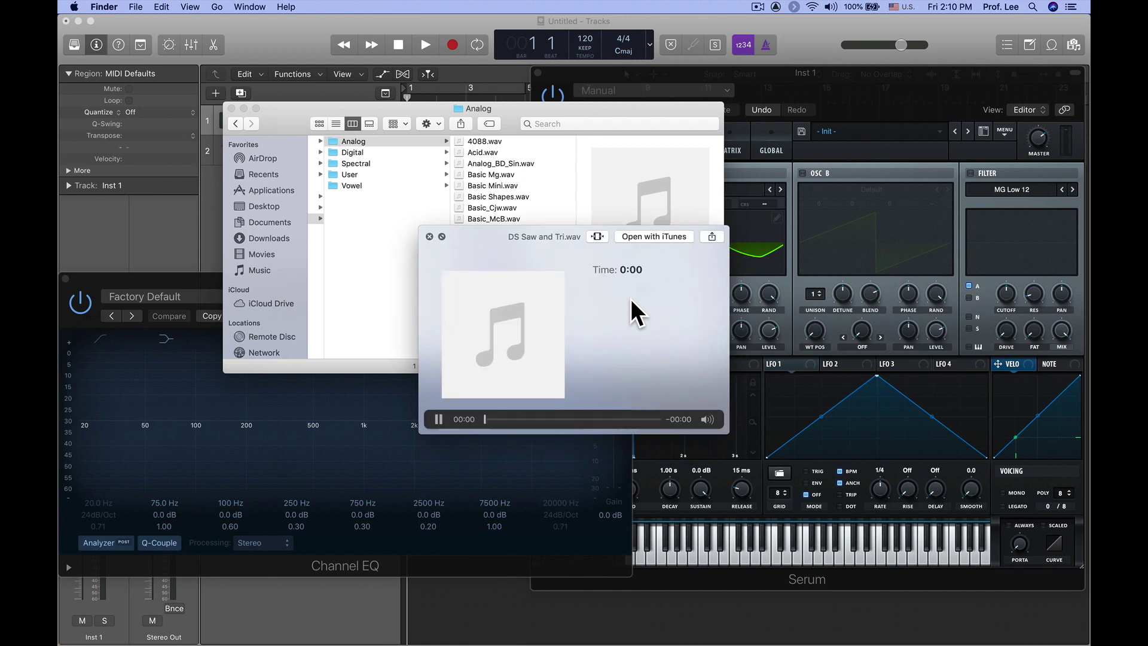
{"action": "key", "text": "space"}
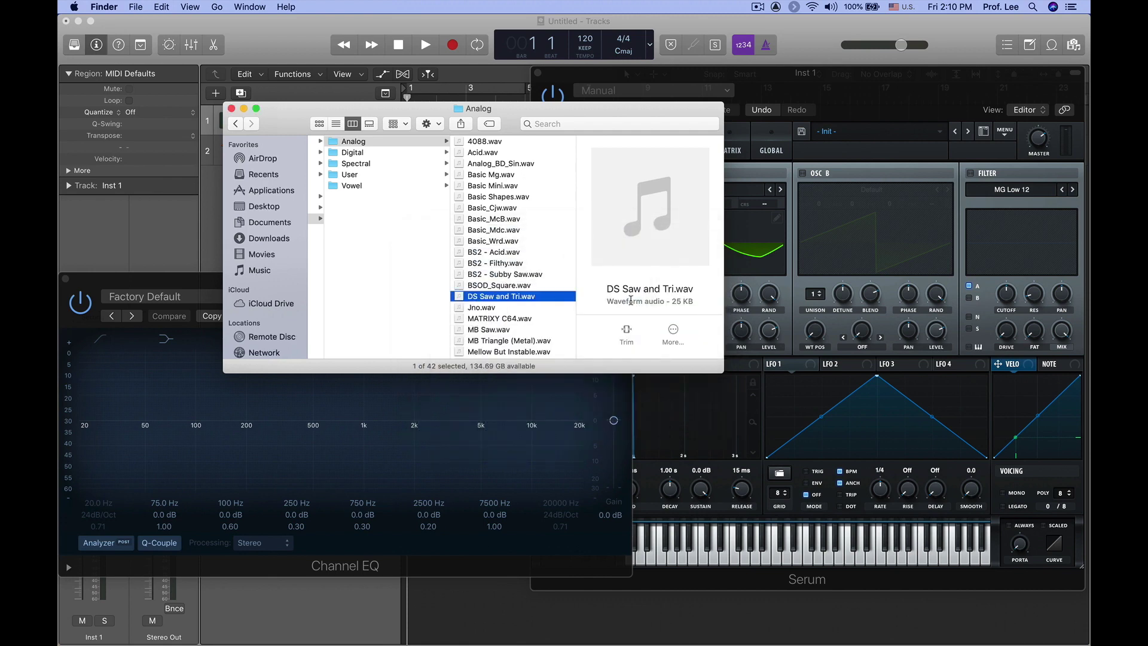
{"action": "key", "text": "Down"}
{"action": "key", "text": "space"}
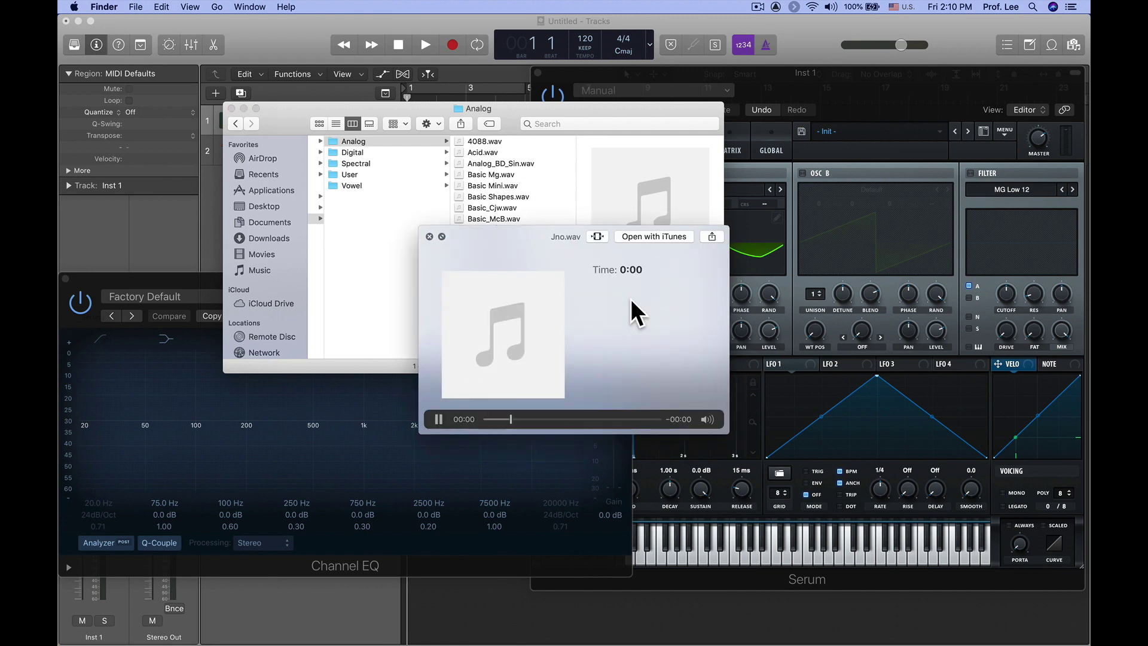
{"action": "key", "text": "space"}
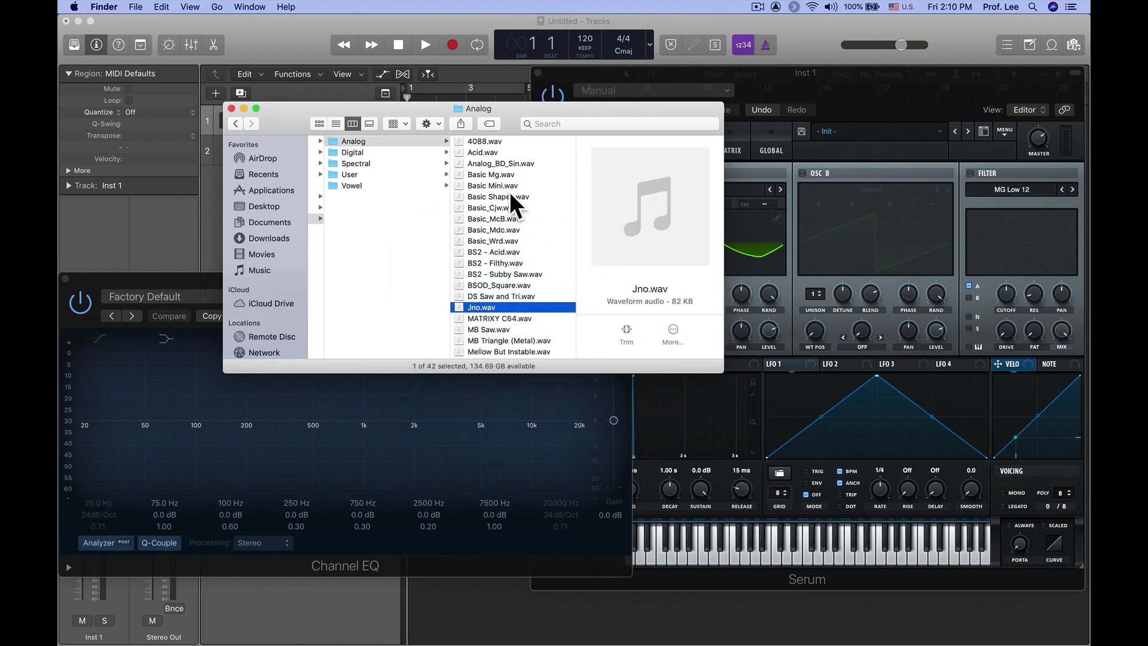
- Move the Finder window aside and preview the Basic Shapes.wav file
{"action": "left_click_drag", "start_coordinate": [505, 108], "coordinate": [584, 142]}
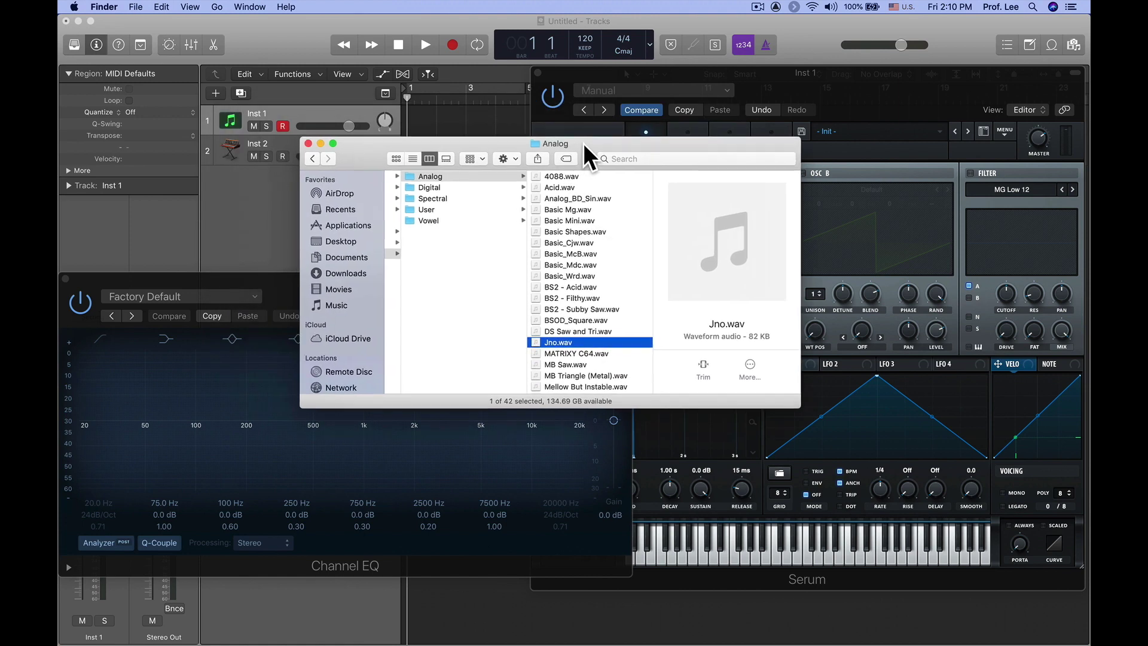
{"action": "left_click", "coordinate": [589, 232]}
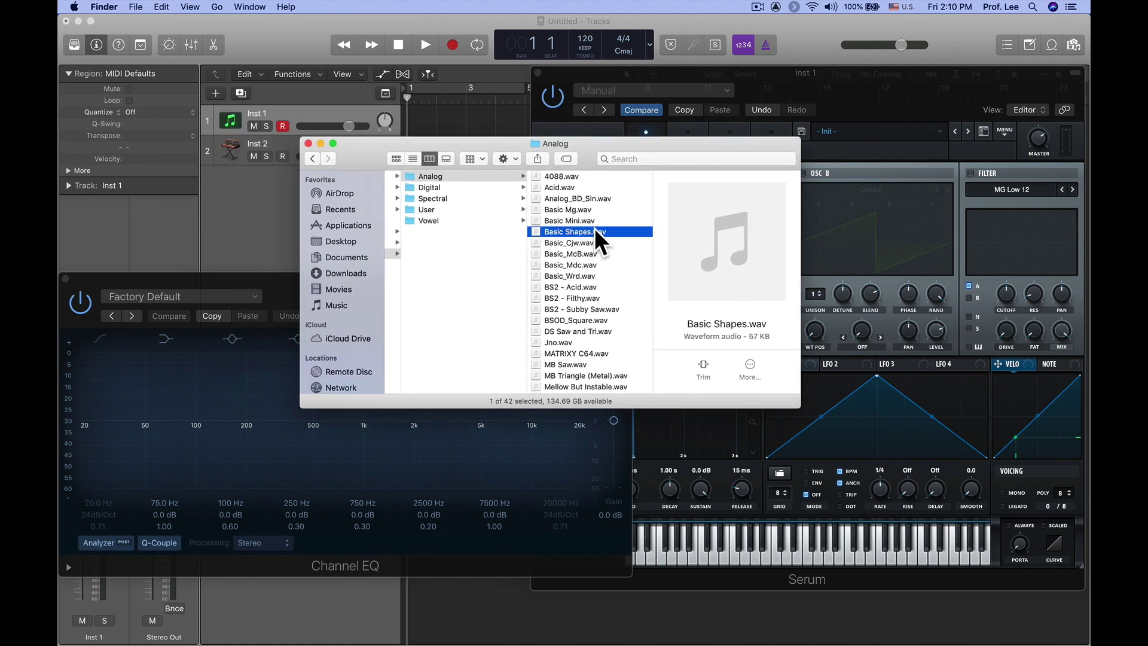
{"action": "key", "text": "space"}
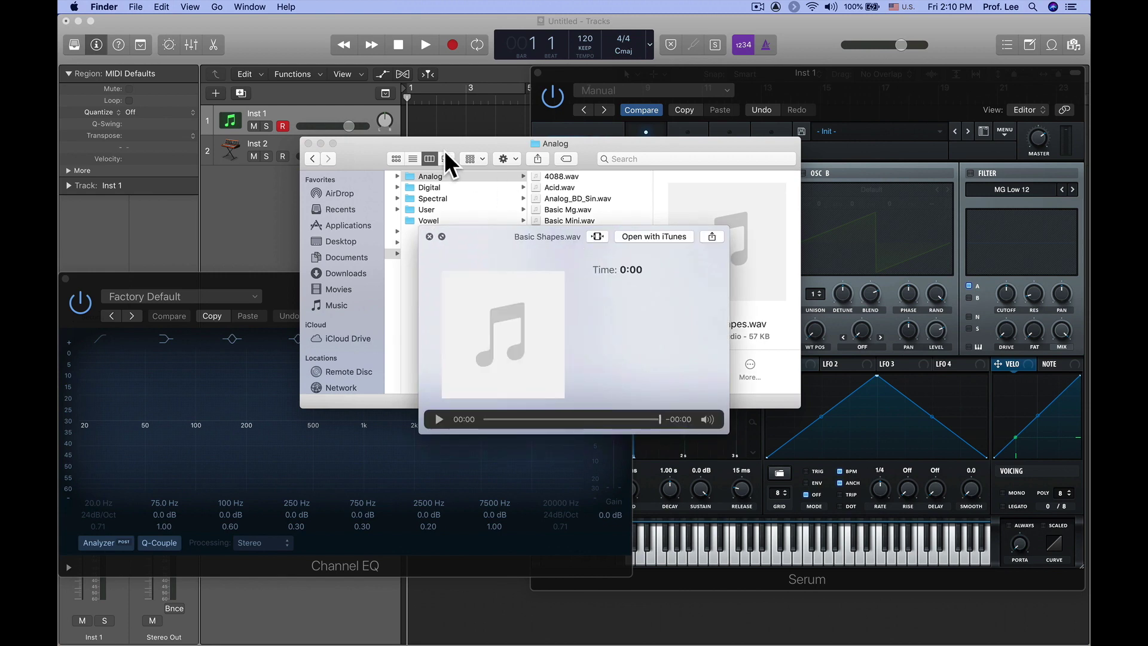
{"action": "key", "text": "space"}
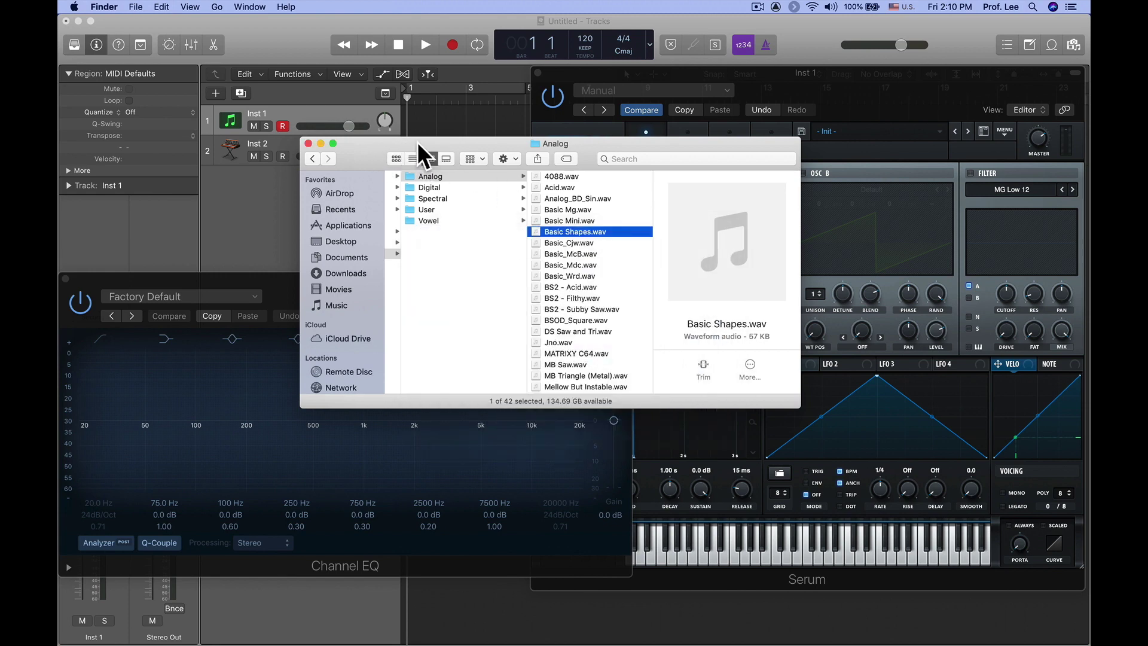
- Import Basic Shapes.wav from Finder as a new audio track below Inst 2, starting at bar 1, and close the Finder window
{"action": "left_click_drag", "start_coordinate": [417, 141], "coordinate": [731, 212]}
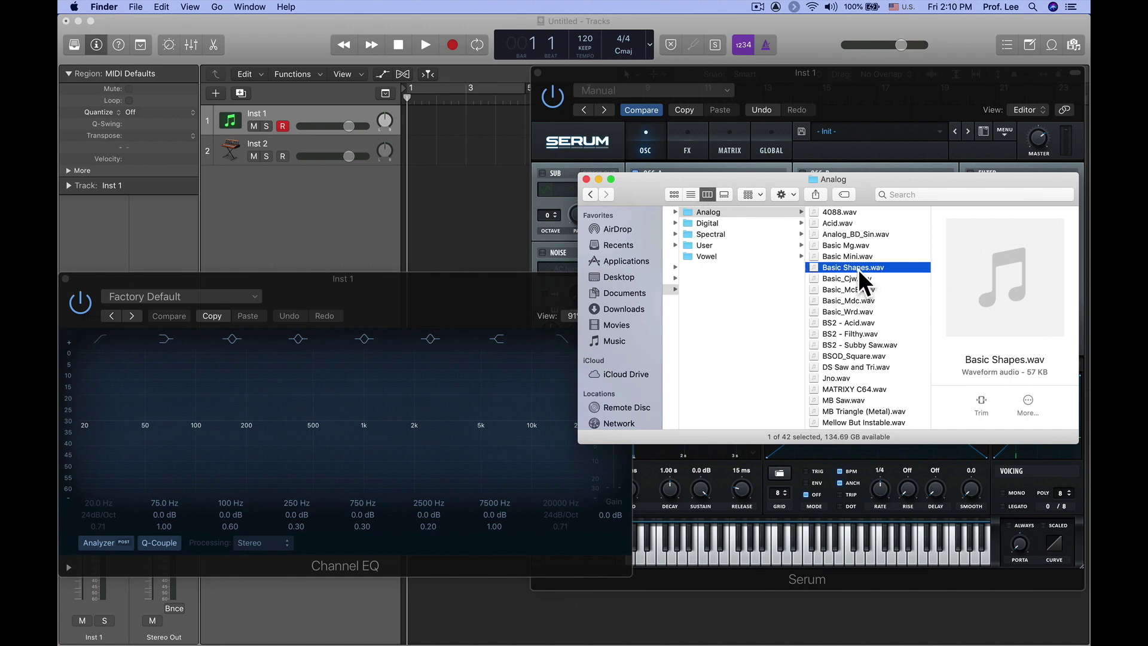
{"action": "left_click_drag", "start_coordinate": [858, 270], "coordinate": [407, 187]}
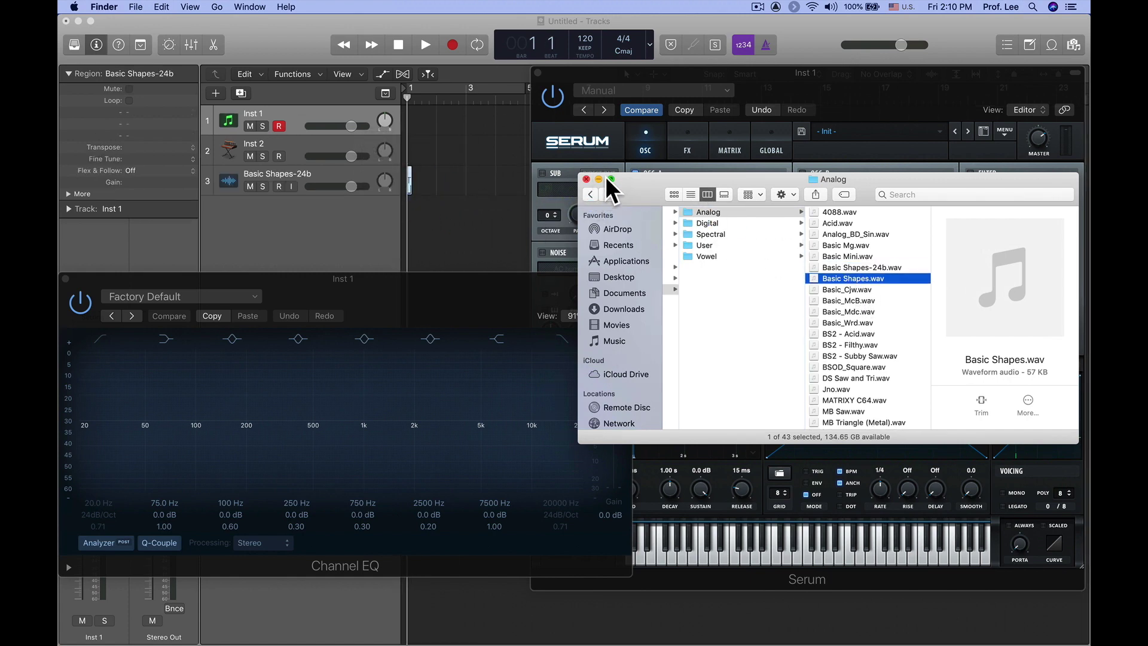
{"action": "left_click", "coordinate": [587, 180]}
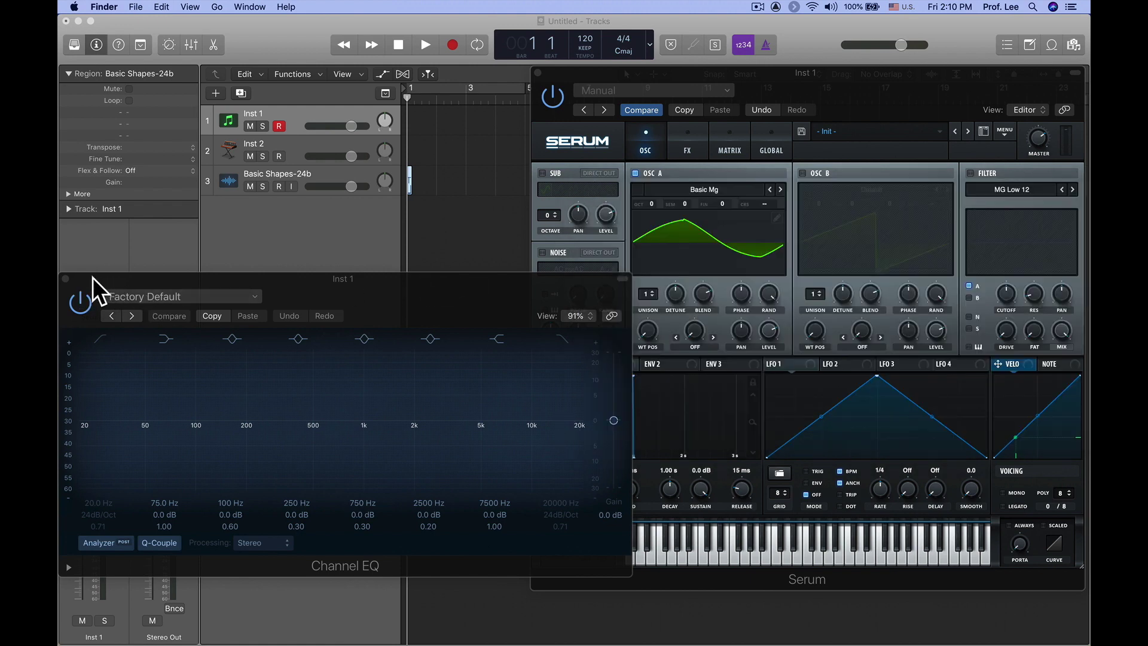
- Close the Channel EQ window and move the Serum window aside to expose the waveform of the imported Basic Shapes audio region
{"action": "left_click", "coordinate": [66, 279]}
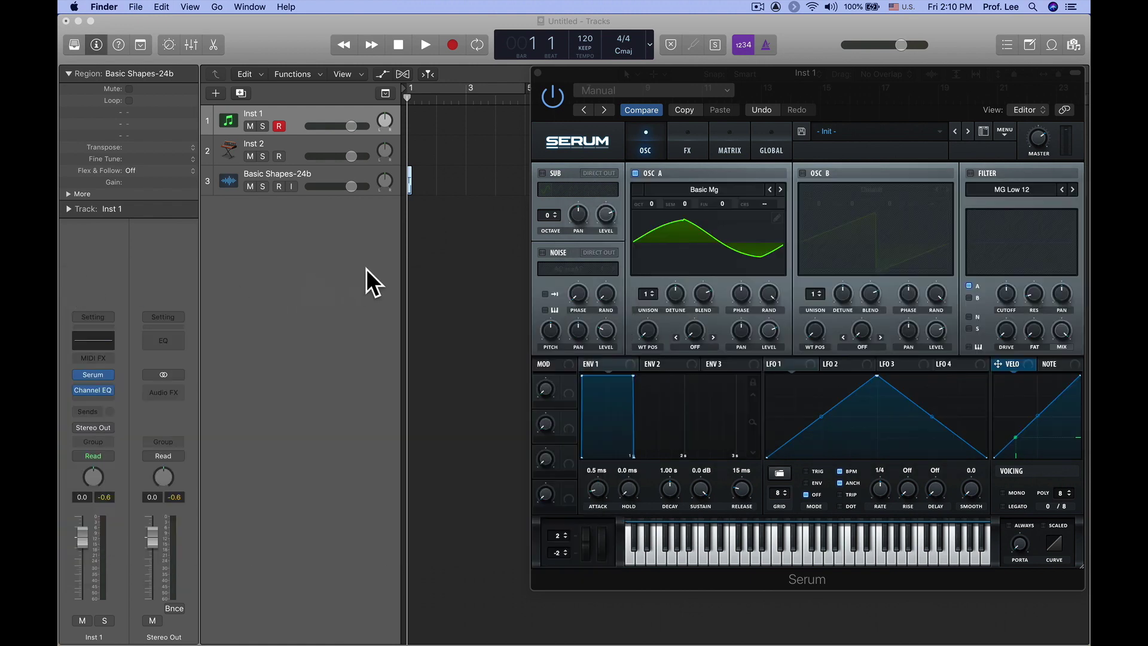
{"action": "left_click", "coordinate": [422, 221]}
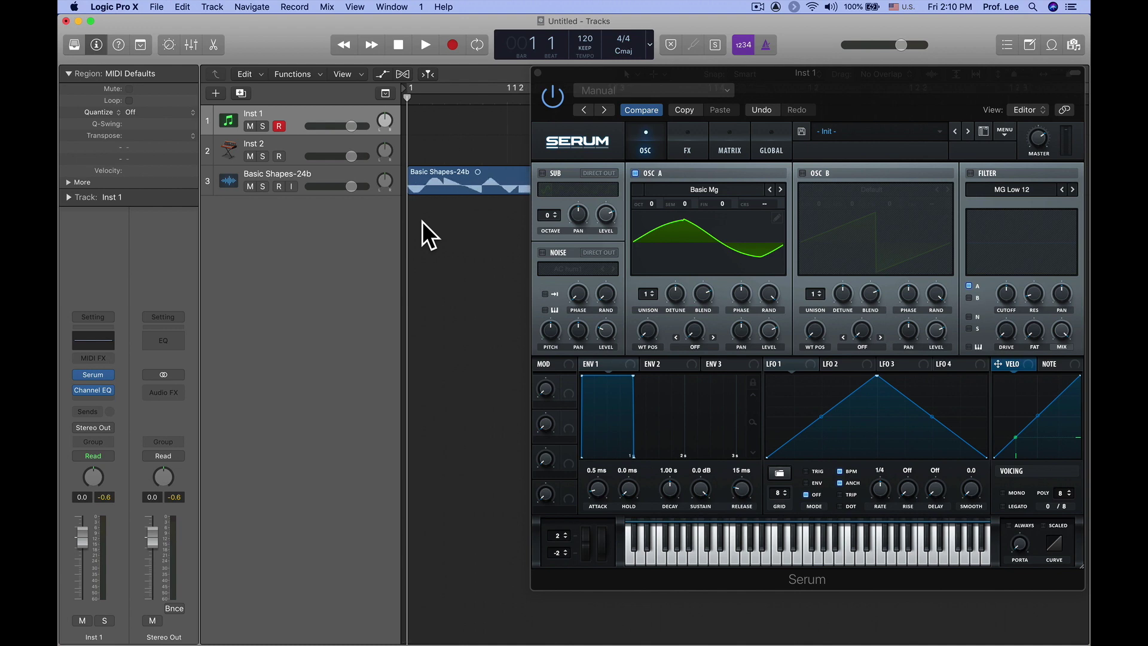
{"action": "left_click_drag", "start_coordinate": [583, 70], "coordinate": [723, 99]}
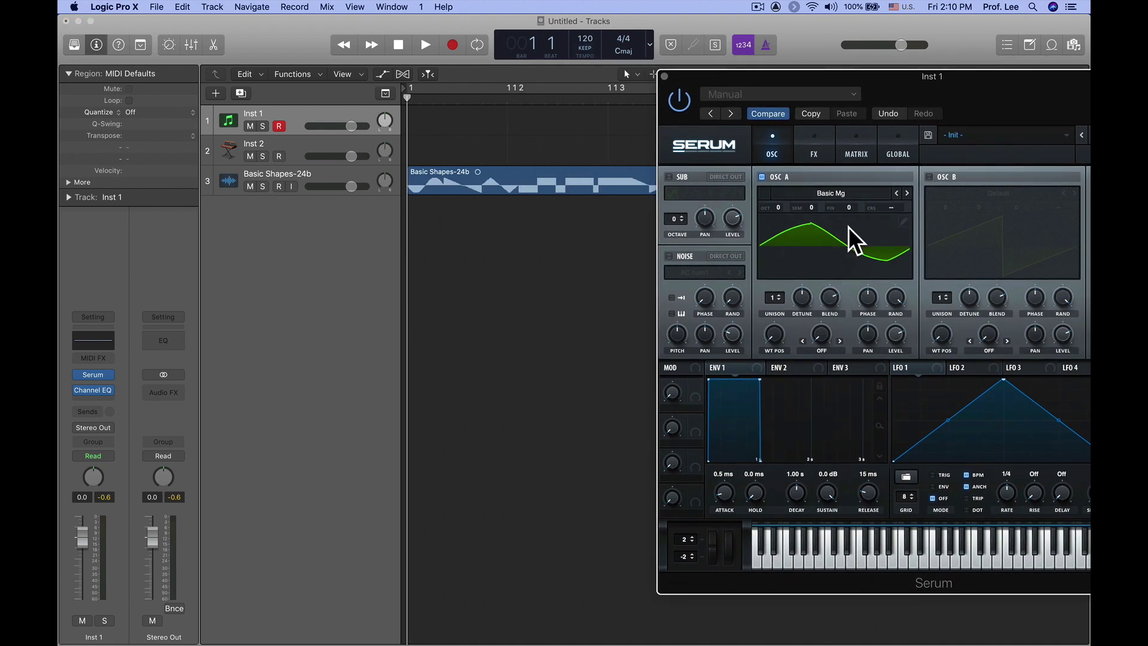
- Load the Analog wavetable Basic Shapes into OSC A and sweep its wavetable position, comparing it with the Basic Shapes-24b audio region
{"action": "left_click", "coordinate": [837, 193]}
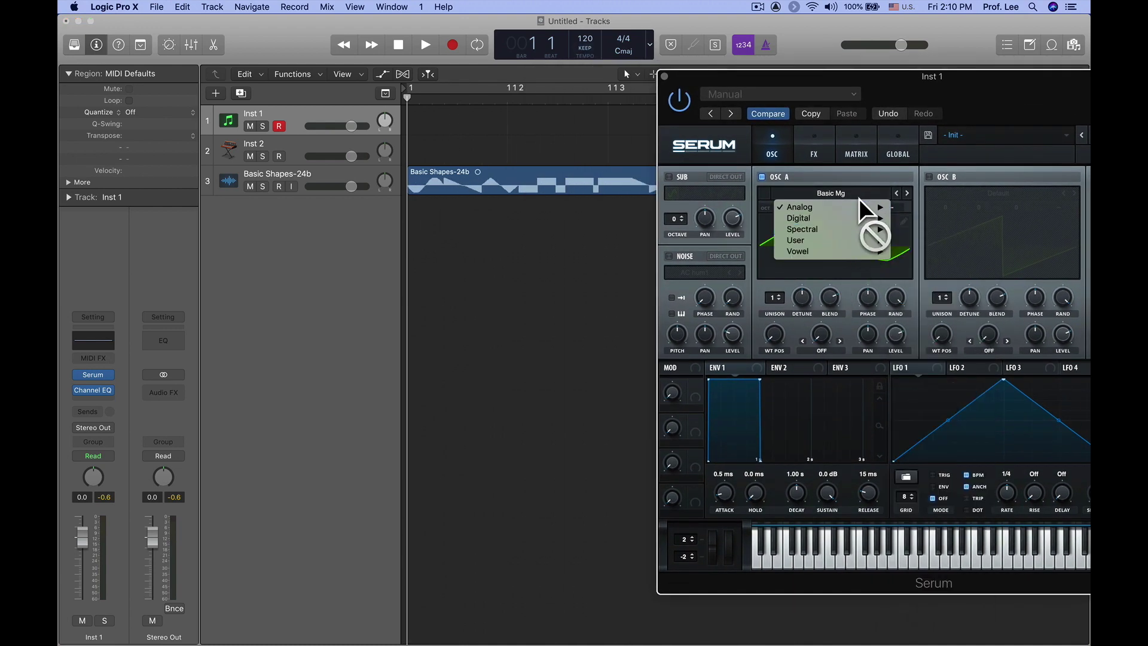
{"action": "mouse_move", "coordinate": [858, 207]}
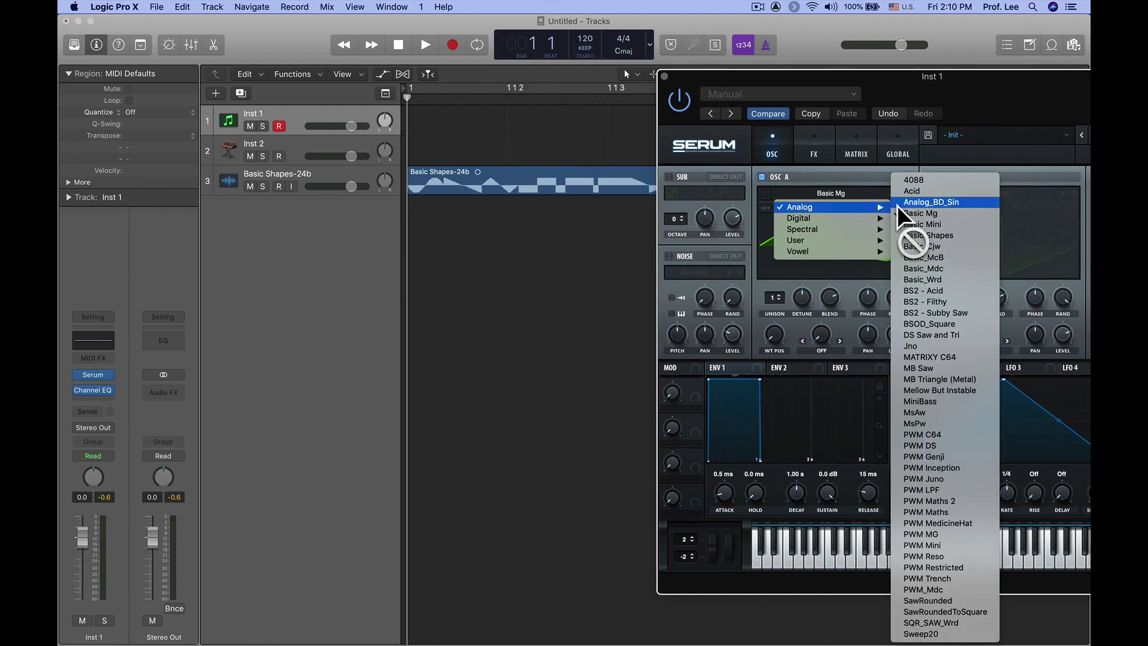
{"action": "left_click", "coordinate": [953, 233]}
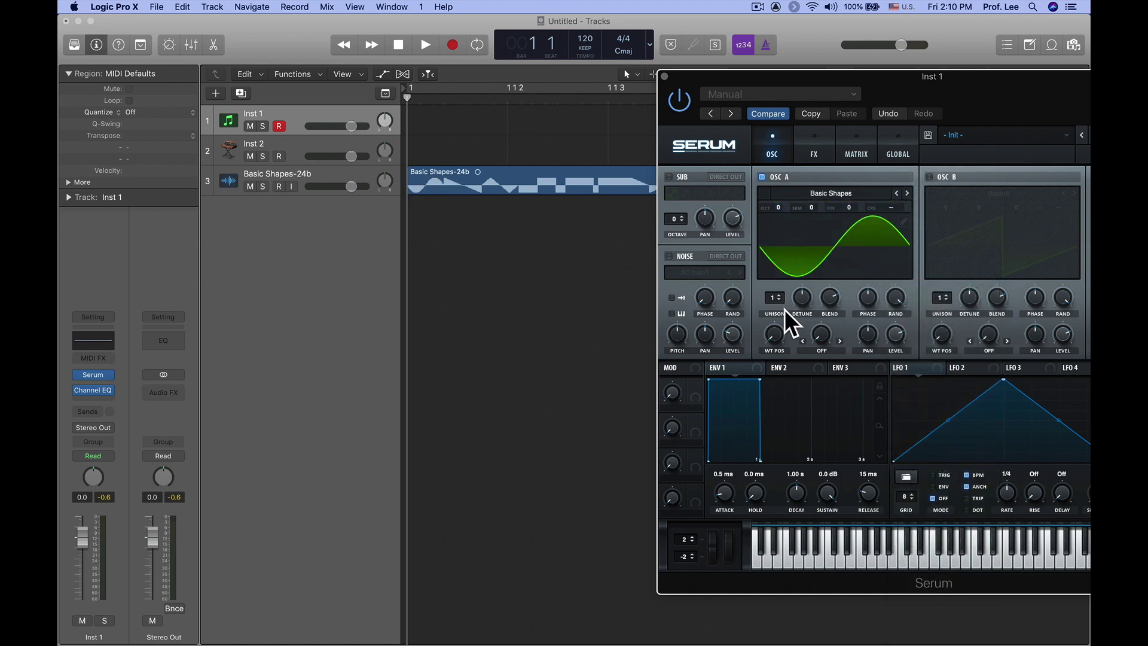
{"action": "left_click_drag", "start_coordinate": [777, 322], "coordinate": [781, 302]}
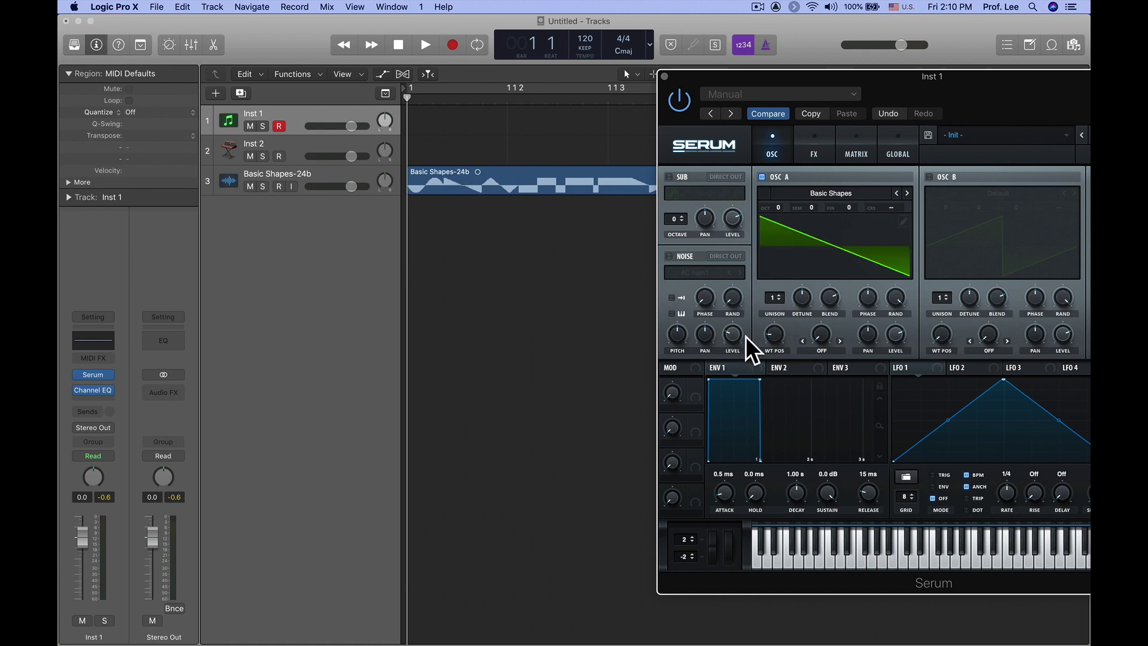
{"action": "left_click_drag", "start_coordinate": [773, 330], "coordinate": [797, 238]}
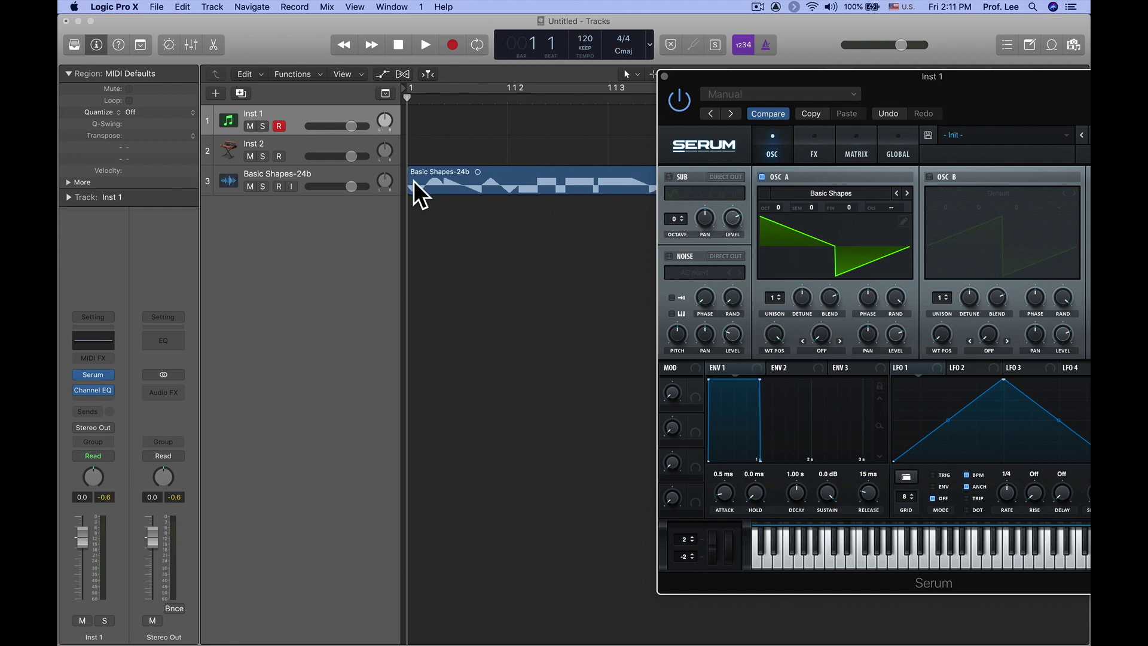
{"action": "left_click", "coordinate": [477, 184]}
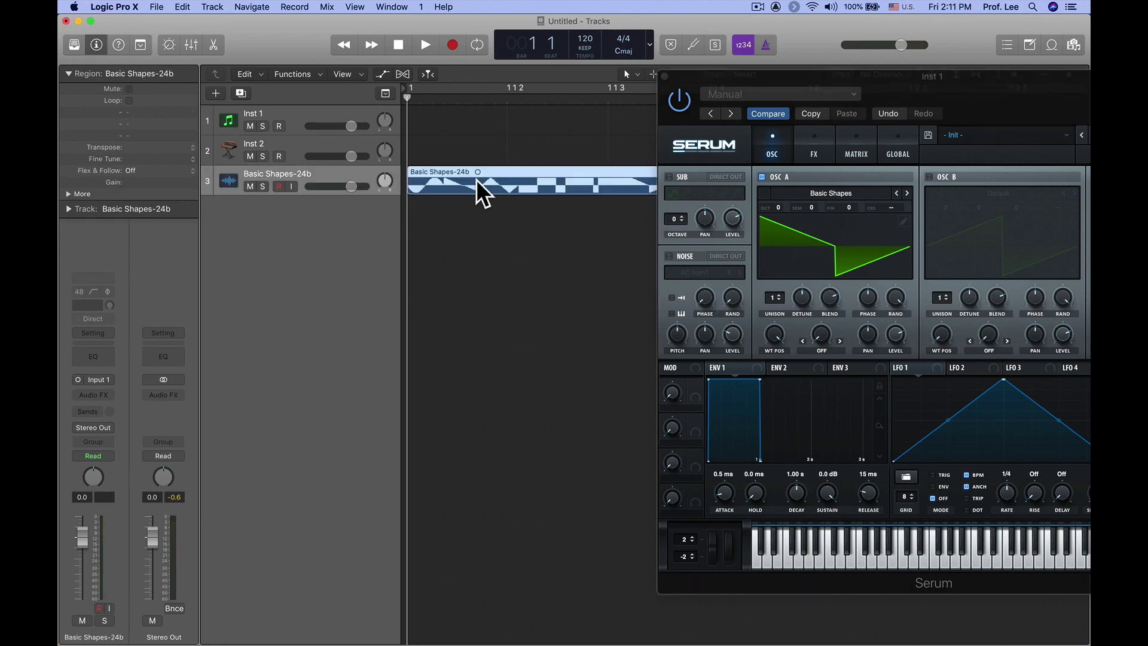
- Bring the Serum window back into full view and advance OSC A's wavetable to Basic_McB
{"action": "left_click_drag", "start_coordinate": [895, 89], "coordinate": [671, 79]}
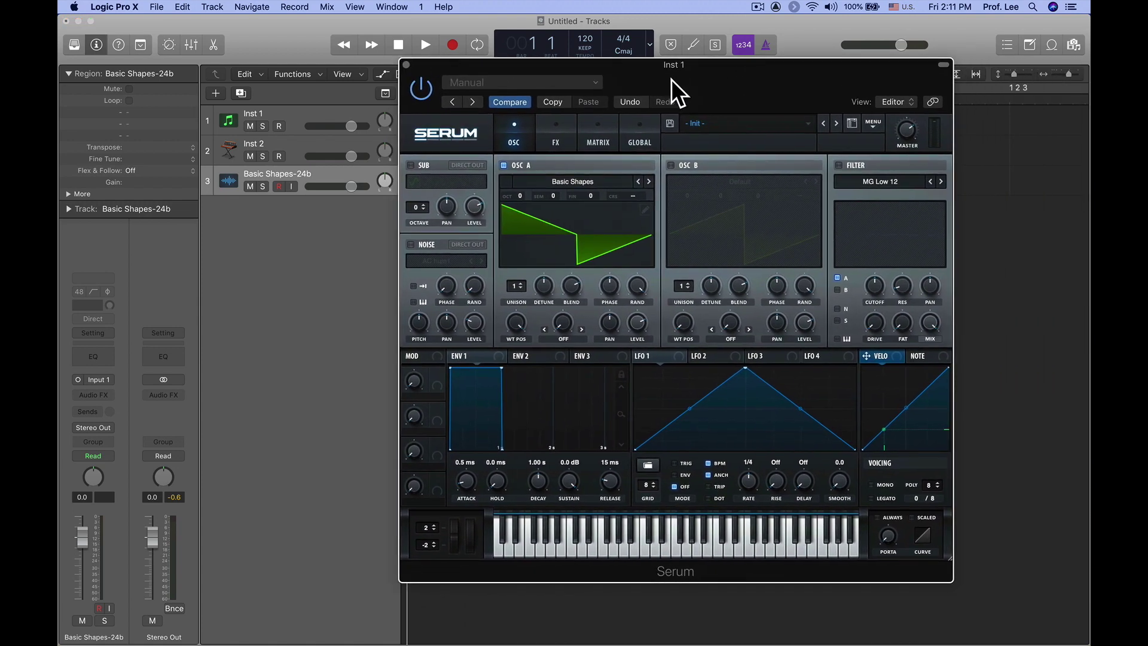
{"action": "left_click", "coordinate": [649, 181]}
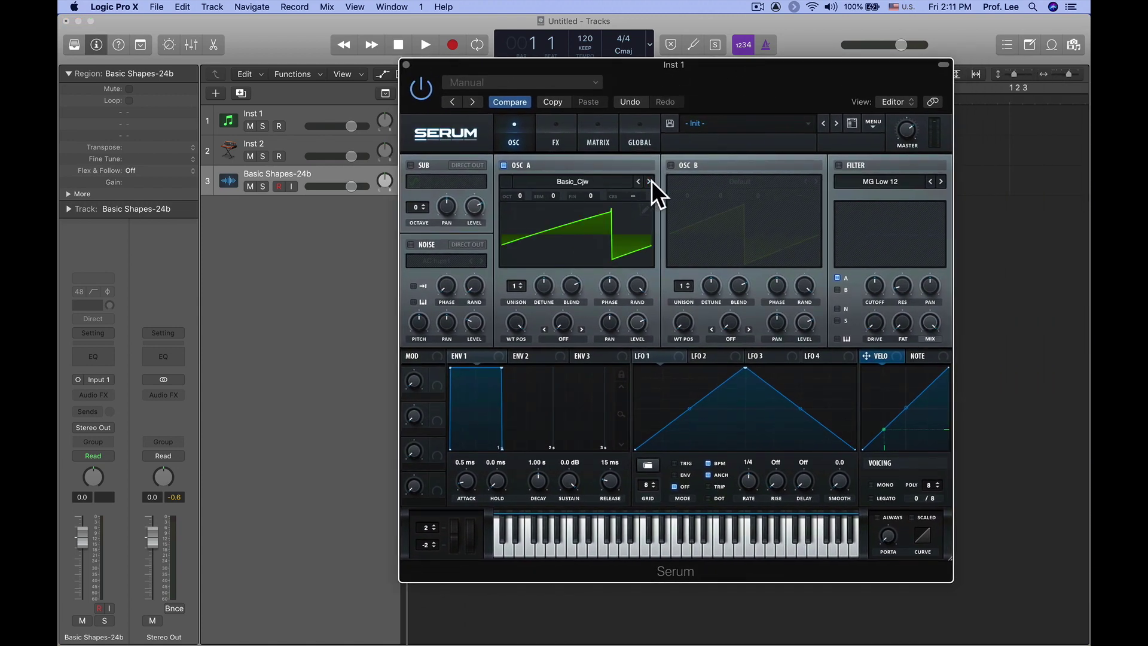
{"action": "left_click", "coordinate": [651, 181]}
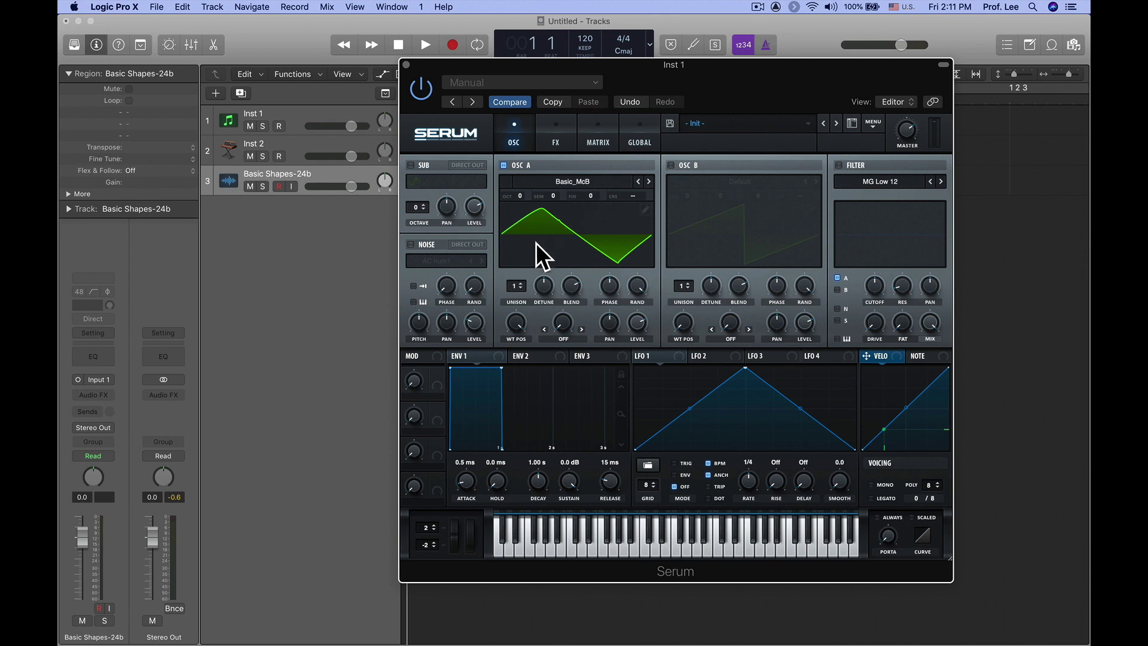
- Reset OSC A's wavetable position to 1, show the wavetable in 3D, and raise the position to 223
{"action": "left_click_drag", "start_coordinate": [513, 326], "coordinate": [520, 460]}
{"action": "double_click", "coordinate": [517, 321]}
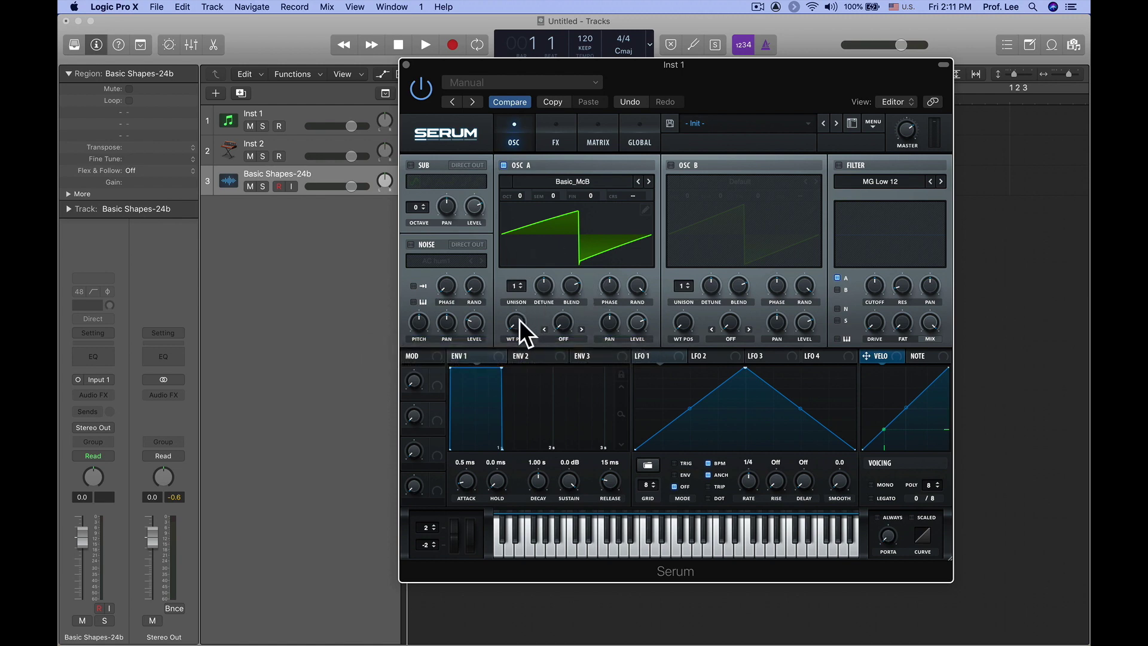
{"action": "left_click", "coordinate": [575, 243]}
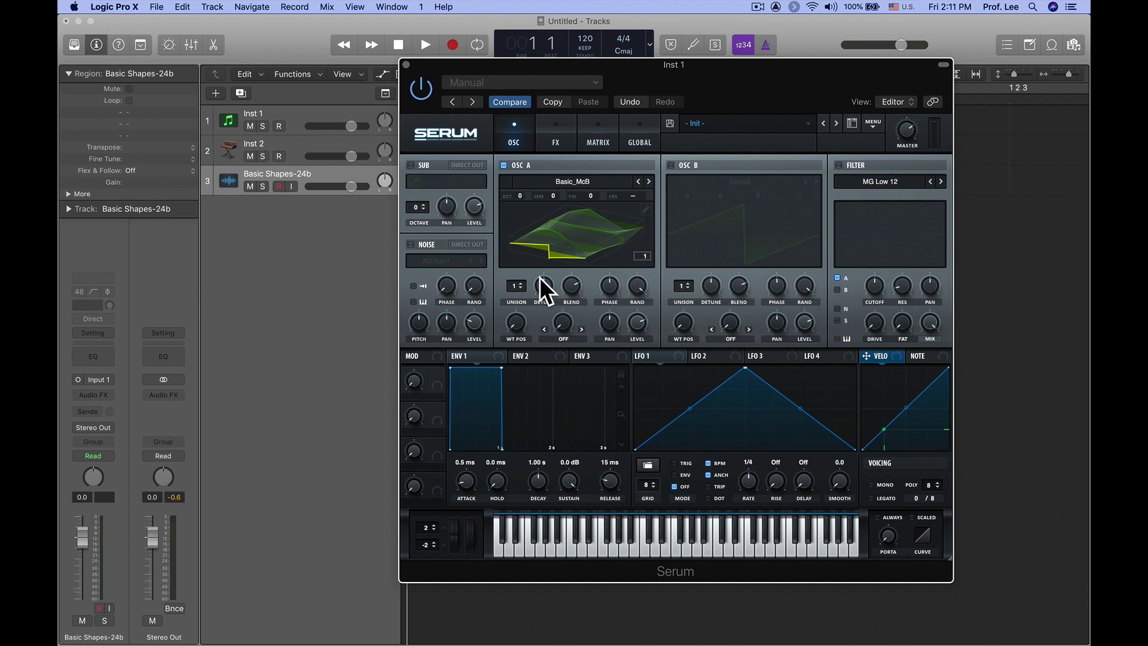
{"action": "left_click_drag", "start_coordinate": [517, 325], "coordinate": [551, 238]}
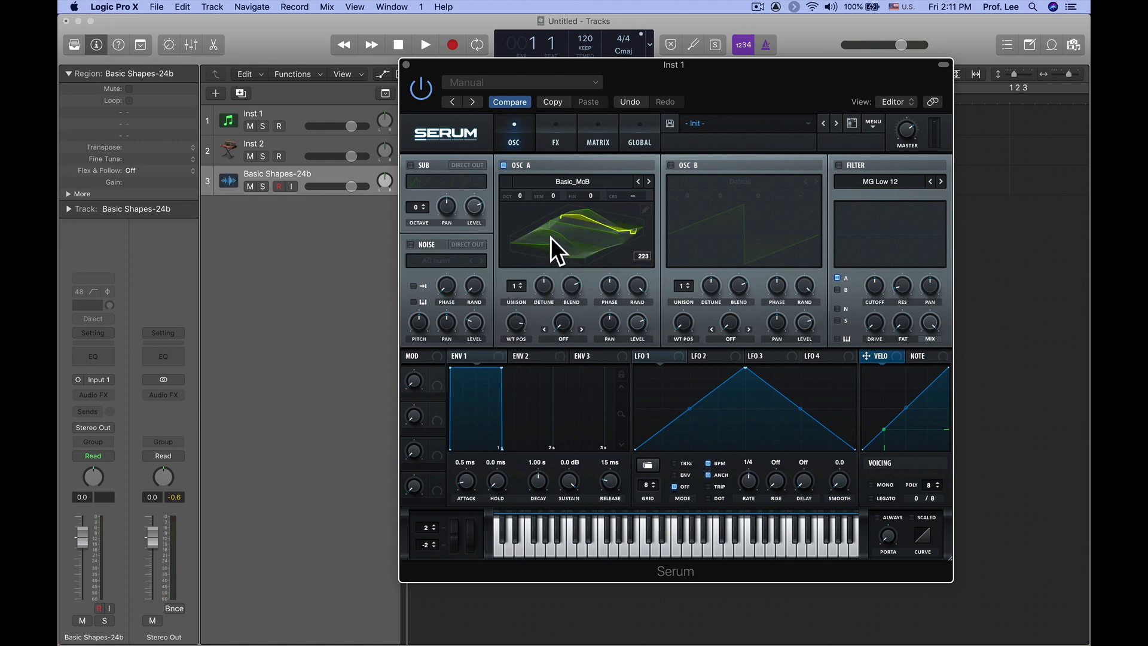
- Select the Inst 1 track, lower OSC A's wavetable position to 59, and open the track's Channel EQ analyzer
{"action": "left_click", "coordinate": [315, 120]}
{"action": "left_click_drag", "start_coordinate": [517, 328], "coordinate": [468, 415]}
{"action": "left_click_drag", "start_coordinate": [483, 396], "coordinate": [140, 383]}
{"action": "left_click", "coordinate": [93, 390]}
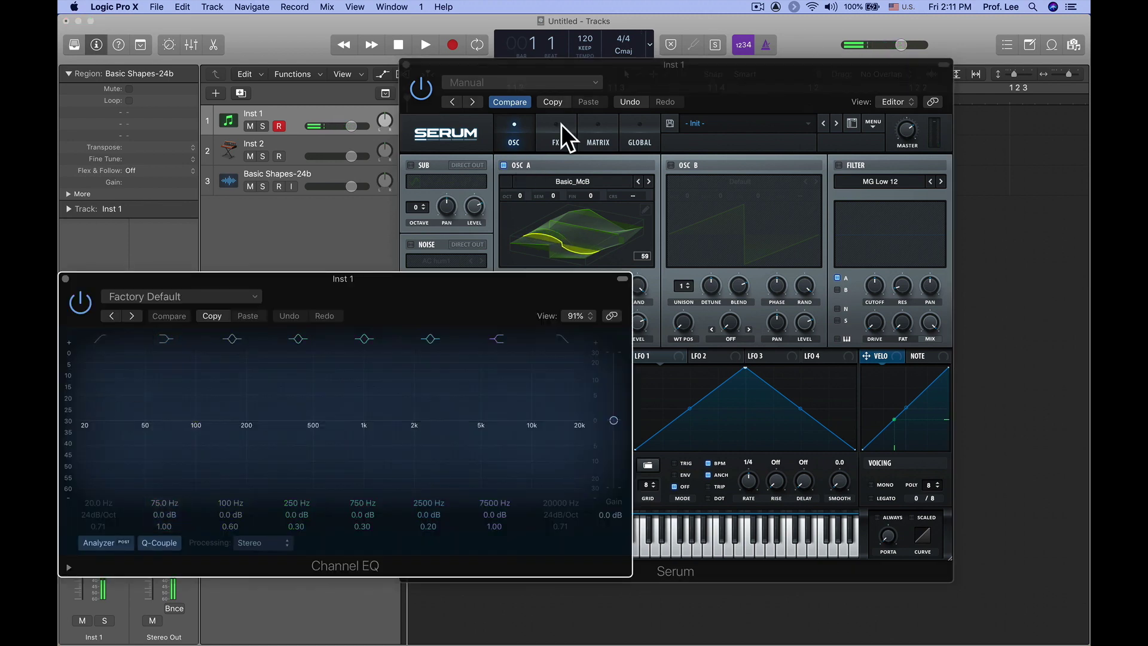
- Move the Serum window off the analyzer and sweep OSC A's wavetable position up to 256 and back to 1
{"action": "left_click_drag", "start_coordinate": [642, 75], "coordinate": [771, 75]}
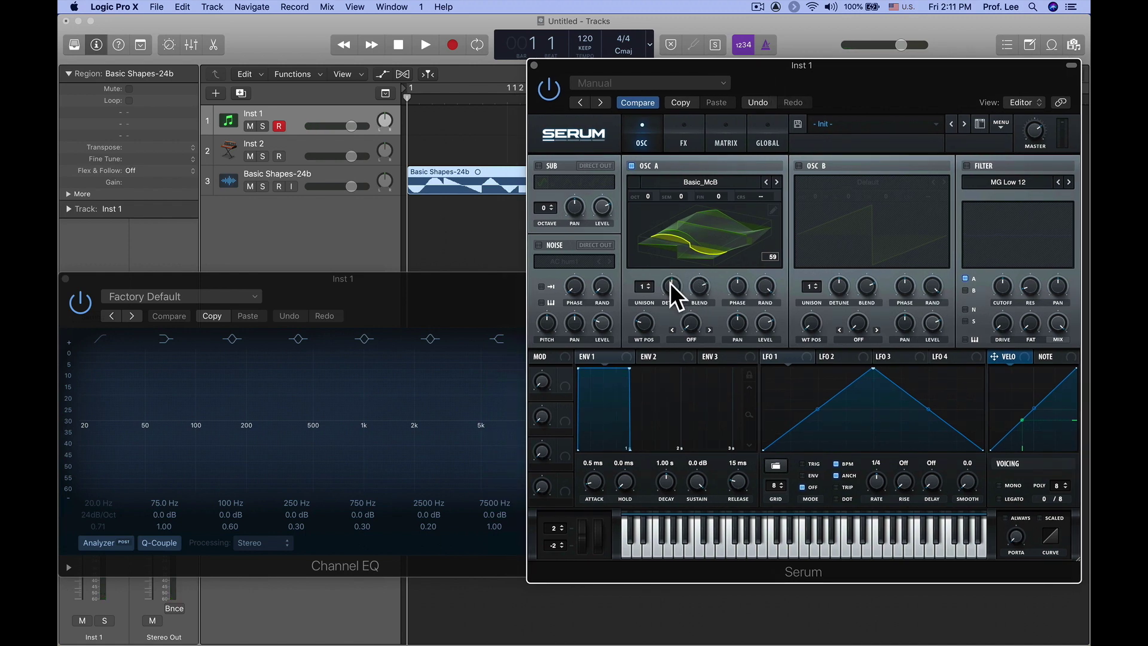
{"action": "left_click_drag", "start_coordinate": [645, 317], "coordinate": [685, 225]}
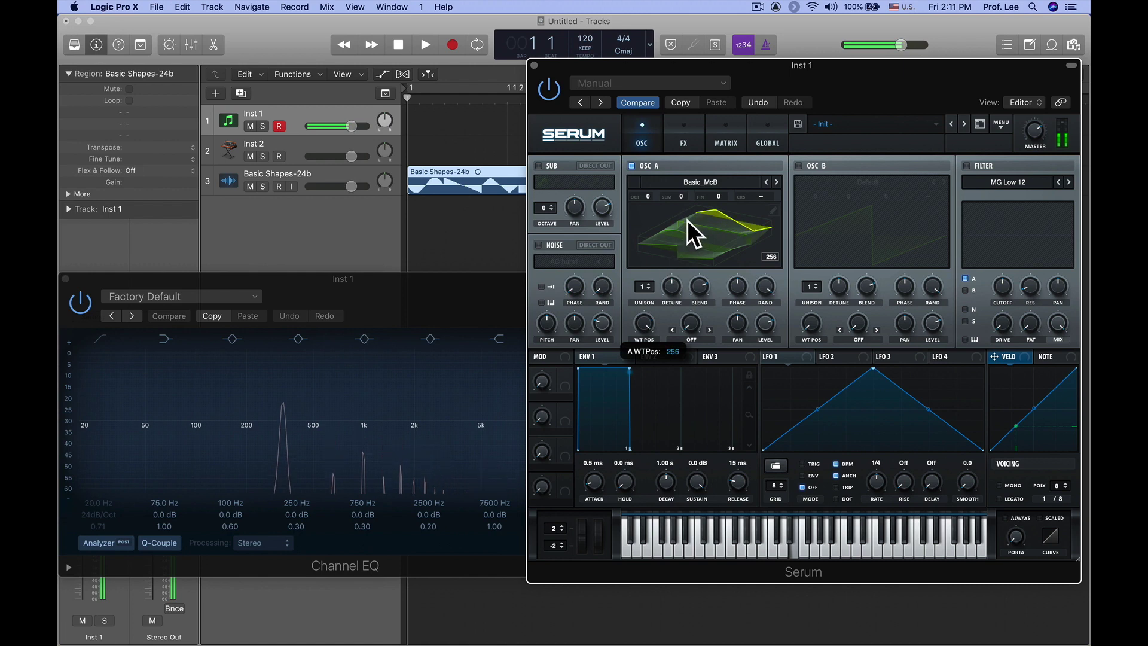
{"action": "left_click_drag", "start_coordinate": [678, 227], "coordinate": [605, 344]}
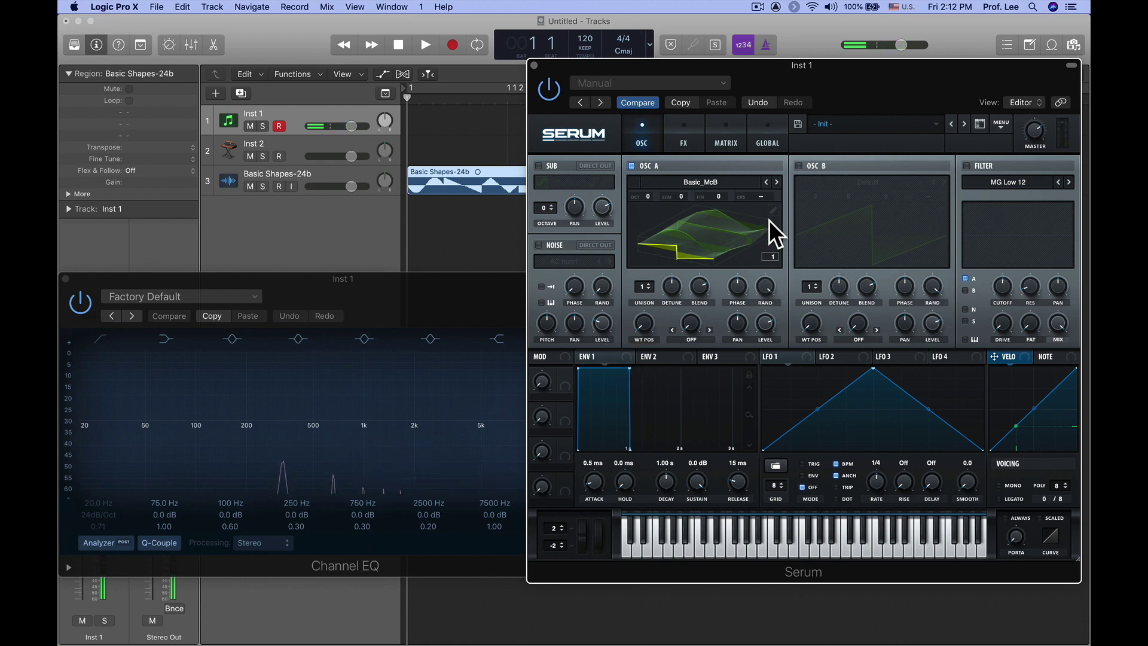
- Modulate OSC A's wavetable position with LFO 1 at a BPM-synced rate of one bar, and raise the base position
{"action": "left_click_drag", "start_coordinate": [902, 84], "coordinate": [799, 99]}
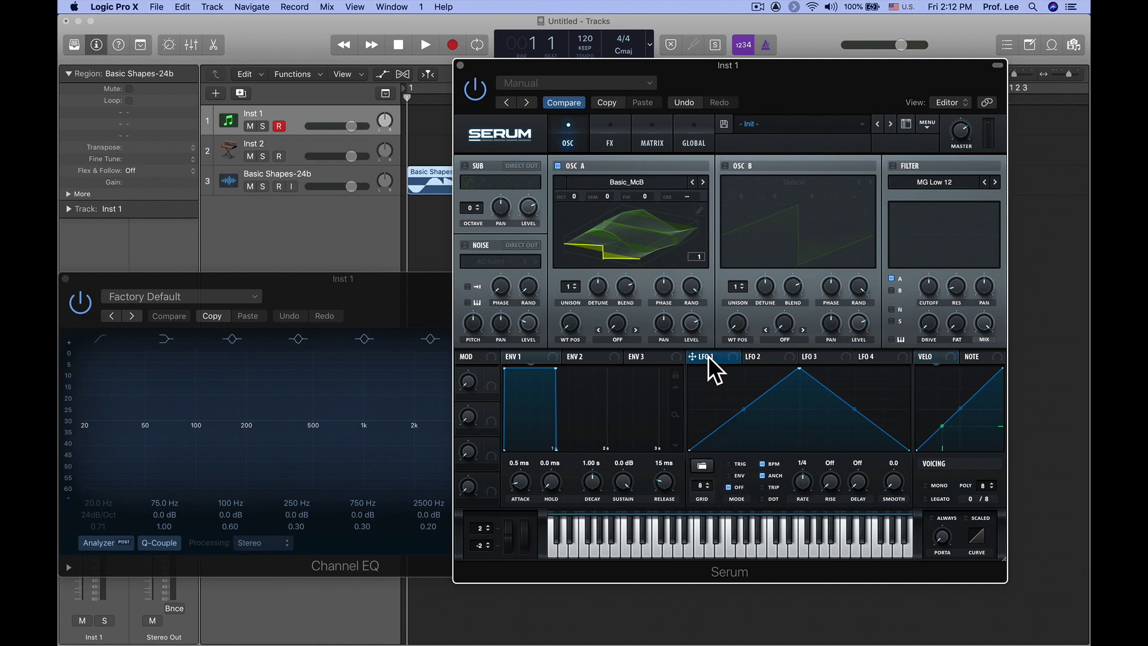
{"action": "left_click_drag", "start_coordinate": [712, 356], "coordinate": [570, 324]}
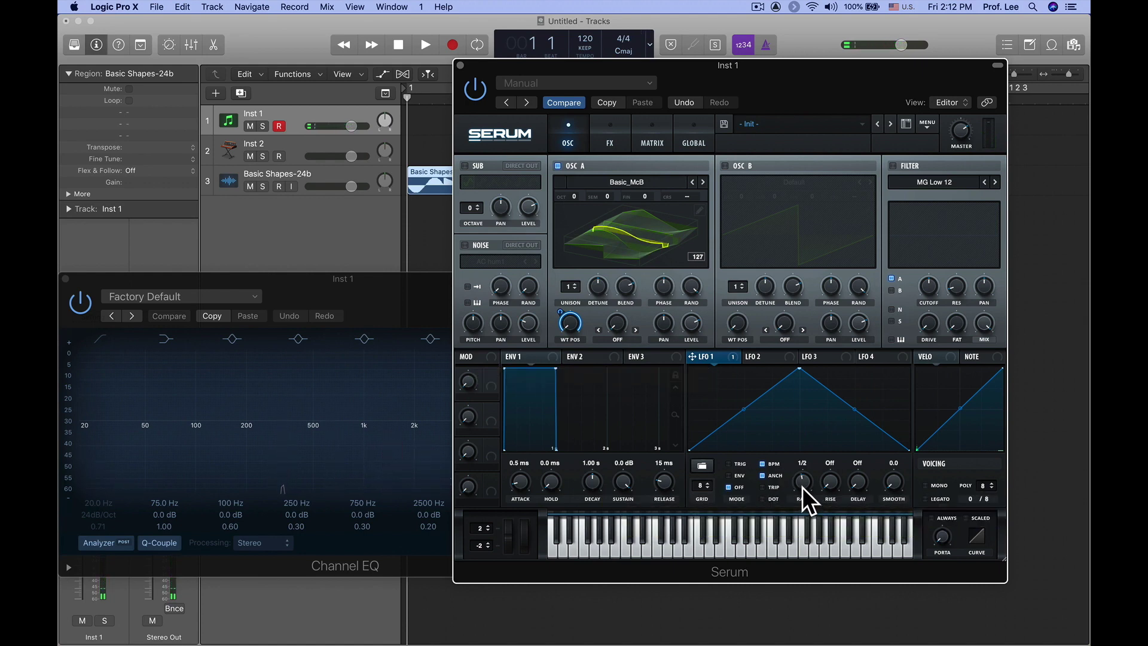
{"action": "mouse_move", "coordinate": [802, 487]}
{"action": "left_mouse_down"}
{"action": "mouse_move", "coordinate": [813, 461]}
{"action": "mouse_move", "coordinate": [797, 497]}
{"action": "left_mouse_up"}
{"action": "left_click", "coordinate": [764, 464]}
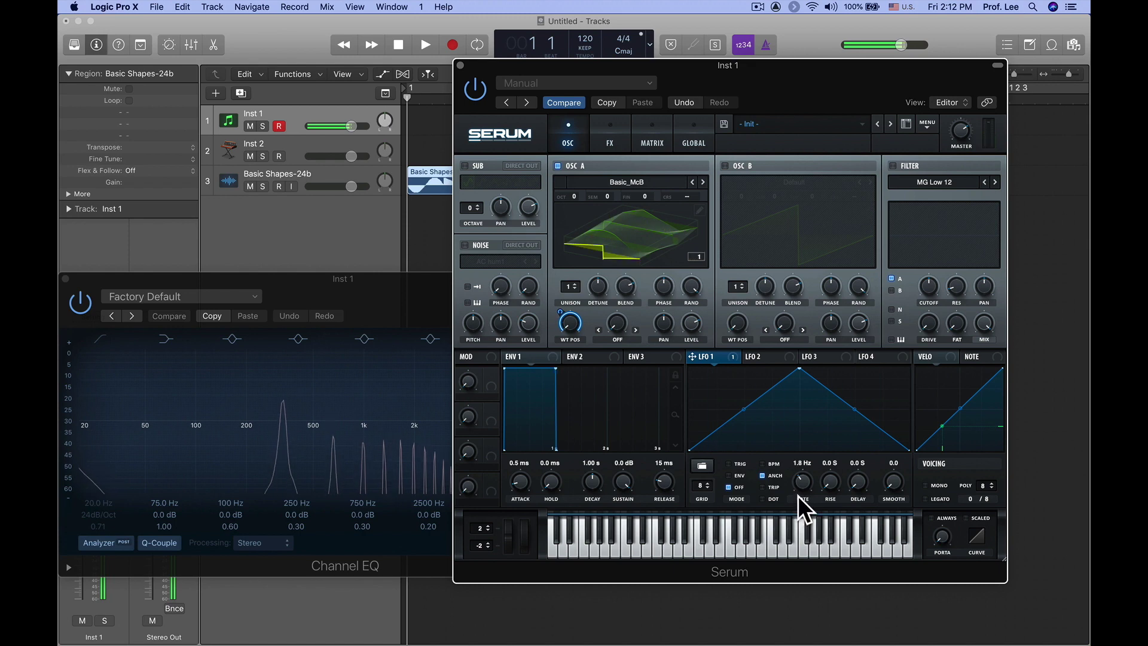
{"action": "left_click", "coordinate": [764, 464]}
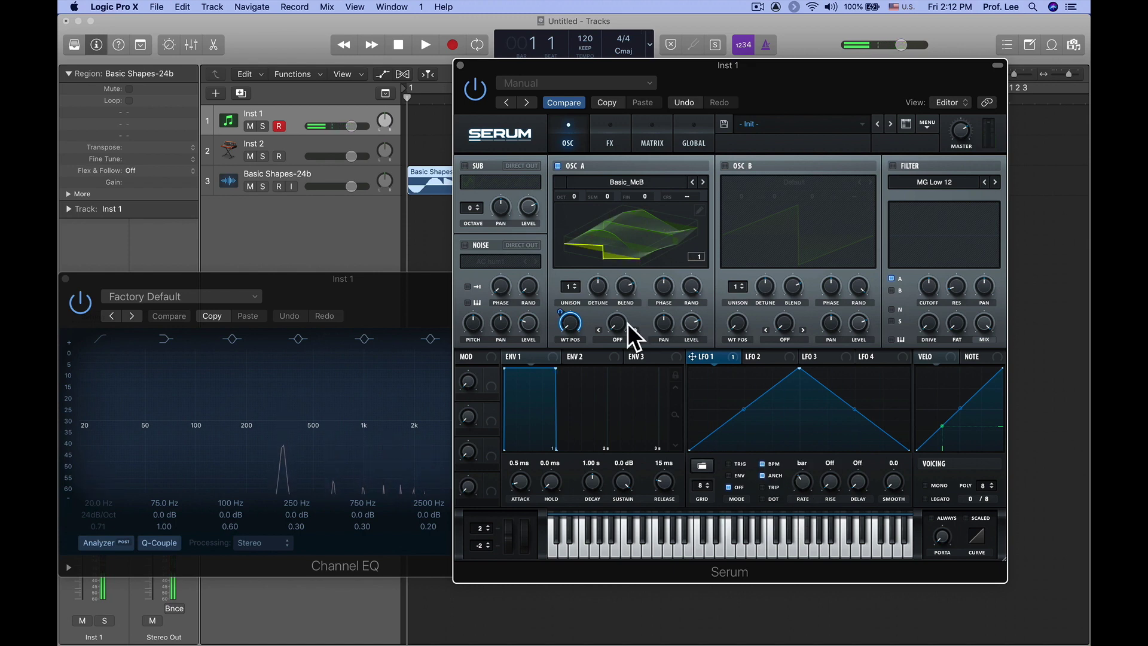
{"action": "left_click_drag", "start_coordinate": [571, 323], "coordinate": [579, 287]}
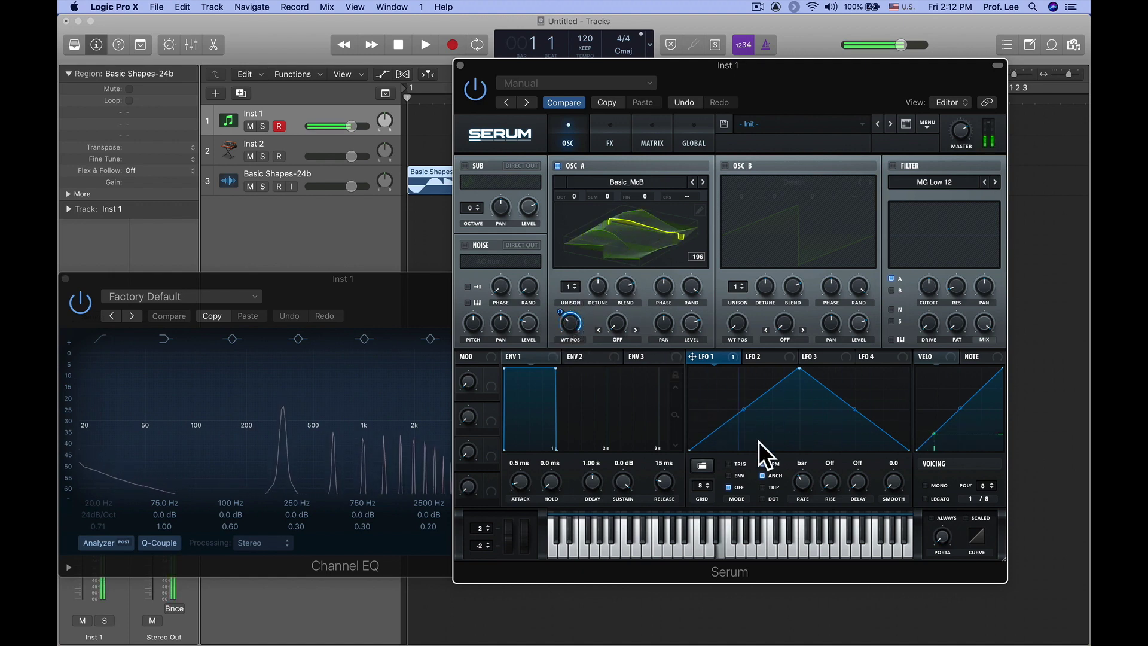
- Load a Sidechain preset shape into LFO 1 and set its rate to 1/8
{"action": "left_click", "coordinate": [706, 469]}
{"action": "mouse_move", "coordinate": [739, 469]}
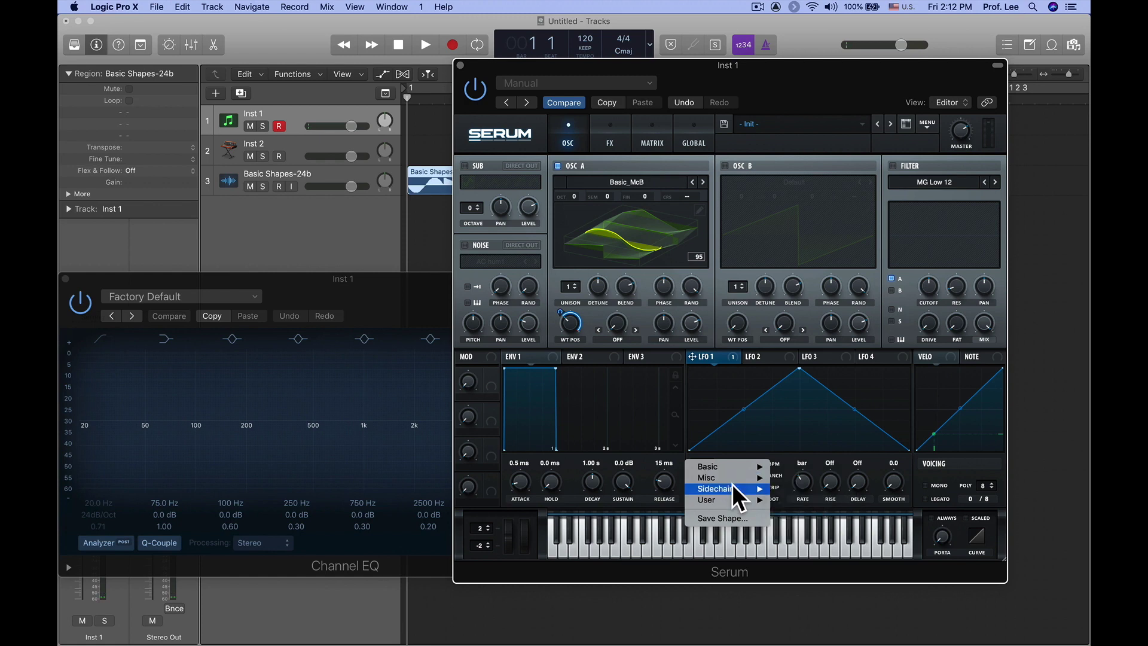
{"action": "left_click", "coordinate": [729, 439]}
{"action": "left_click", "coordinate": [703, 467]}
{"action": "mouse_move", "coordinate": [705, 466]}
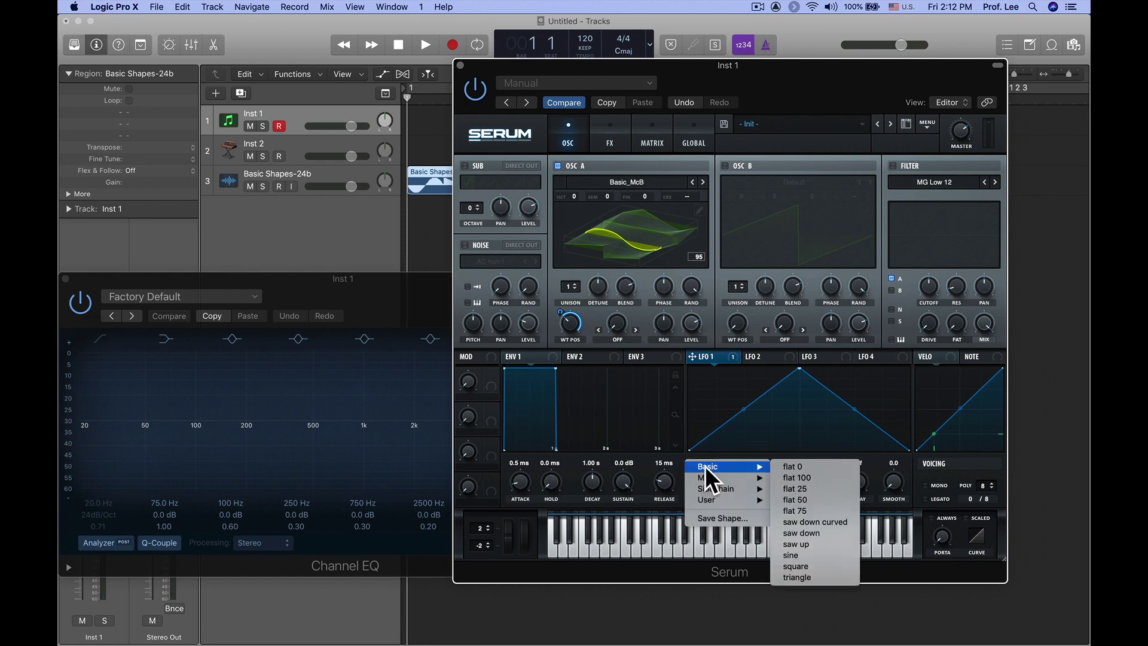
{"action": "mouse_move", "coordinate": [719, 485]}
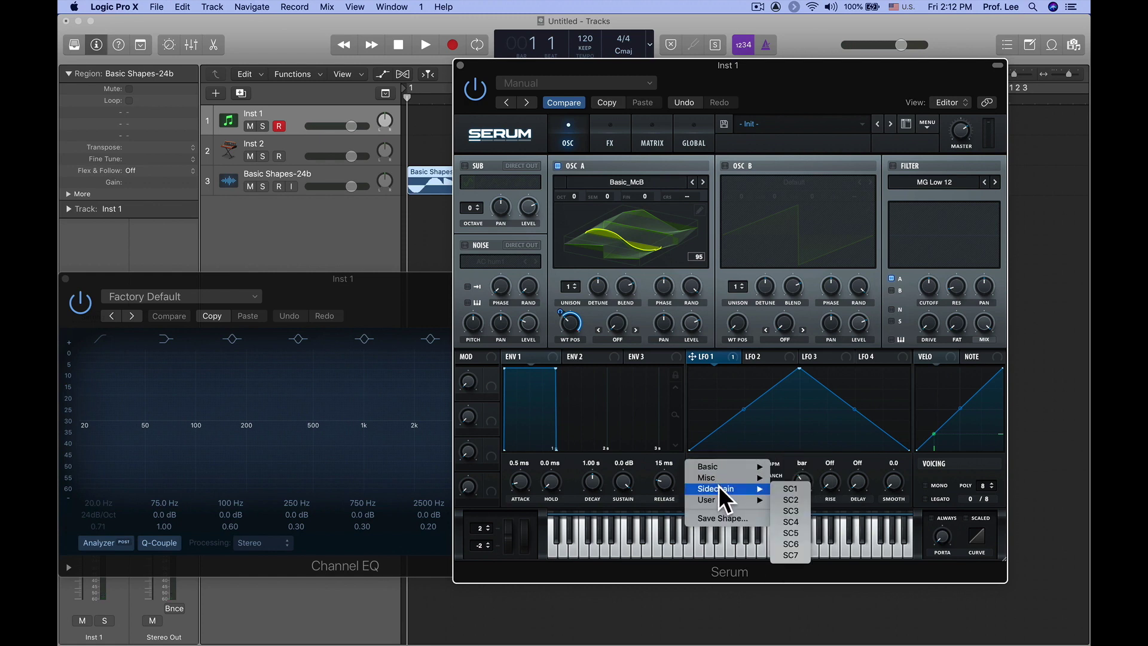
{"action": "left_click", "coordinate": [789, 505]}
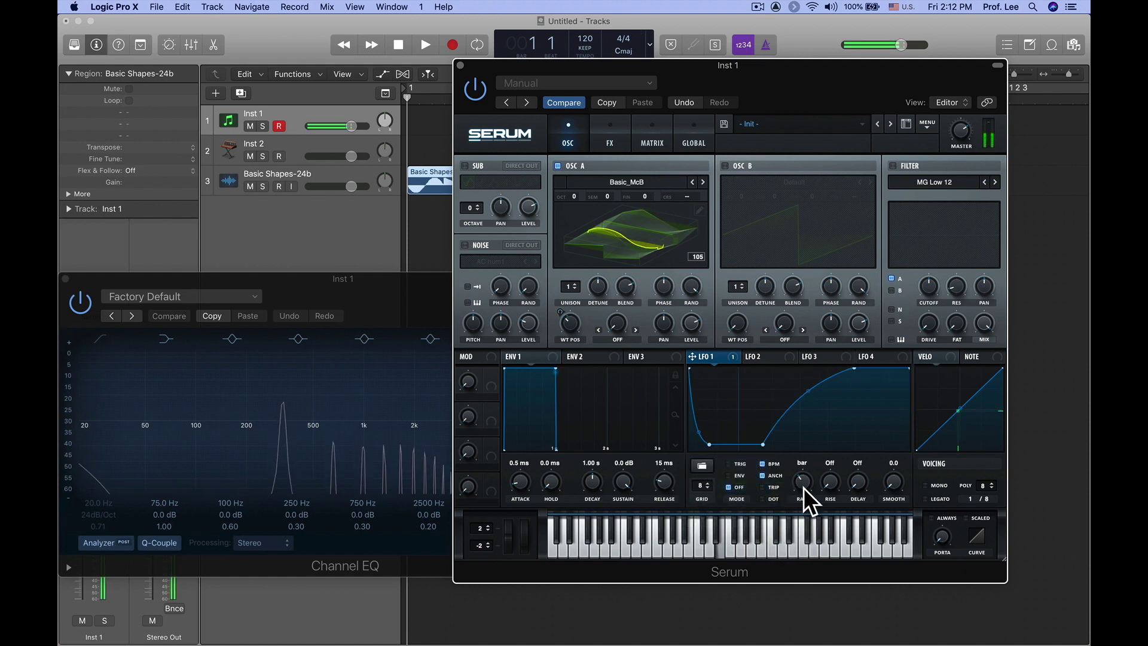
{"action": "left_click_drag", "start_coordinate": [803, 487], "coordinate": [810, 466]}
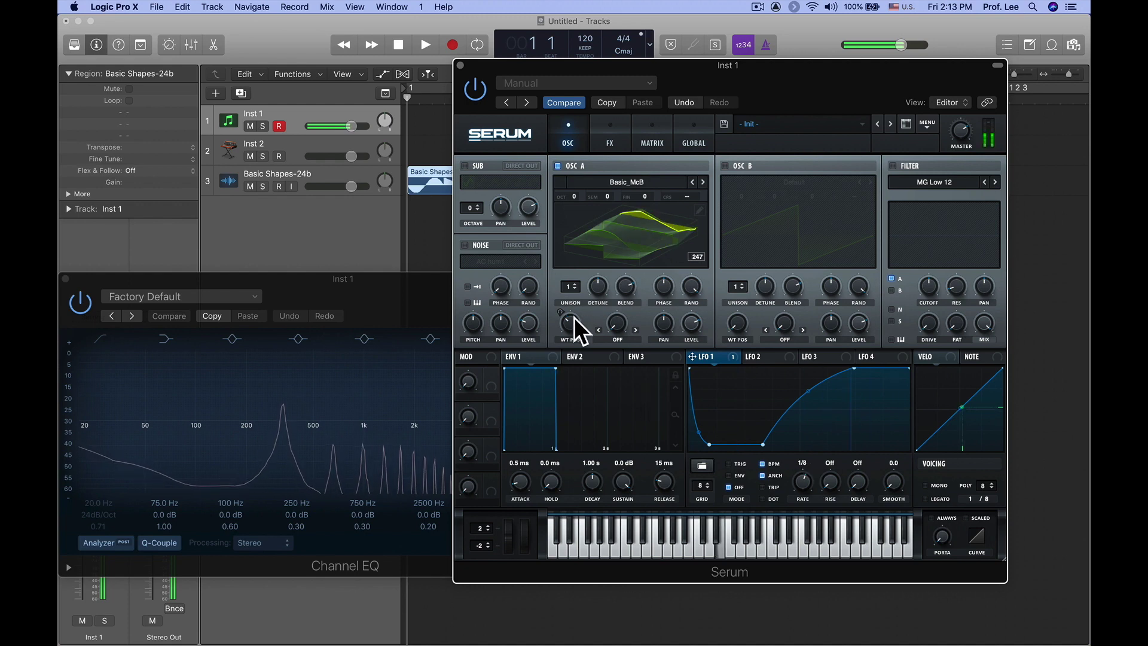
- Adjust OSC A's base wavetable position while LFO 1 modulates it
{"action": "mouse_move", "coordinate": [572, 327]}
{"action": "mouse_move", "coordinate": [571, 332]}
{"action": "left_mouse_down"}
{"action": "mouse_move", "coordinate": [557, 379]}
{"action": "mouse_move", "coordinate": [564, 348]}
{"action": "left_mouse_up"}
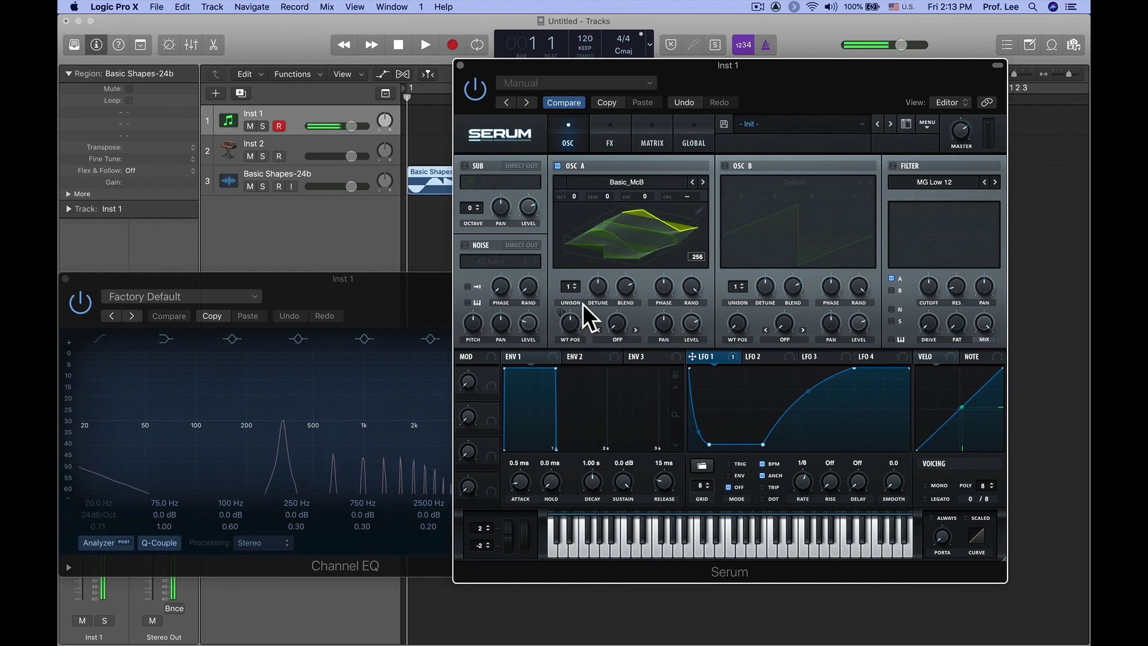
{"action": "scroll", "coordinate": [569, 327], "scroll_direction": "down", "scroll_amount": 5}
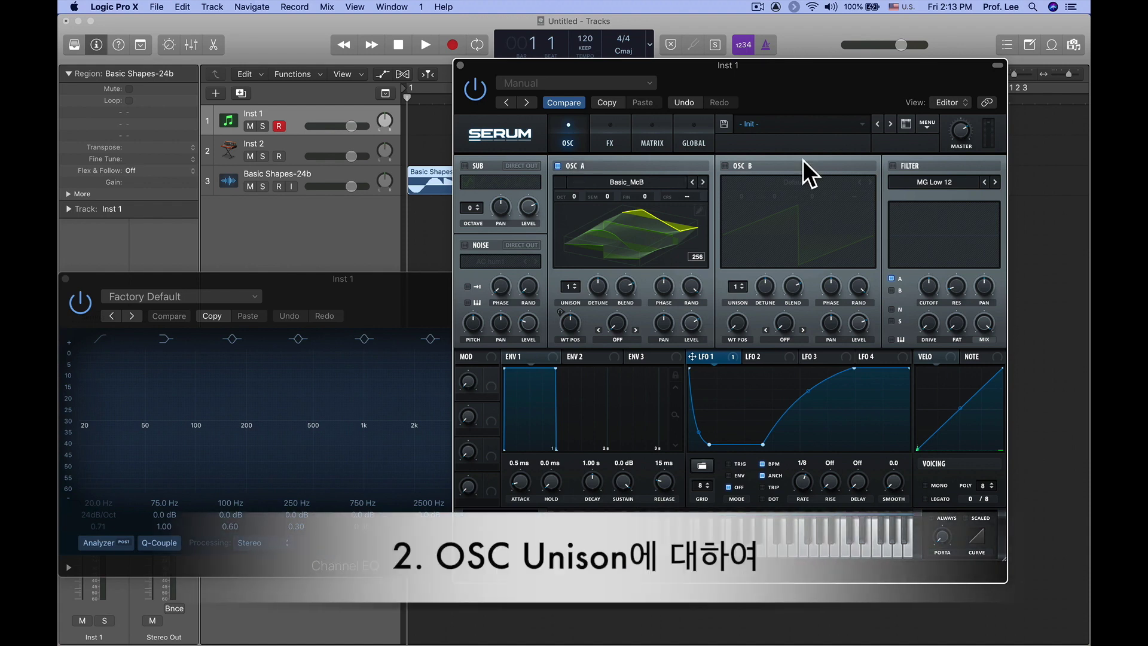
- Reset Serum to the Init preset and close the preset browser
{"action": "left_click", "coordinate": [904, 122]}
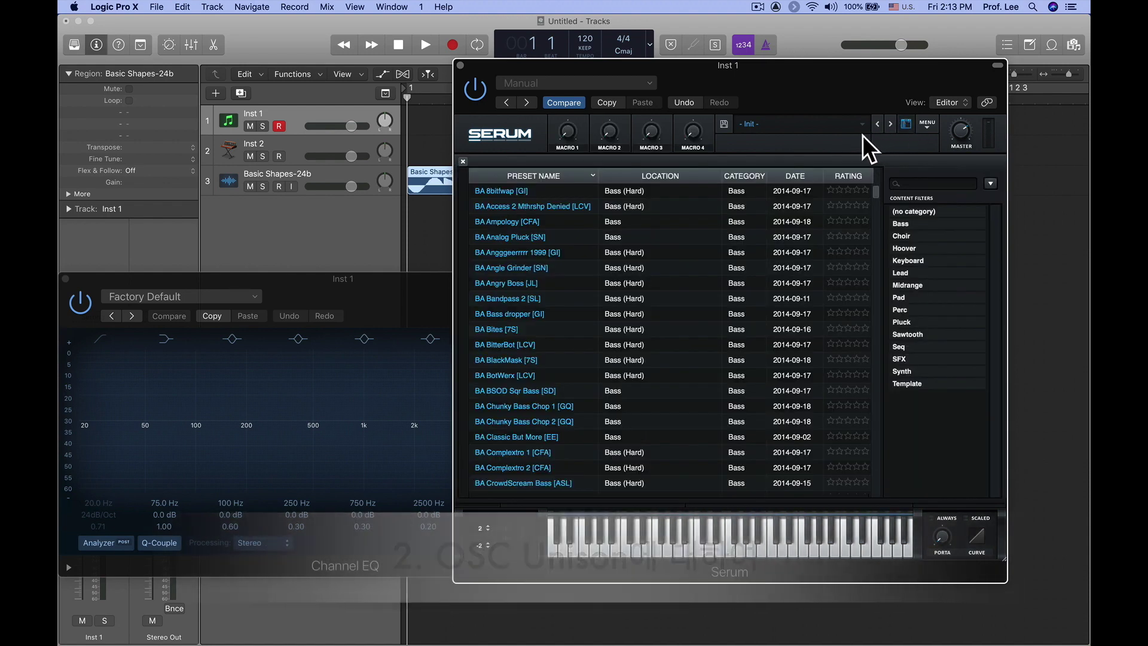
{"action": "left_click", "coordinate": [927, 126]}
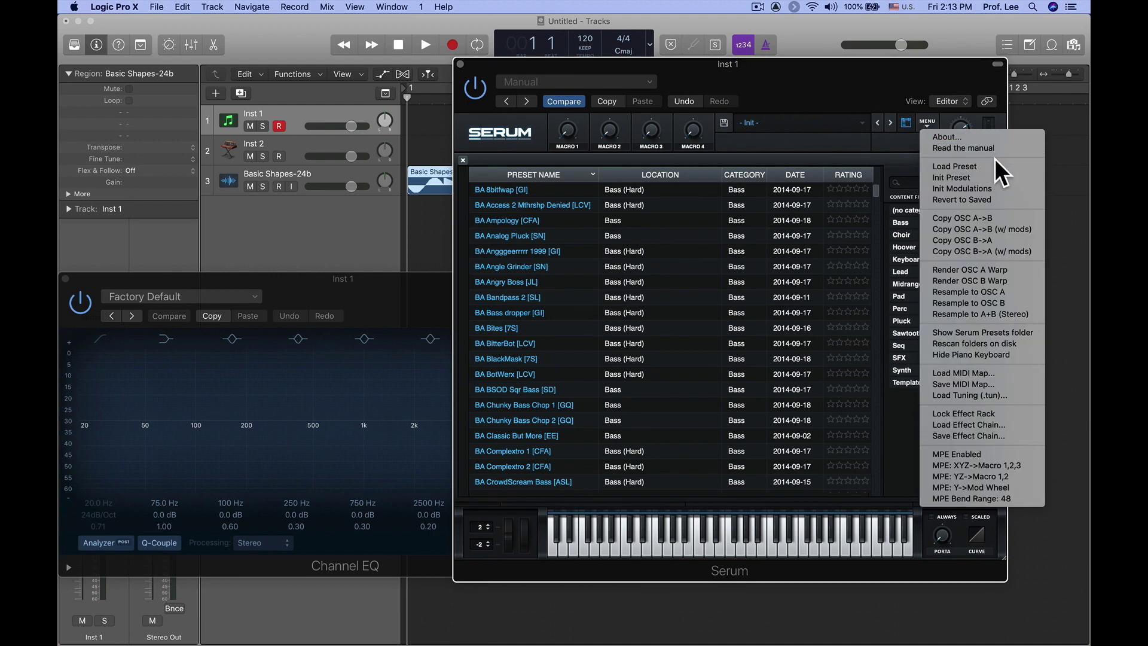
{"action": "left_click", "coordinate": [991, 176]}
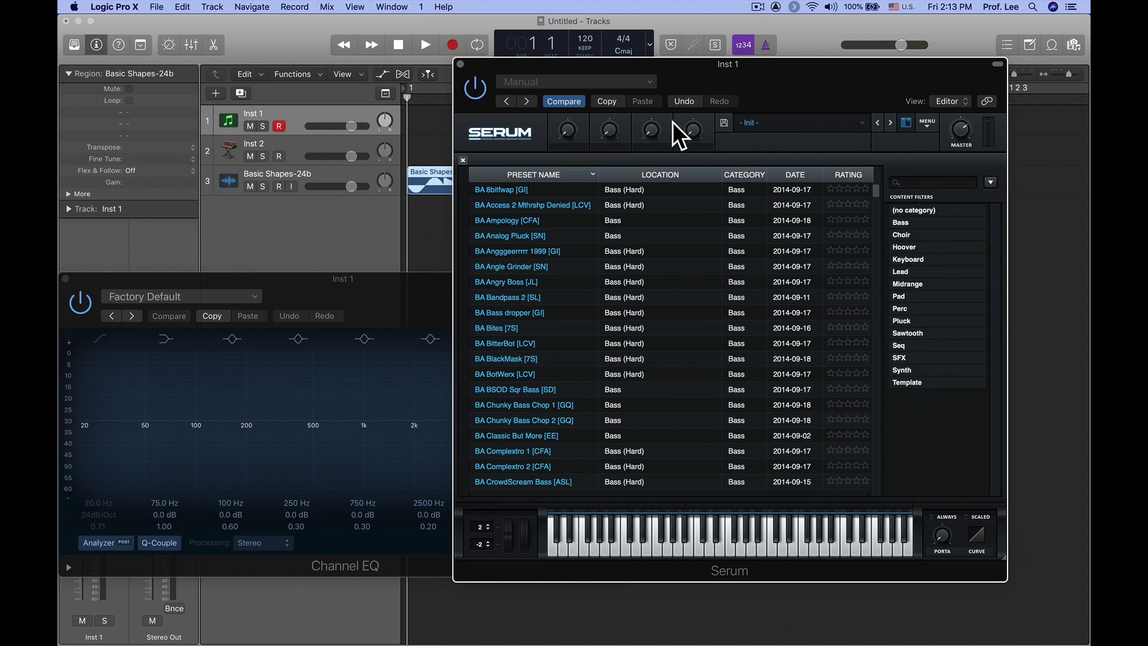
{"action": "left_click", "coordinate": [905, 123]}
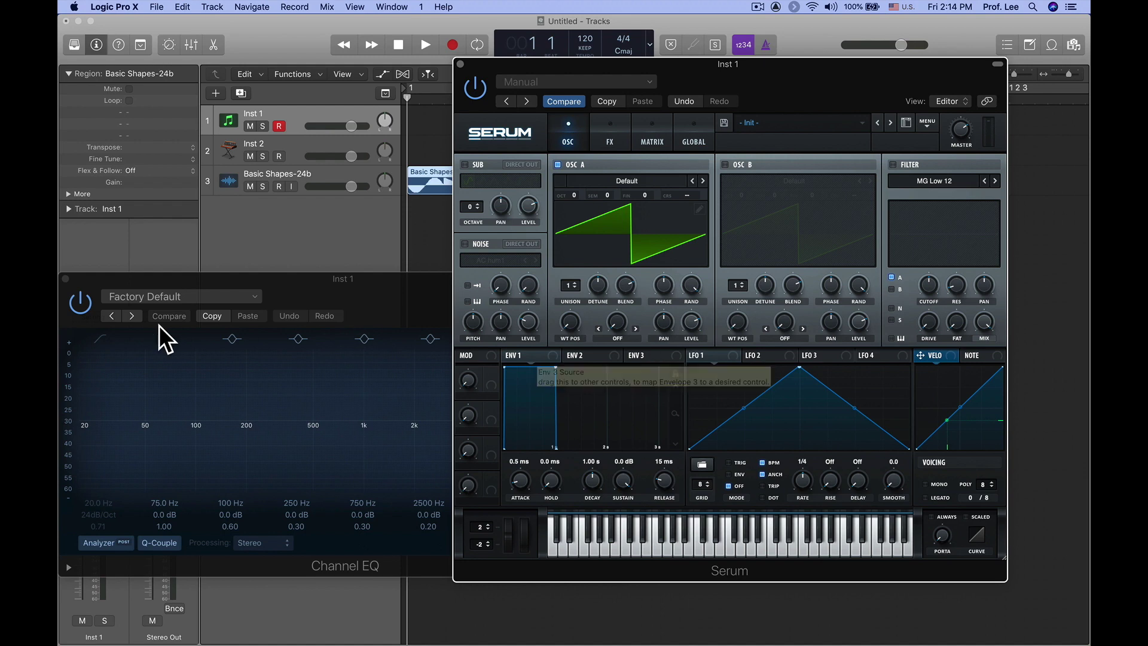
- Close the Channel EQ window, set OSC A's unison to 3 voices, and adjust its detune
{"action": "left_click", "coordinate": [66, 278]}
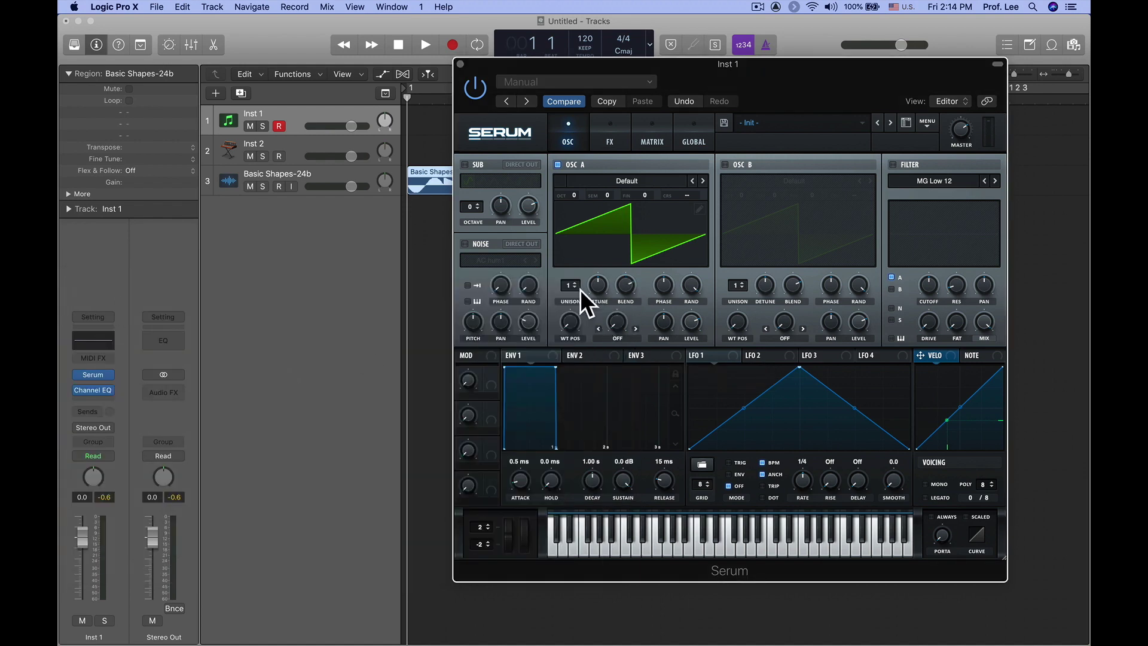
{"action": "mouse_move", "coordinate": [581, 290]}
{"action": "left_mouse_down"}
{"action": "mouse_move", "coordinate": [578, 270]}
{"action": "mouse_move", "coordinate": [569, 284]}
{"action": "left_mouse_up"}
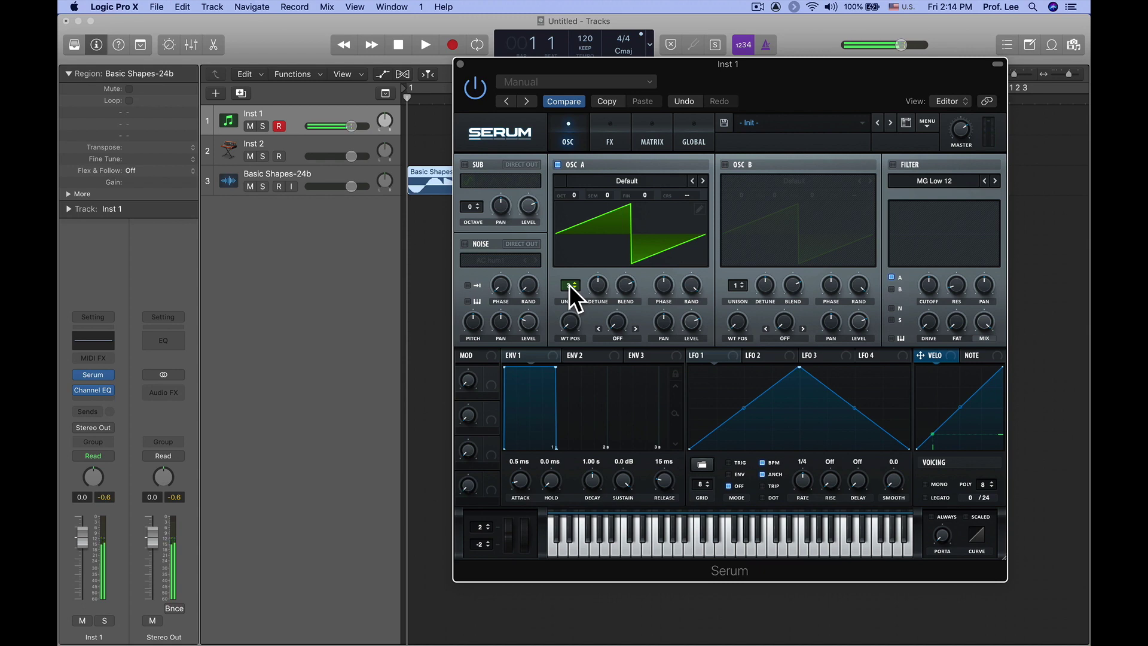
{"action": "mouse_move", "coordinate": [600, 284]}
{"action": "left_mouse_down"}
{"action": "mouse_move", "coordinate": [594, 309]}
{"action": "mouse_move", "coordinate": [607, 216]}
{"action": "mouse_move", "coordinate": [602, 301]}
{"action": "left_mouse_up"}
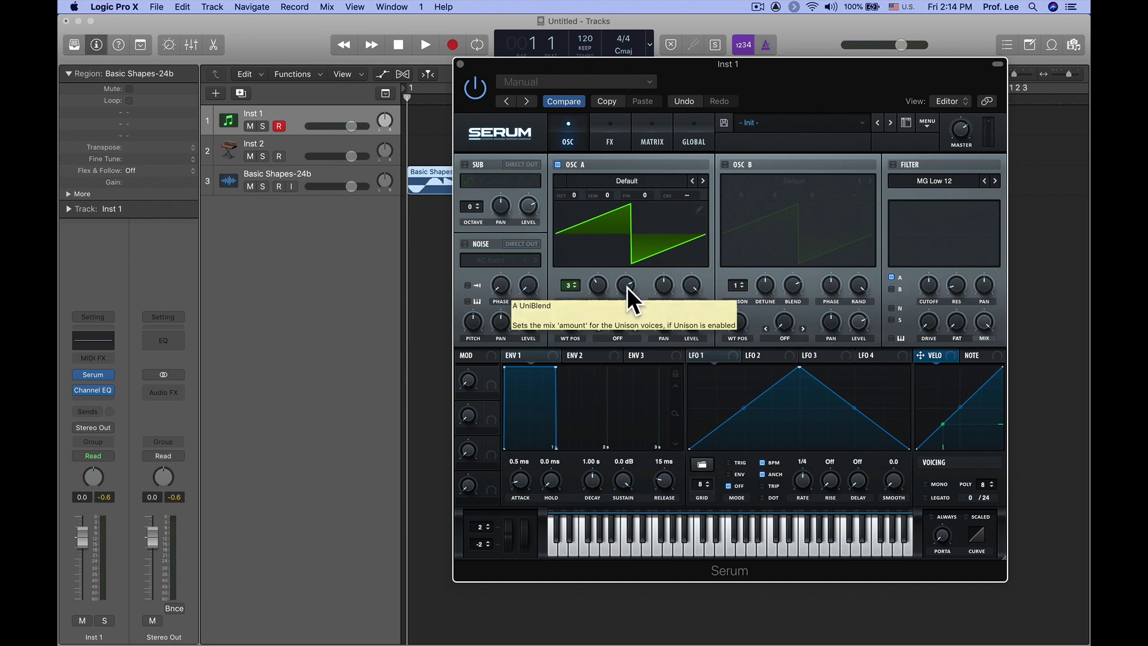
- Adjust the unison blend of OSC A and fine-tune Serum's master volume
{"action": "left_click_drag", "start_coordinate": [627, 287], "coordinate": [625, 308]}
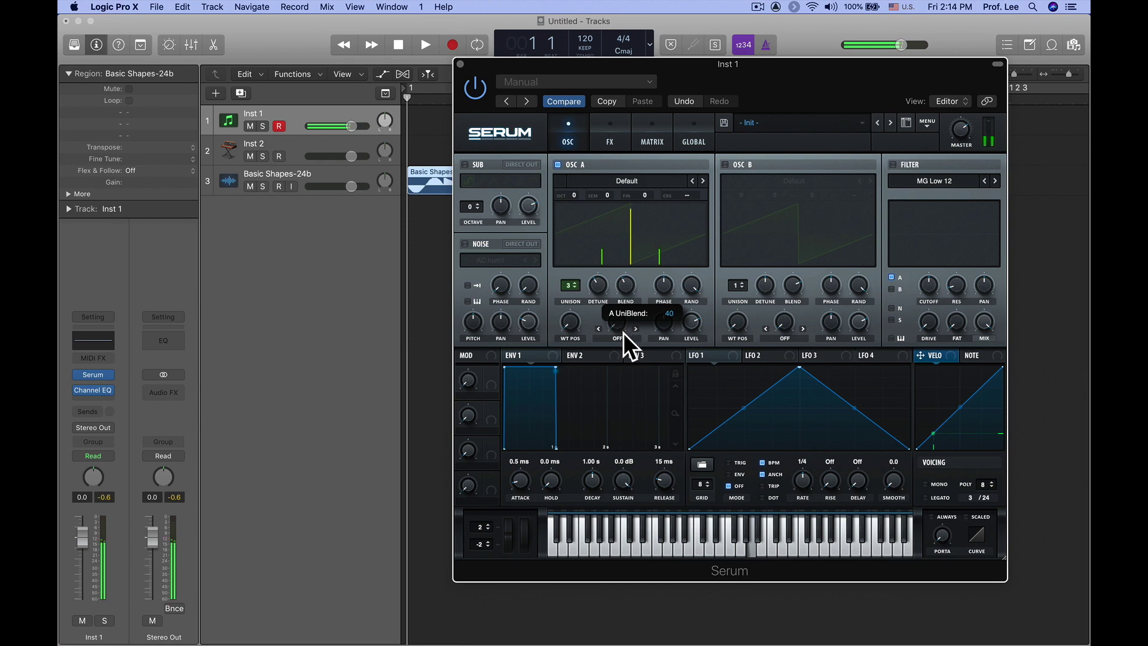
{"action": "left_click_drag", "start_coordinate": [627, 299], "coordinate": [627, 275]}
{"action": "left_click_drag", "start_coordinate": [624, 317], "coordinate": [624, 319]}
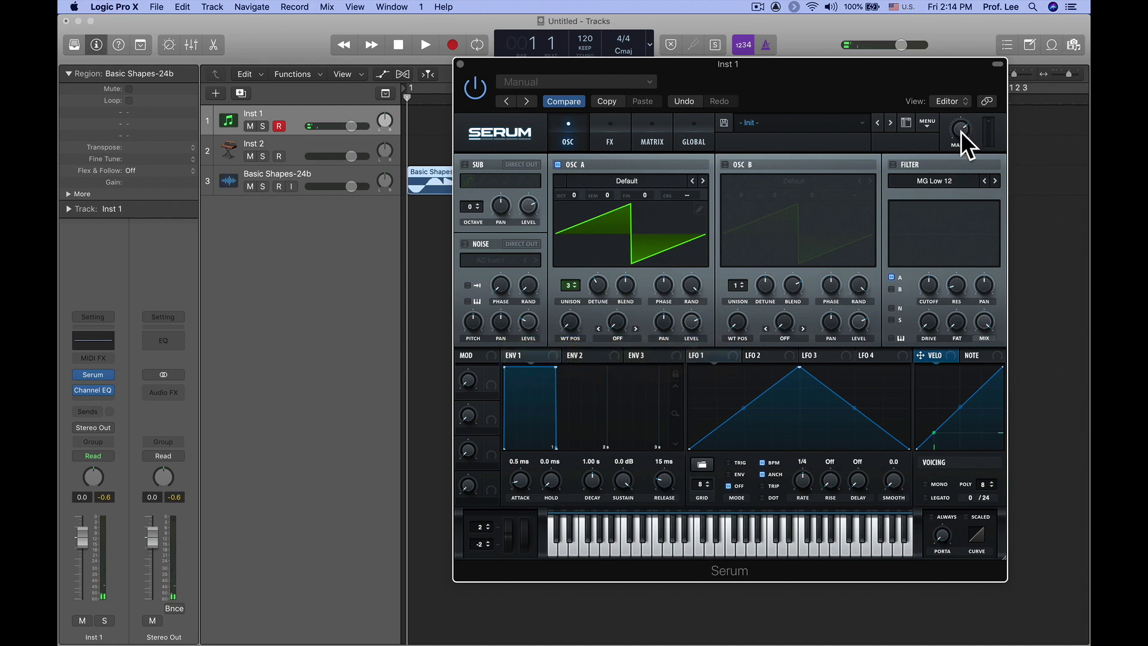
{"action": "mouse_move", "coordinate": [960, 128]}
{"action": "left_click_drag", "start_coordinate": [960, 128], "coordinate": [960, 131]}
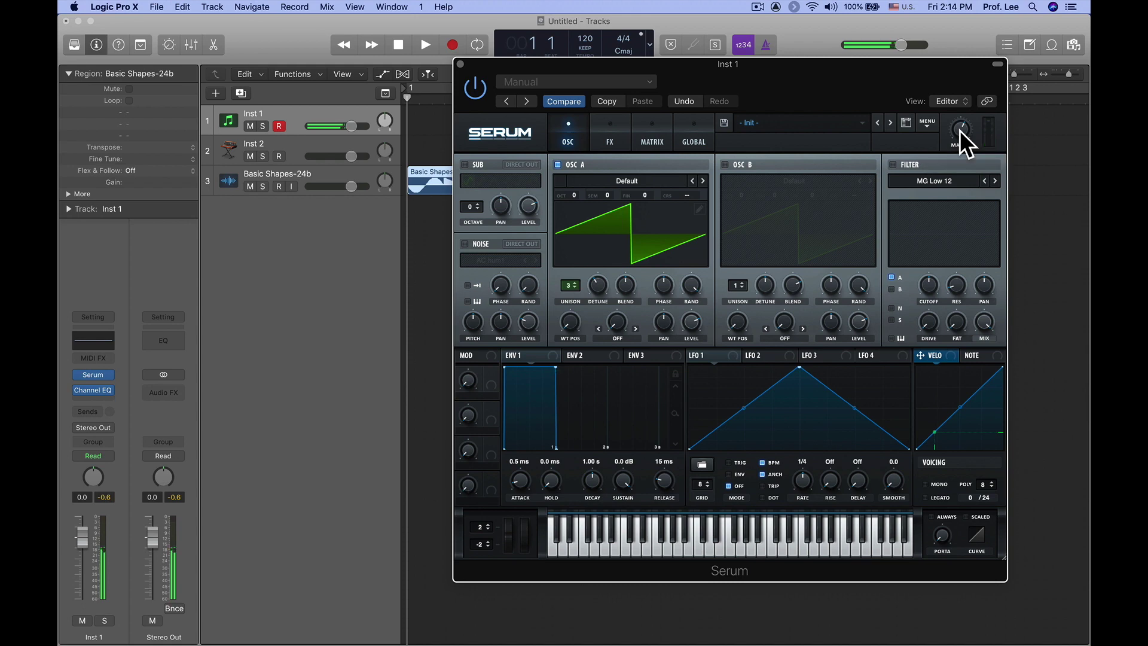
- Switch the control bar display to Custom, open the Performance Meter and place it beside the Serum window
{"action": "left_click_drag", "start_coordinate": [812, 94], "coordinate": [861, 127]}
{"action": "left_click", "coordinate": [650, 44]}
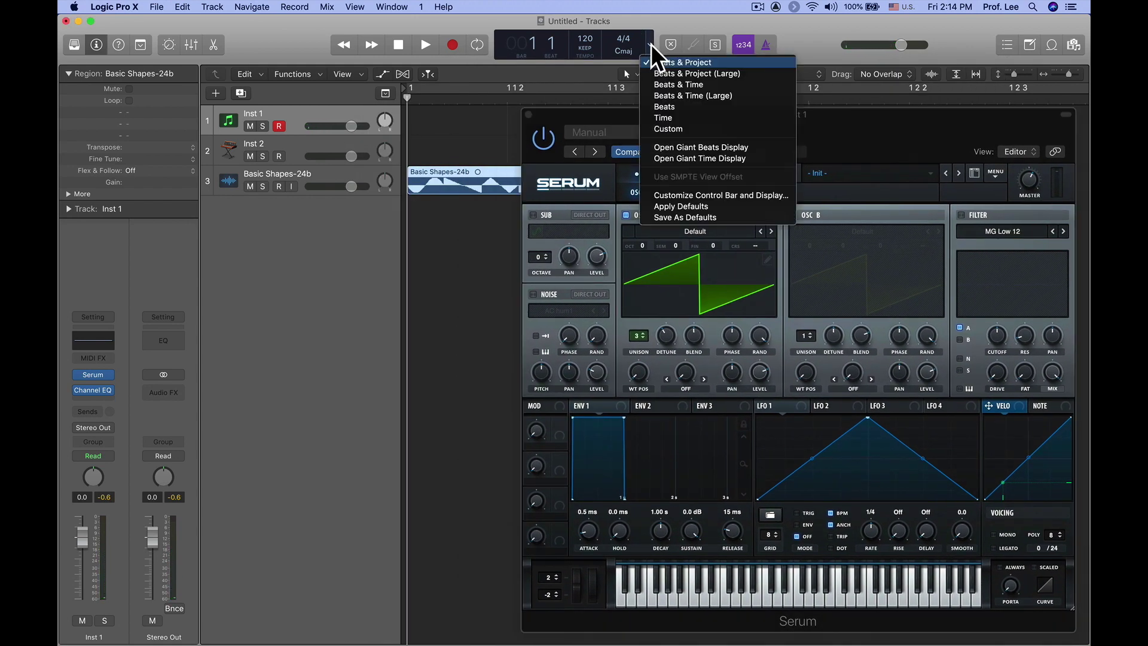
{"action": "left_click", "coordinate": [690, 122]}
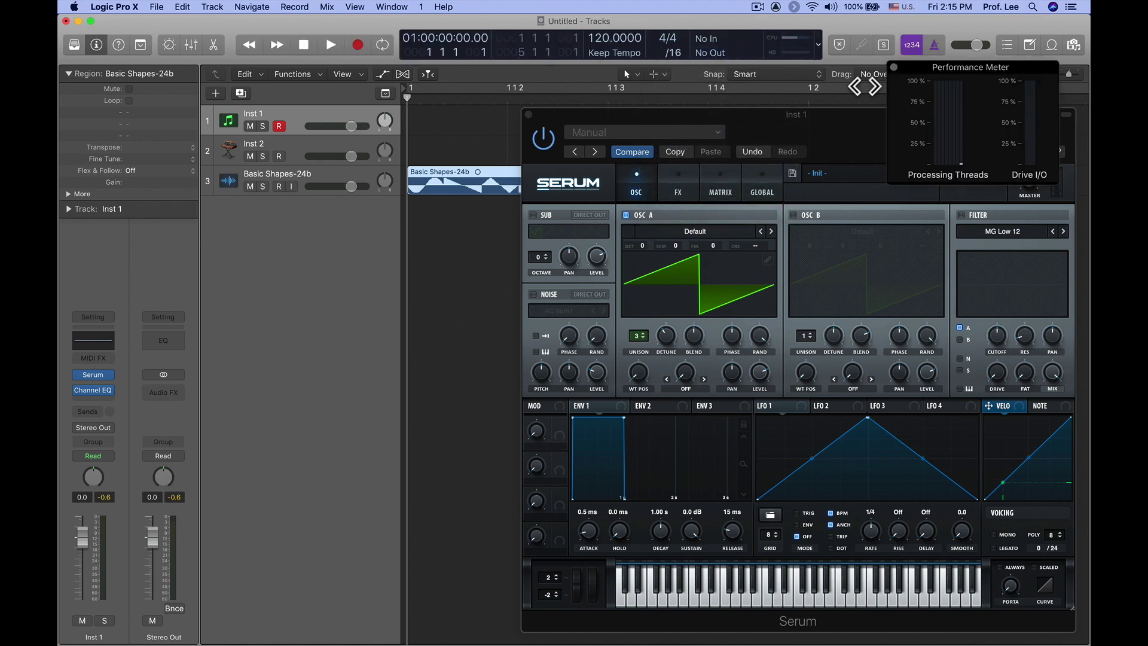
{"action": "left_click_drag", "start_coordinate": [958, 70], "coordinate": [163, 140]}
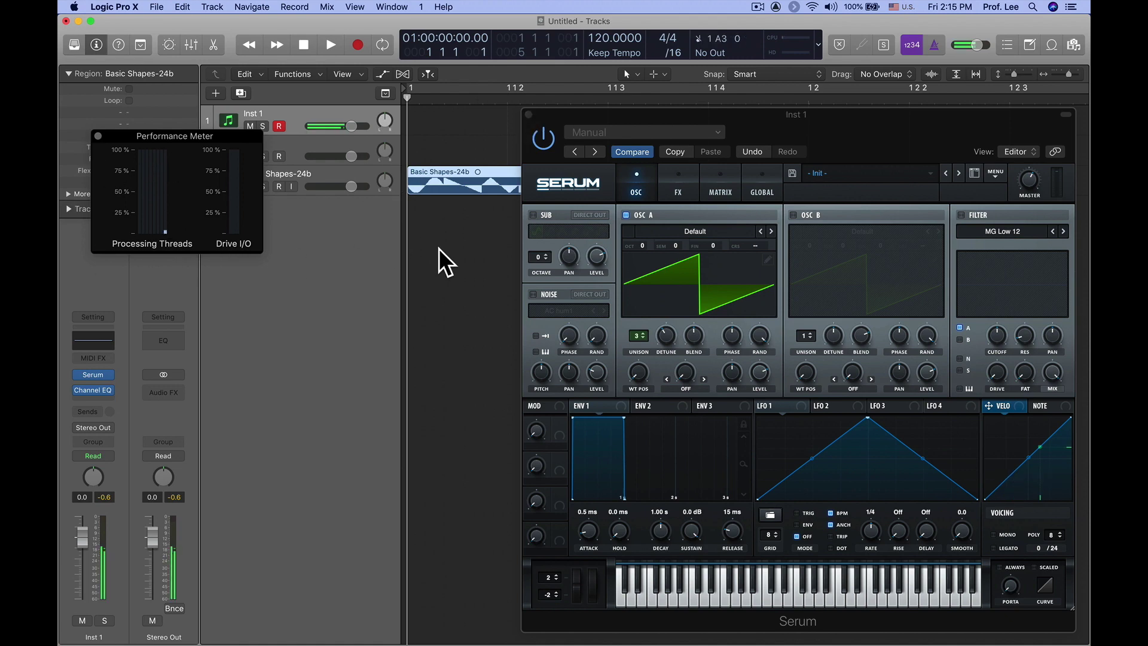
- Set OSC A's unison to 1 and then 16 voices, and enable OSC B with 16 unison voices
{"action": "left_click_drag", "start_coordinate": [645, 336], "coordinate": [644, 339]}
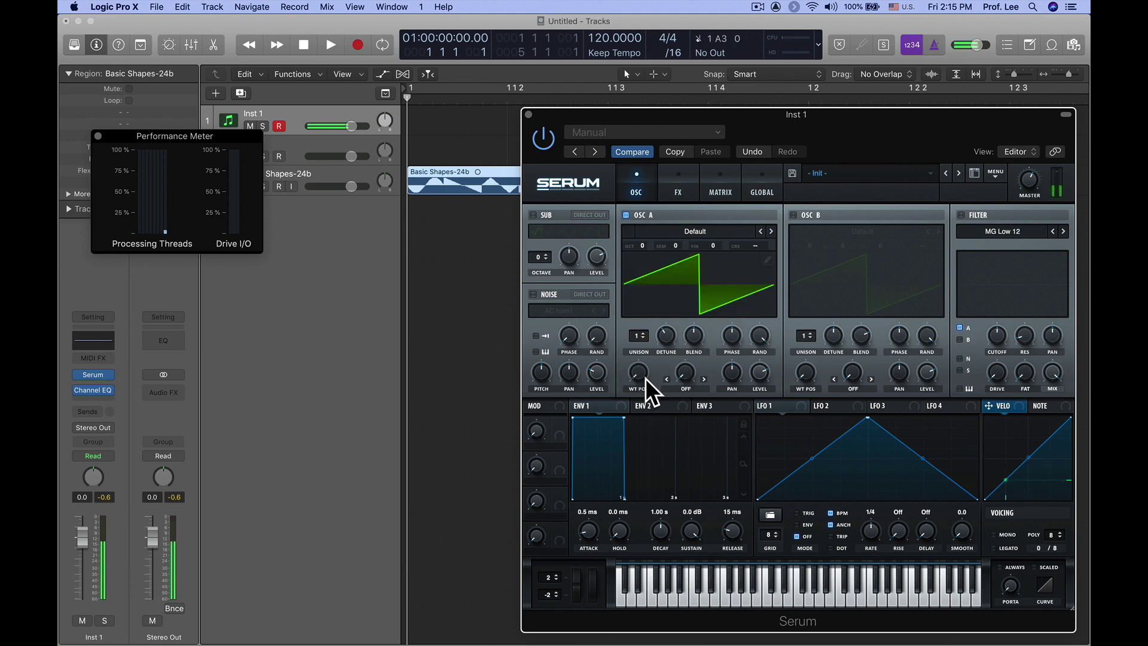
{"action": "left_click_drag", "start_coordinate": [645, 335], "coordinate": [668, 127]}
{"action": "left_click", "coordinate": [794, 215]}
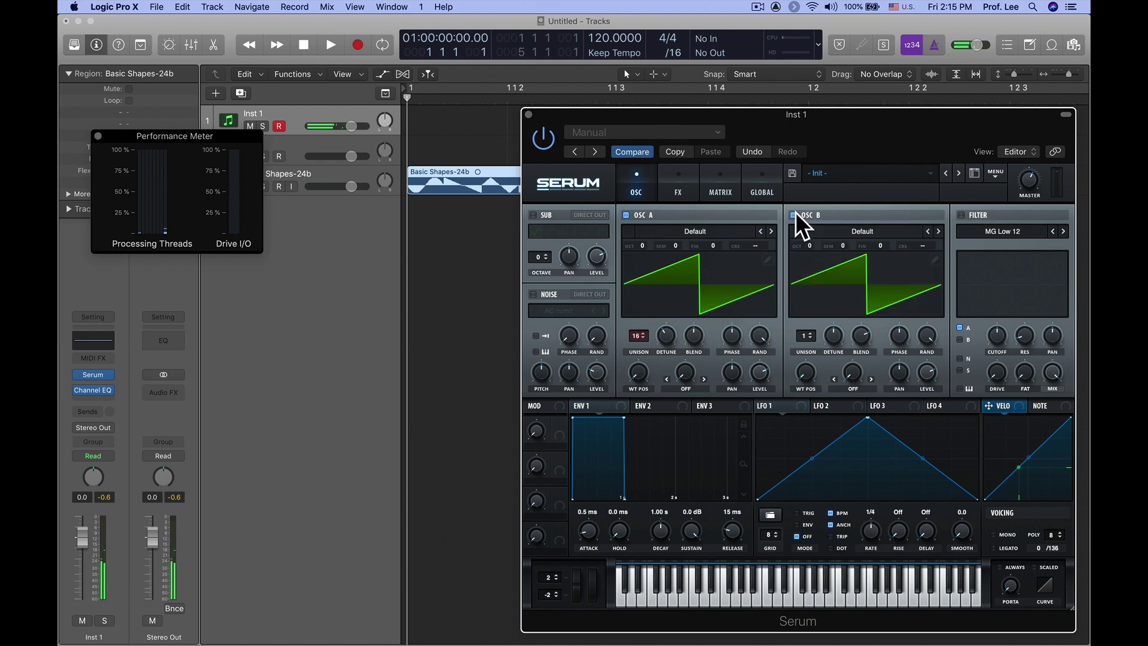
{"action": "left_click_drag", "start_coordinate": [809, 352], "coordinate": [827, 137]}
{"action": "left_click_drag", "start_coordinate": [850, 129], "coordinate": [765, 92]}
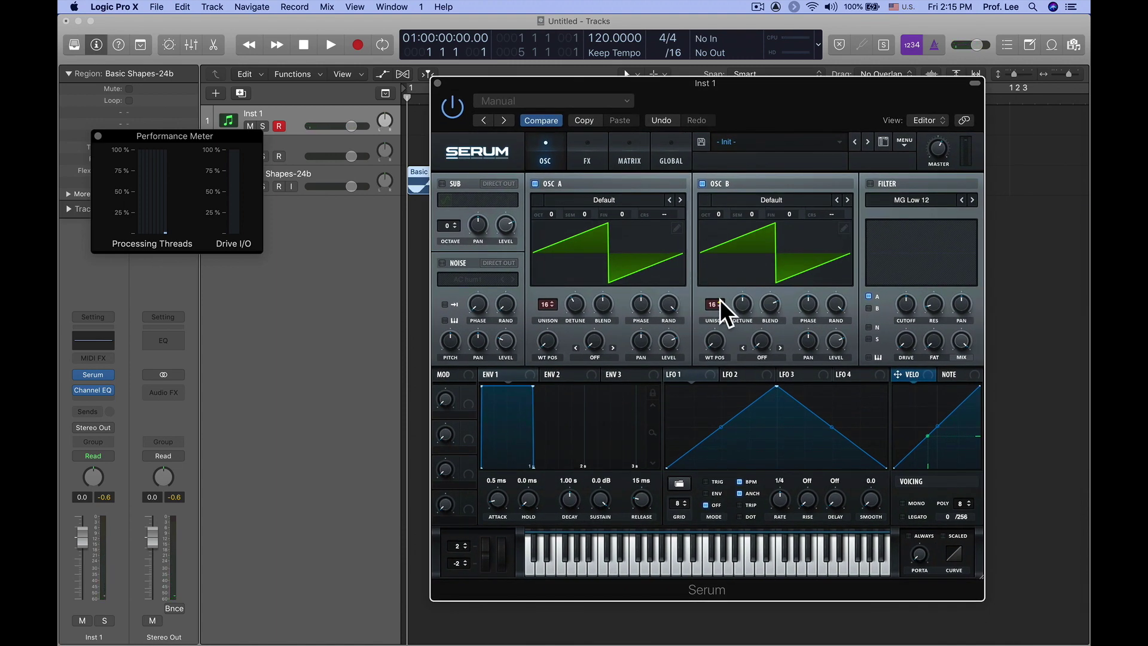
- Reduce OSC A's unison to 4 voices and OSC B's to 1, and turn OSC B off
{"action": "left_click_drag", "start_coordinate": [718, 306], "coordinate": [712, 440]}
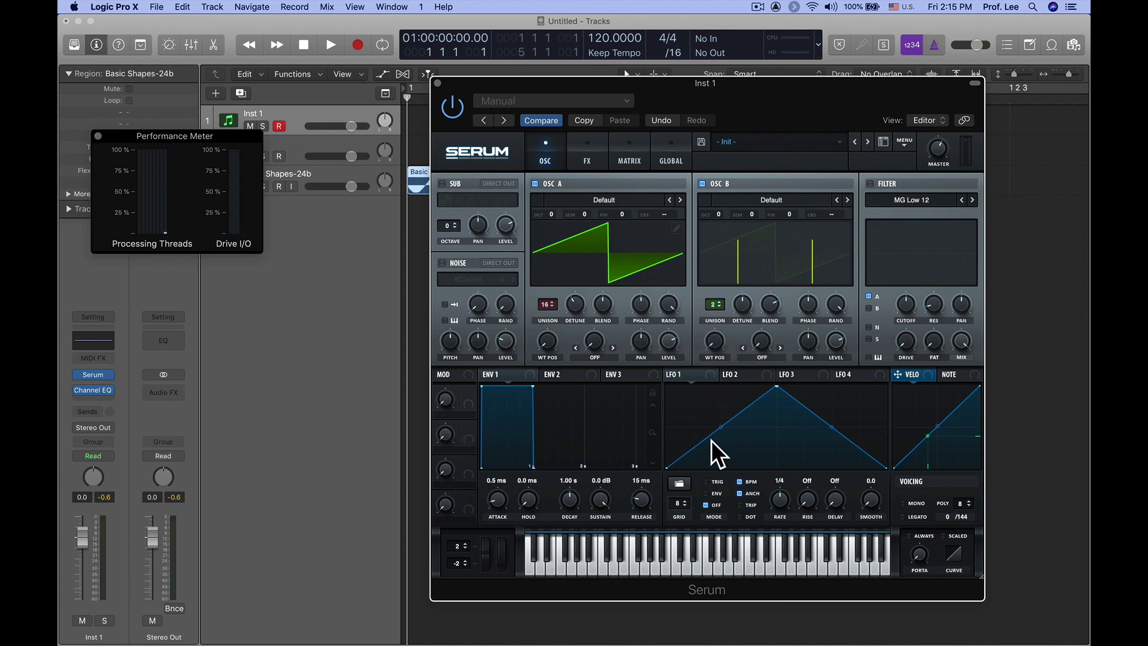
{"action": "left_click_drag", "start_coordinate": [556, 310], "coordinate": [544, 442]}
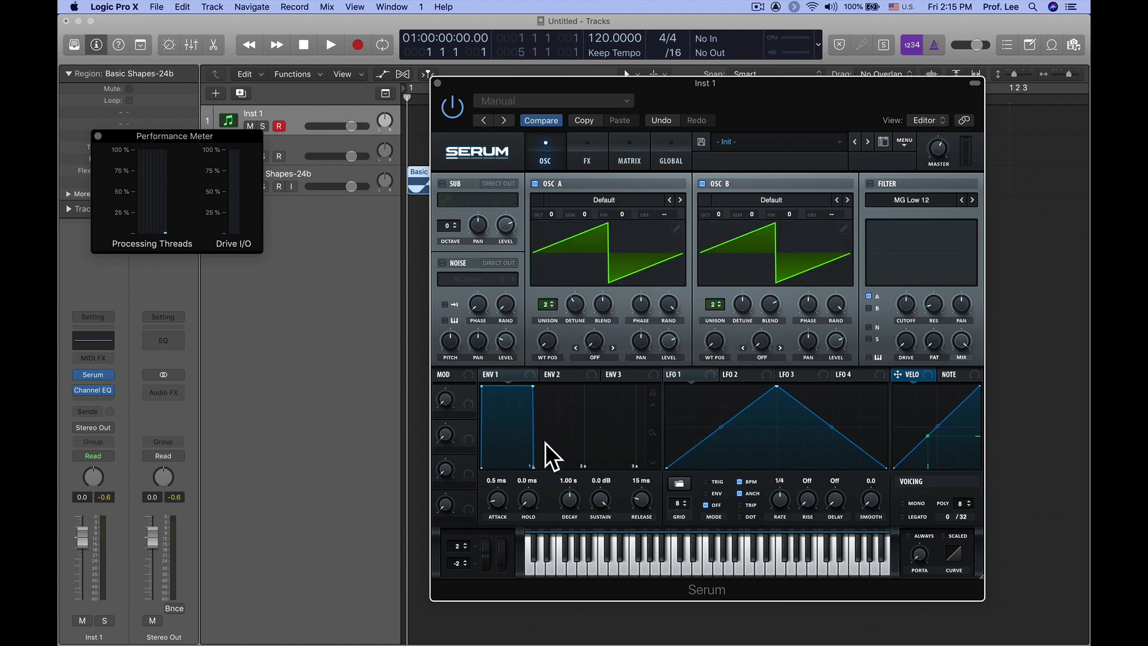
{"action": "left_click_drag", "start_coordinate": [719, 306], "coordinate": [713, 389]}
{"action": "scroll", "coordinate": [557, 295], "scroll_direction": "up", "scroll_amount": 2}
{"action": "left_click", "coordinate": [703, 184]}
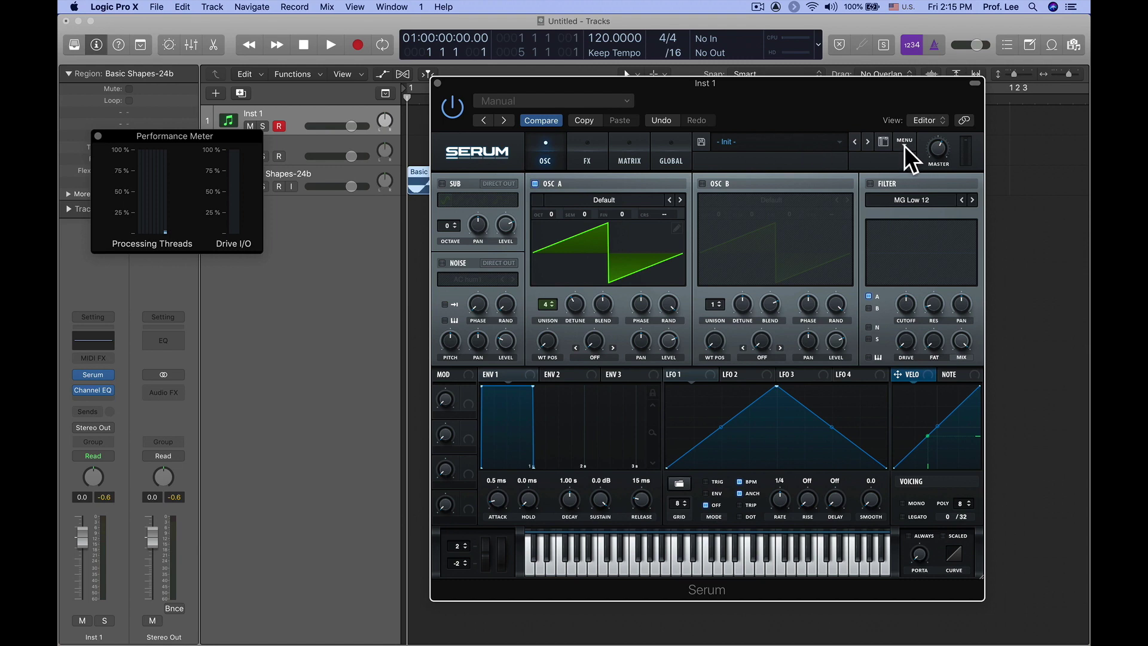
- Set OSC A's unison range to 48 in the global settings and return to the oscillator view
{"action": "left_click", "coordinate": [672, 146]}
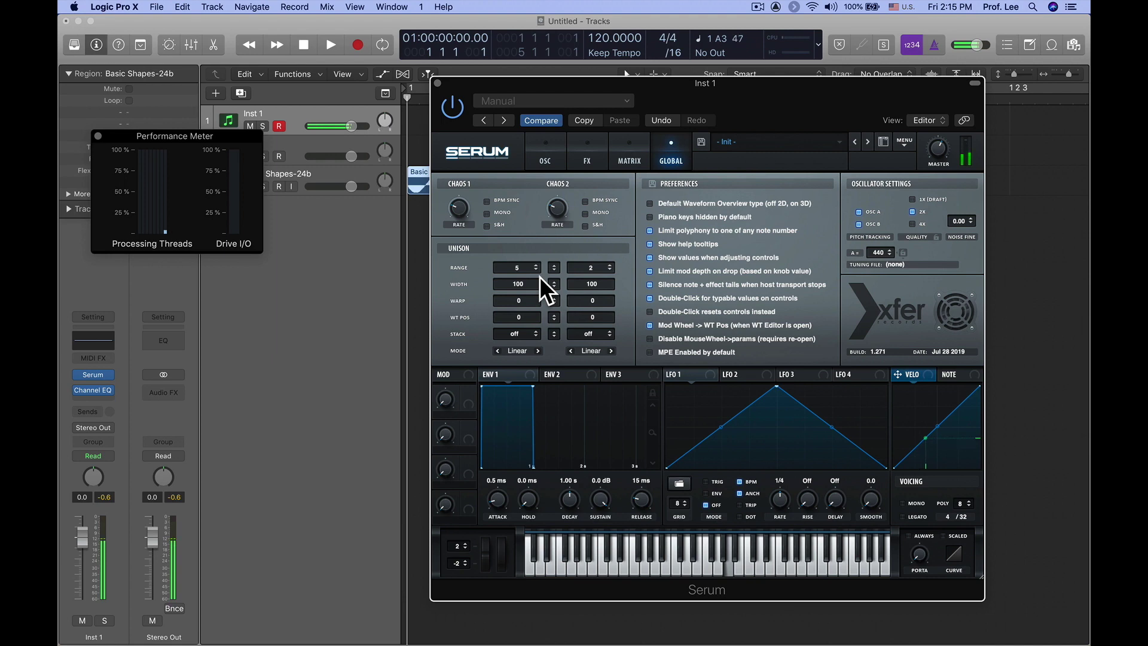
{"action": "left_click_drag", "start_coordinate": [533, 251], "coordinate": [536, 230]}
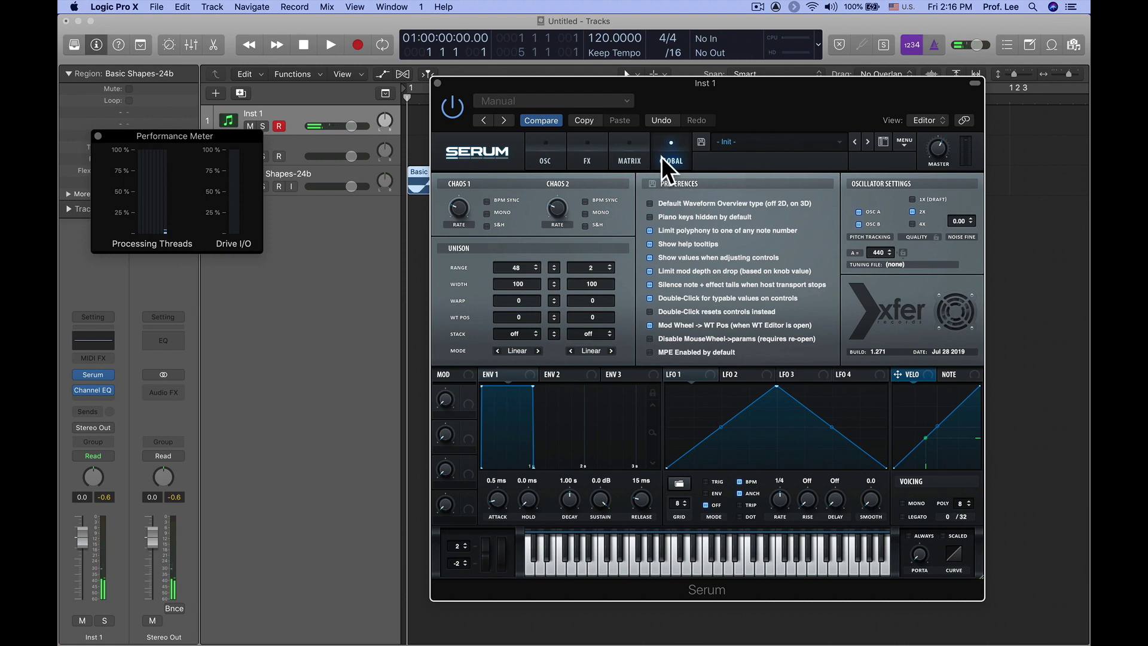
{"action": "left_click", "coordinate": [559, 147]}
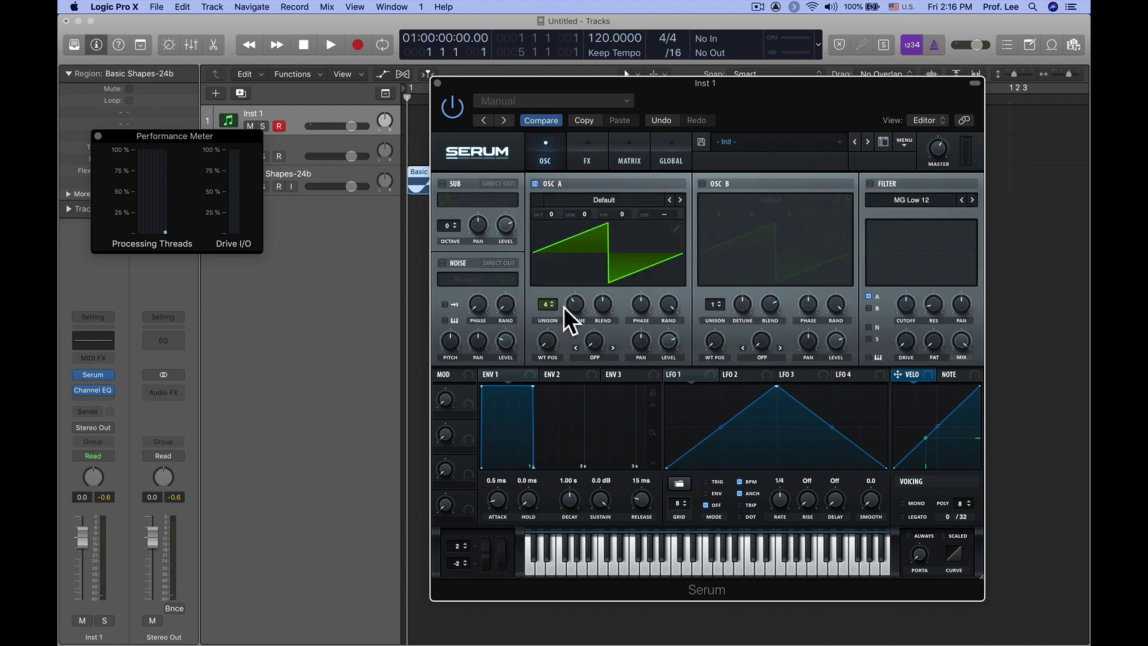
- Set OSC A's unison to 5 voices and sweep its detune between minimum and higher amounts
{"action": "left_click_drag", "start_coordinate": [580, 303], "coordinate": [576, 359]}
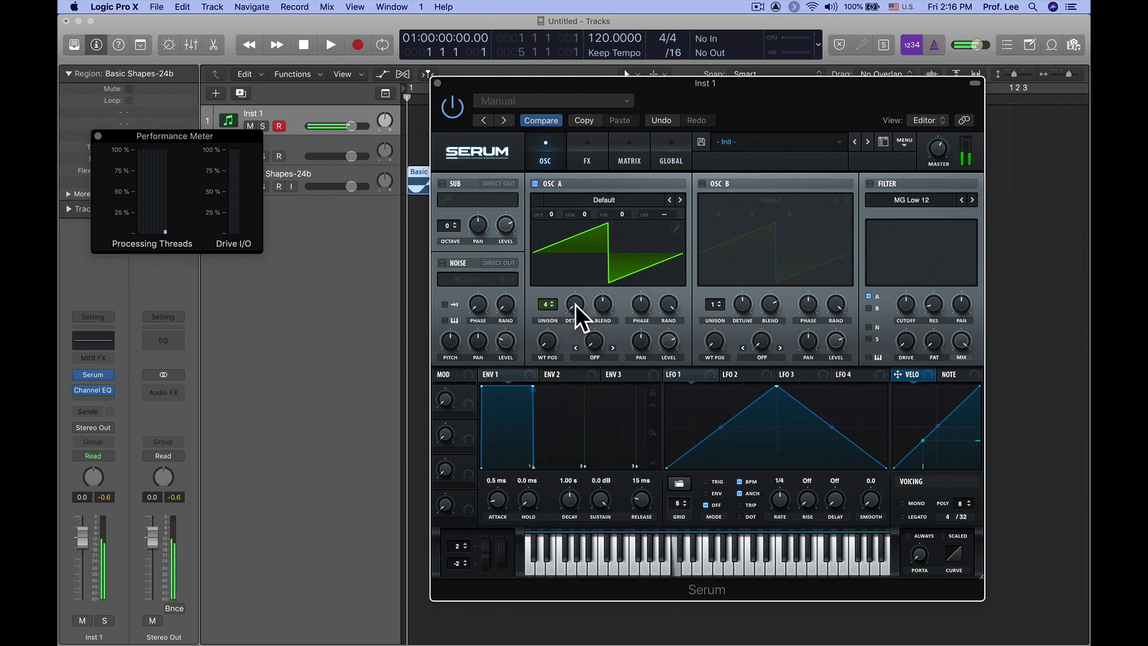
{"action": "left_click", "coordinate": [554, 303]}
{"action": "left_click_drag", "start_coordinate": [553, 303], "coordinate": [557, 279]}
{"action": "left_click_drag", "start_coordinate": [578, 303], "coordinate": [586, 154]}
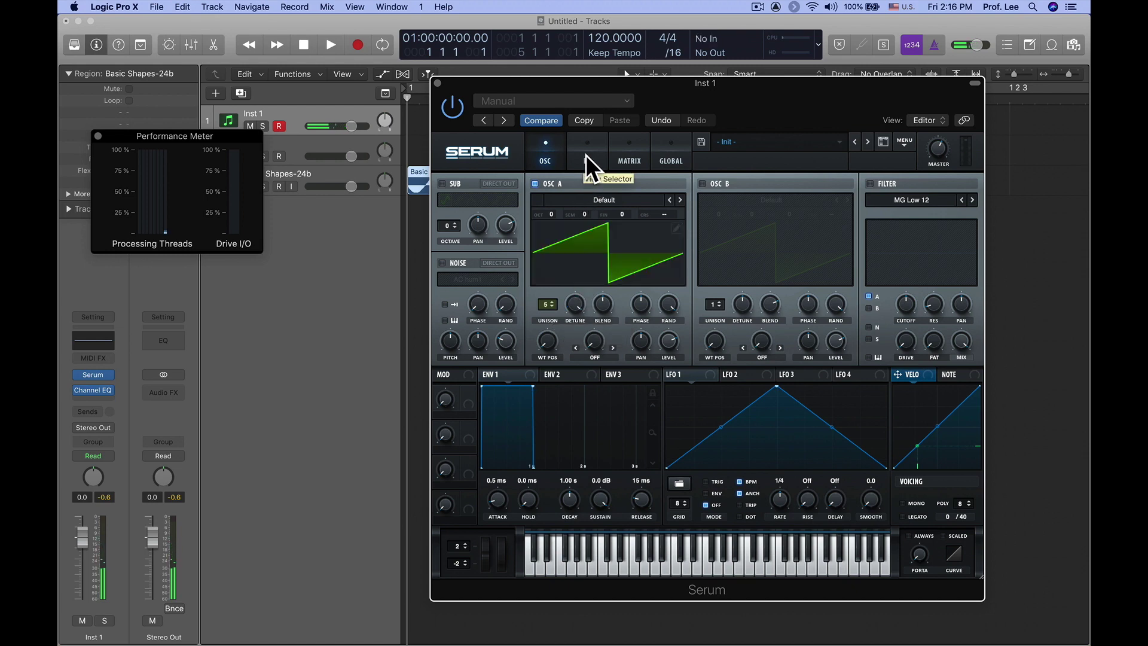
{"action": "left_click_drag", "start_coordinate": [576, 305], "coordinate": [580, 464]}
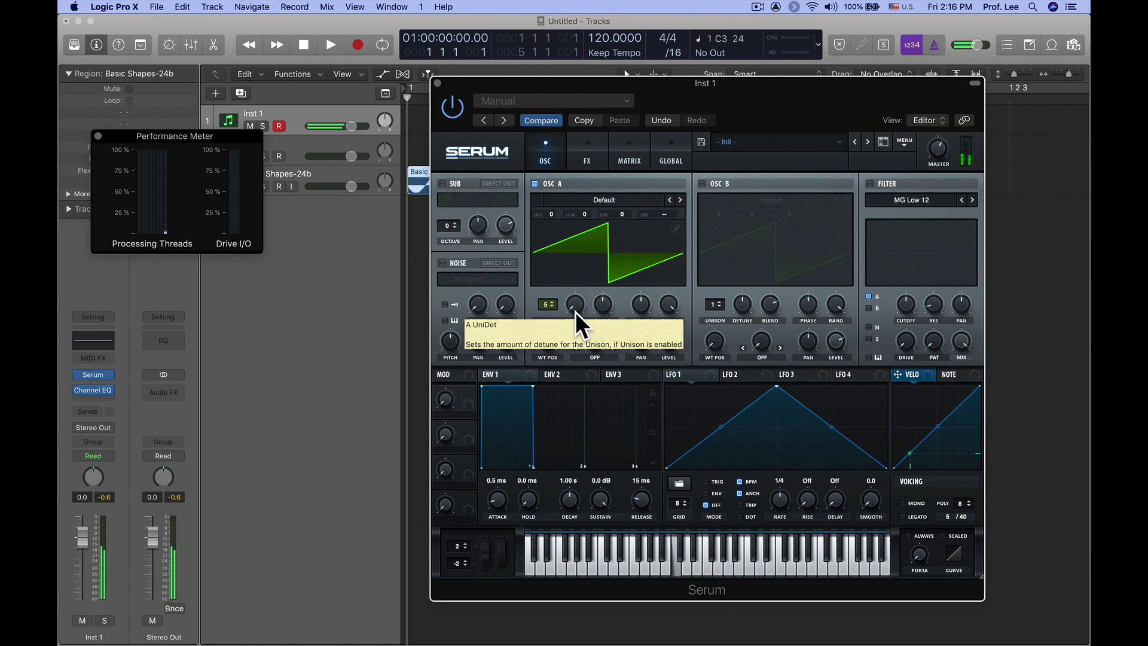
{"action": "left_click_drag", "start_coordinate": [575, 311], "coordinate": [584, 168]}
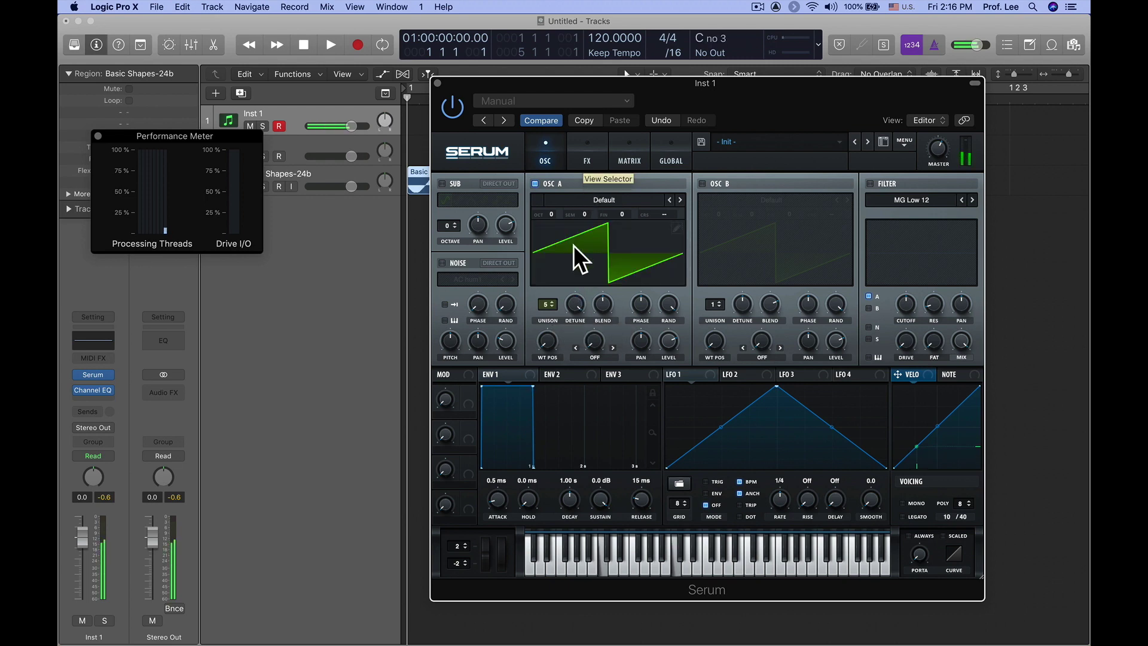
{"action": "mouse_move", "coordinate": [575, 311]}
{"action": "left_mouse_down"}
{"action": "mouse_move", "coordinate": [564, 461]}
{"action": "mouse_move", "coordinate": [573, 282]}
{"action": "mouse_move", "coordinate": [568, 454]}
{"action": "mouse_move", "coordinate": [579, 292]}
{"action": "left_mouse_up"}
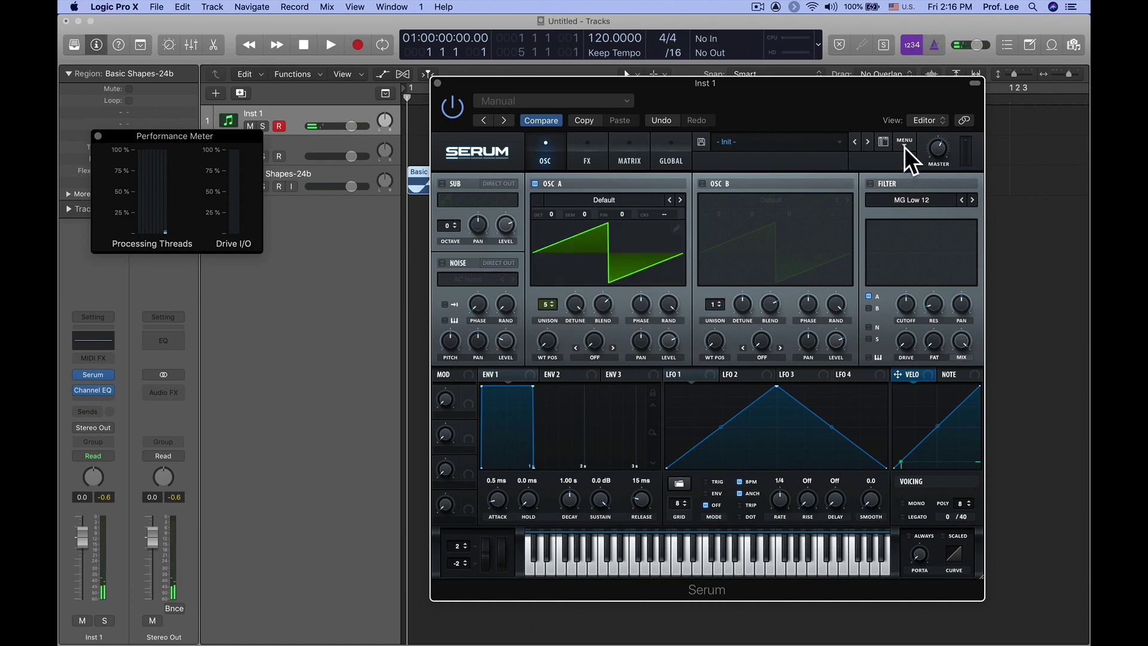
- Narrow OSC A's unison stereo width to about 35, restore it to 100, and return to the oscillator view
{"action": "left_click", "coordinate": [670, 150]}
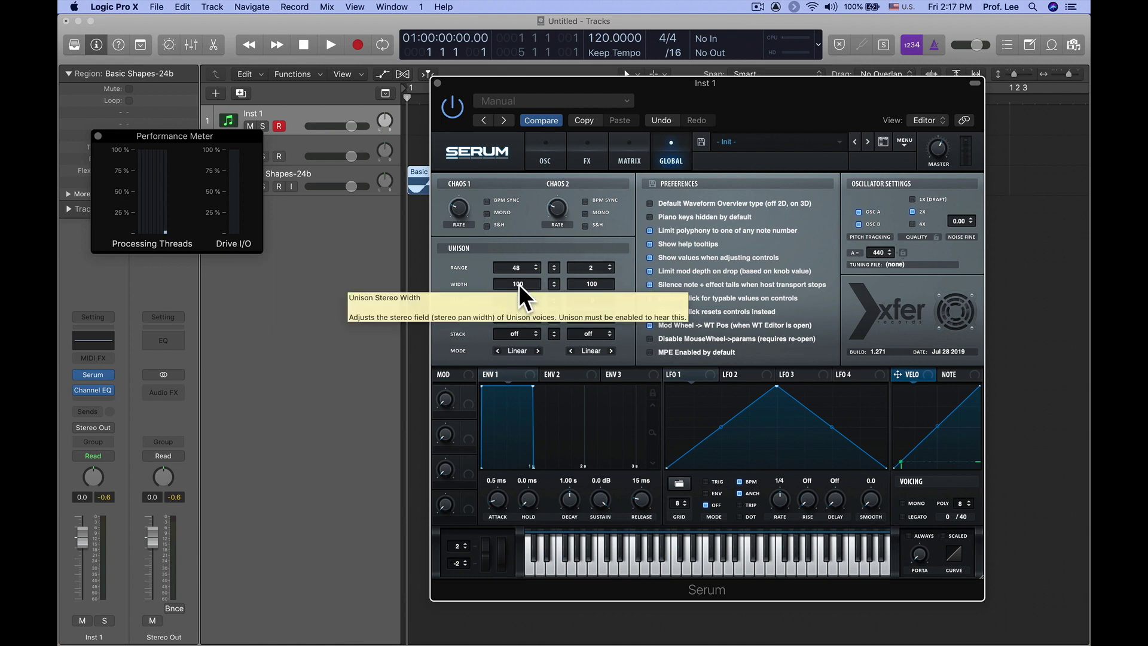
{"action": "left_click_drag", "start_coordinate": [519, 283], "coordinate": [512, 360]}
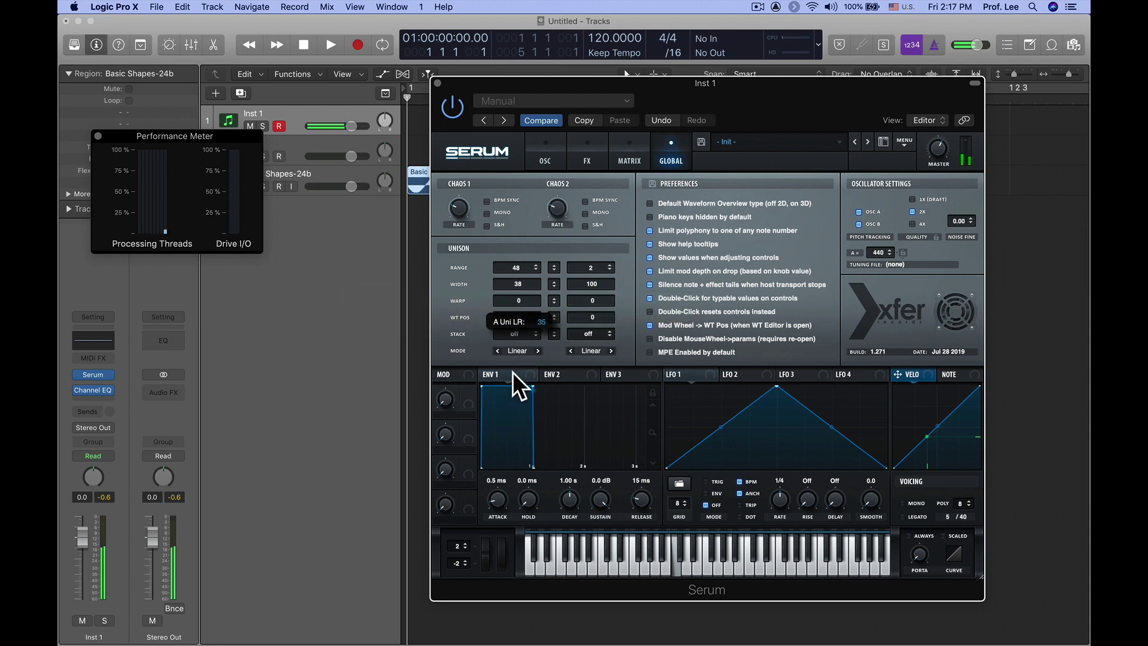
{"action": "left_click_drag", "start_coordinate": [516, 317], "coordinate": [521, 215]}
{"action": "left_click", "coordinate": [544, 148]}
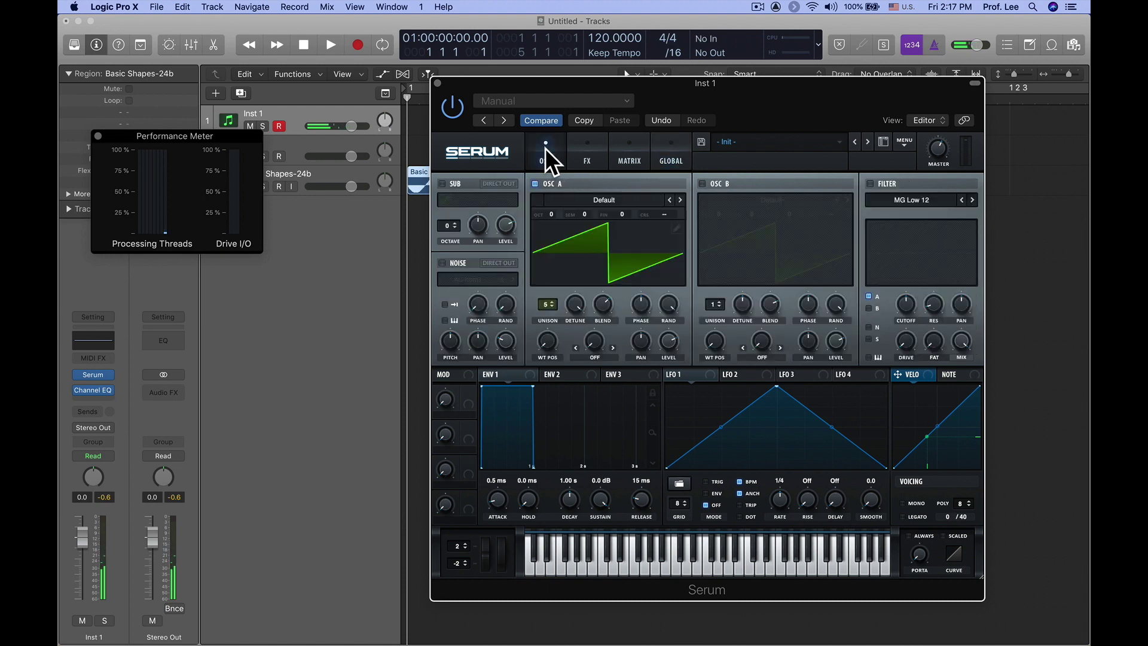
- Readjust OSC A's unison range in the global settings and its detune in the oscillator view
{"action": "left_click_drag", "start_coordinate": [576, 304], "coordinate": [570, 396]}
{"action": "left_click", "coordinate": [674, 147]}
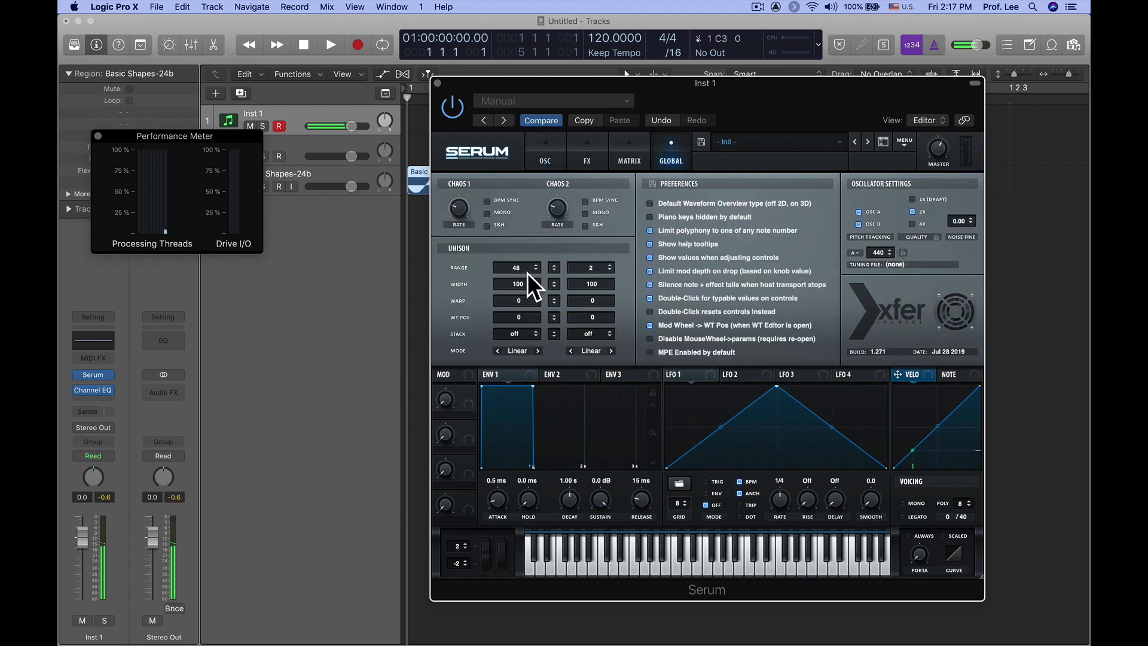
{"action": "left_click_drag", "start_coordinate": [528, 273], "coordinate": [530, 313]}
{"action": "left_click_drag", "start_coordinate": [525, 266], "coordinate": [527, 259]}
{"action": "left_click", "coordinate": [546, 153]}
{"action": "left_click_drag", "start_coordinate": [571, 308], "coordinate": [571, 313]}
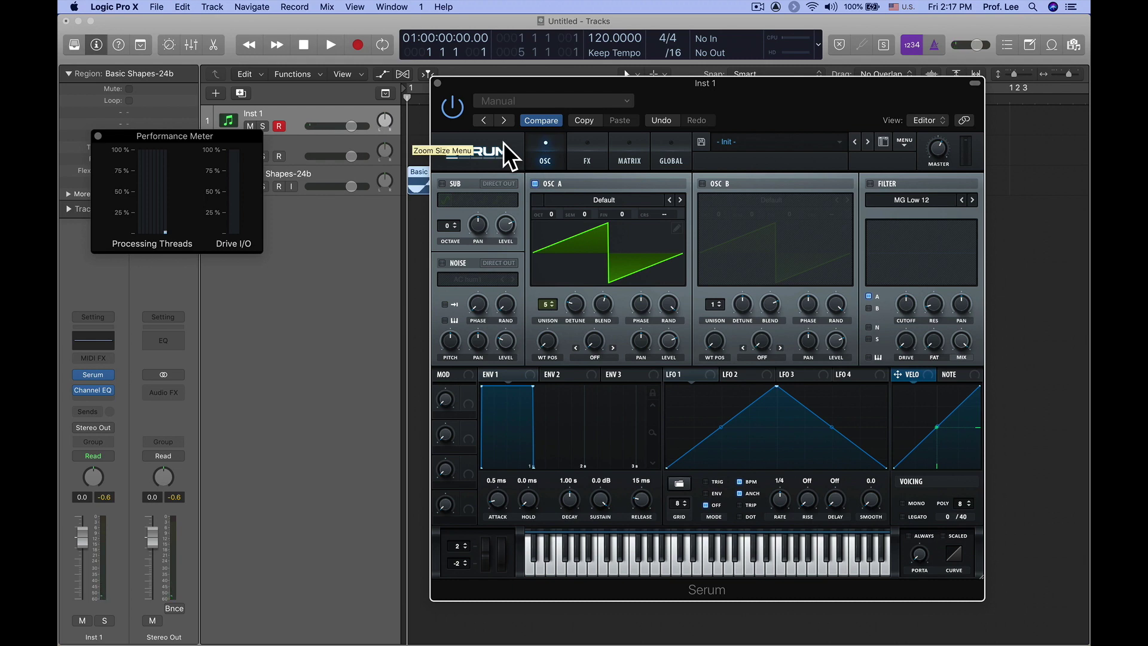
- Load the Digital wavetable FFT_Animal 1 into OSC A and adjust the oscillator's detune
{"action": "mouse_move", "coordinate": [500, 78]}
{"action": "left_mouse_down"}
{"action": "mouse_move", "coordinate": [462, 82]}
{"action": "mouse_move", "coordinate": [512, 87]}
{"action": "left_mouse_up"}
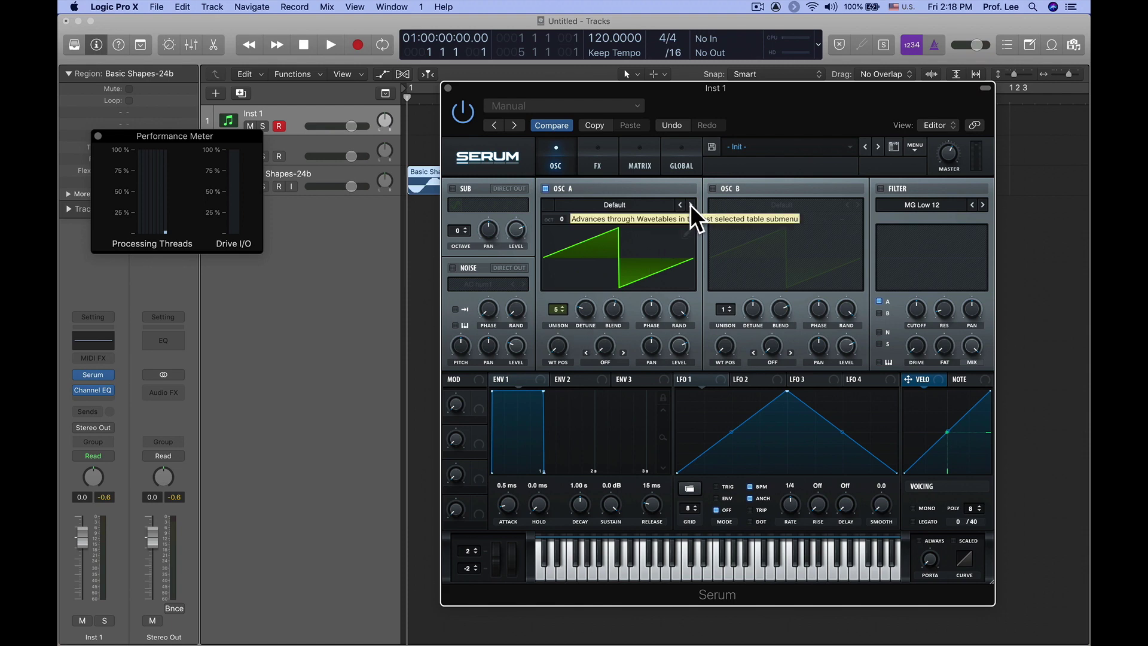
{"action": "left_click", "coordinate": [646, 207]}
{"action": "mouse_move", "coordinate": [638, 231]}
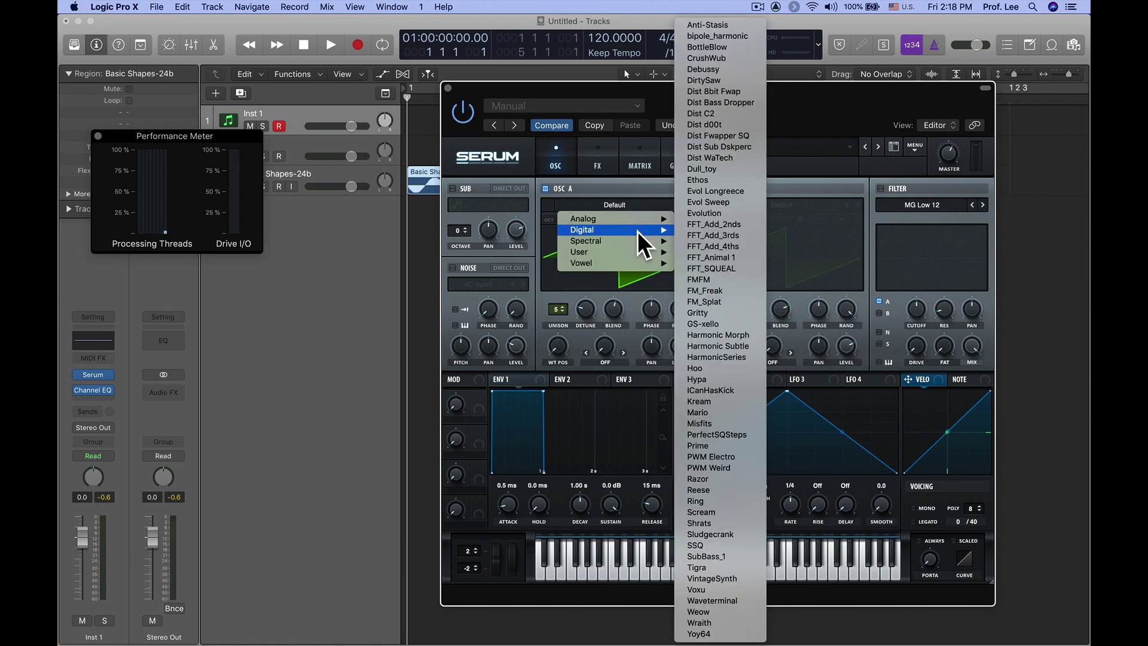
{"action": "left_click", "coordinate": [723, 260]}
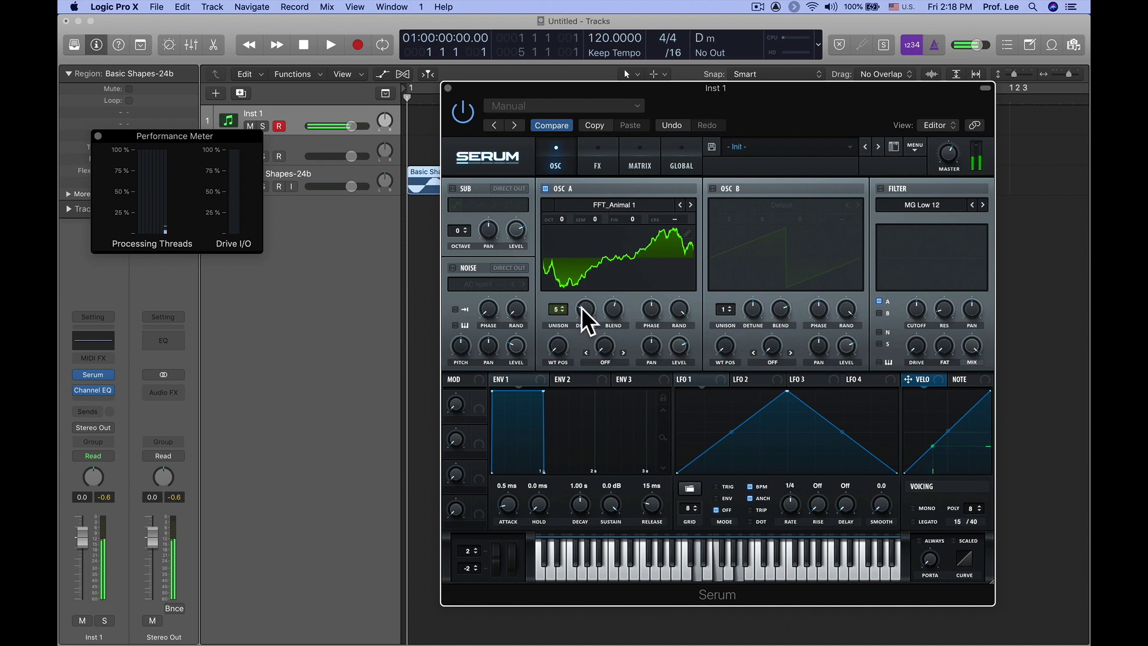
{"action": "mouse_move", "coordinate": [581, 308]}
{"action": "left_mouse_down"}
{"action": "mouse_move", "coordinate": [588, 295]}
{"action": "mouse_move", "coordinate": [585, 307]}
{"action": "left_mouse_up"}
- With OSC A's wavetable shown in 3D, set its position to about 47 and assign LFO 1 to it
{"action": "left_click", "coordinate": [586, 236]}
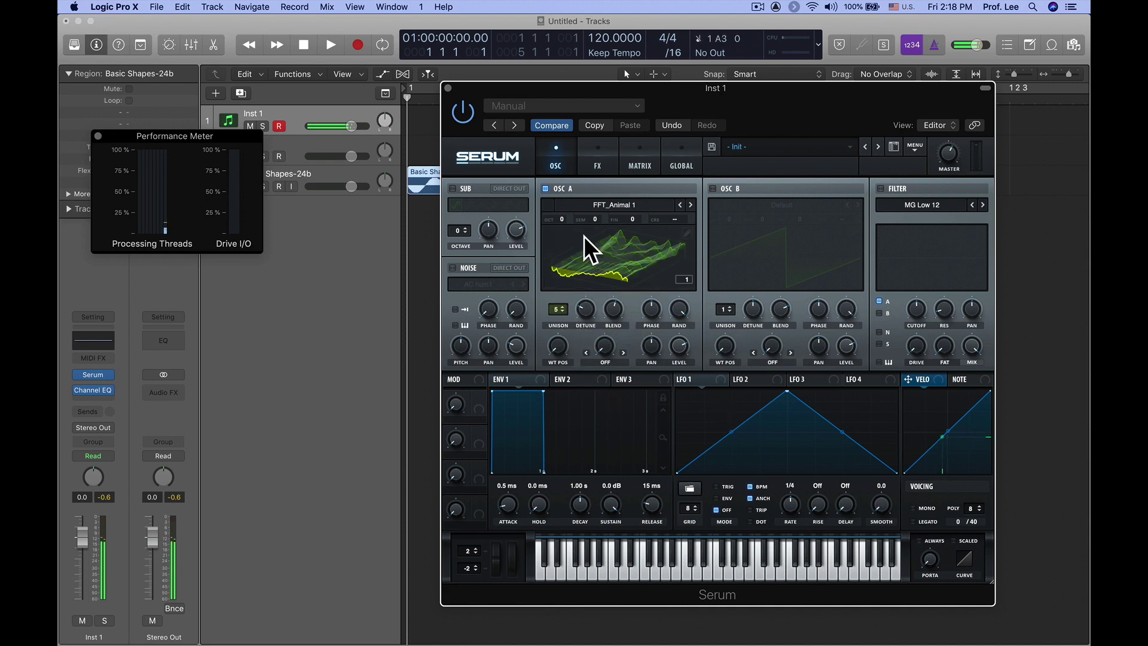
{"action": "mouse_move", "coordinate": [562, 337]}
{"action": "left_mouse_down"}
{"action": "mouse_move", "coordinate": [563, 318]}
{"action": "mouse_move", "coordinate": [561, 342]}
{"action": "left_mouse_up"}
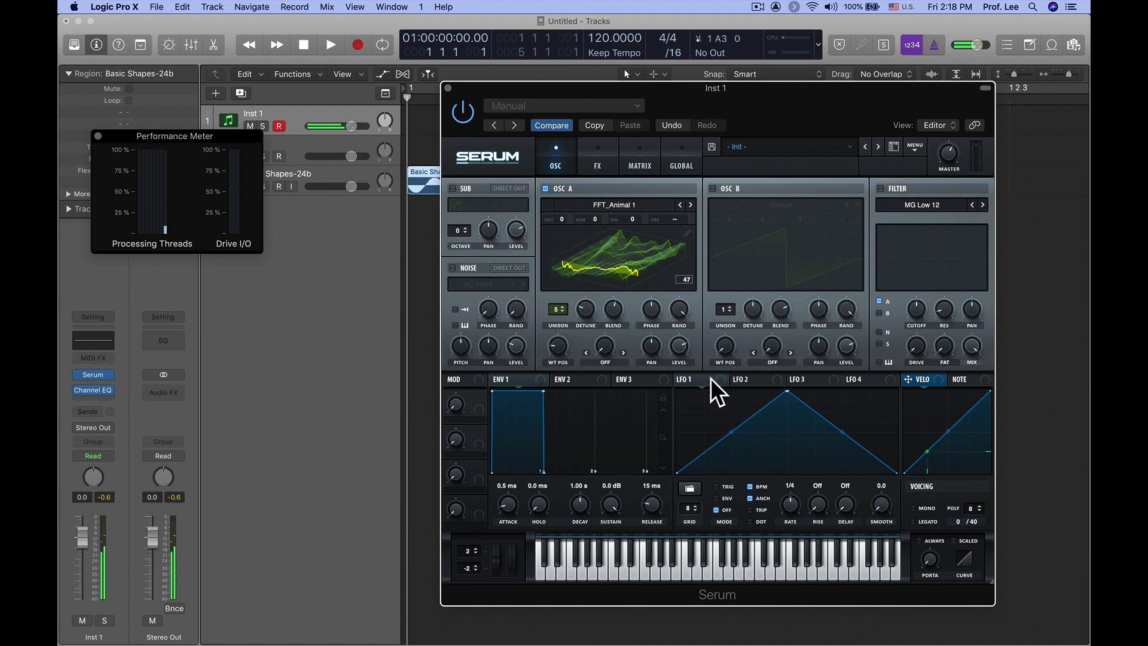
{"action": "left_click_drag", "start_coordinate": [708, 380], "coordinate": [560, 308]}
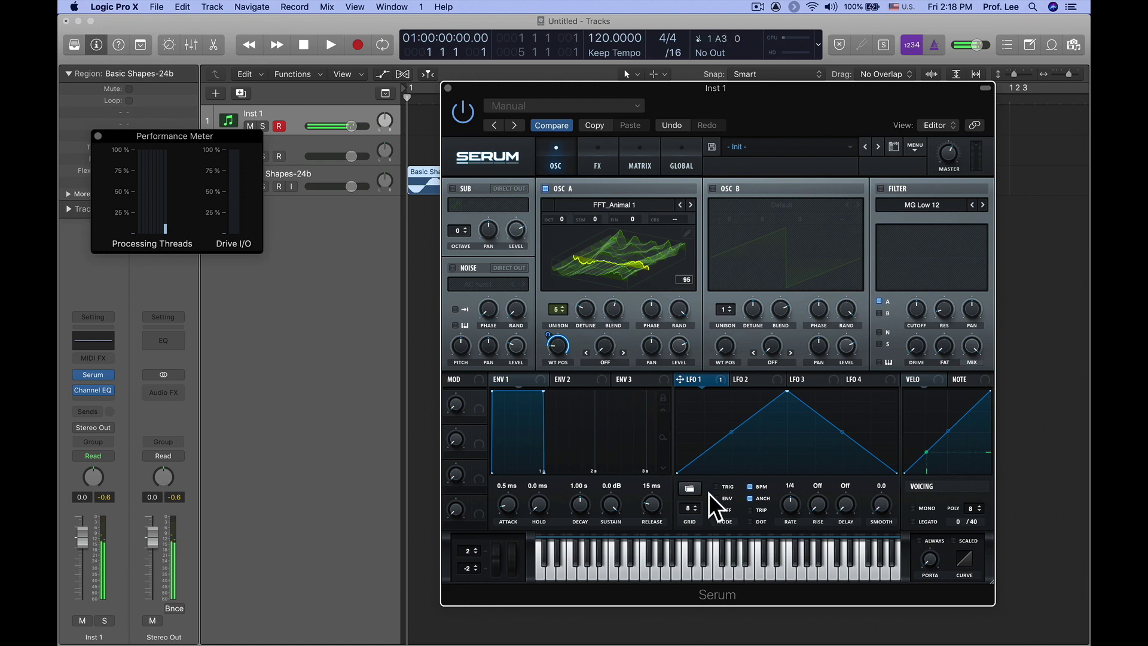
- Load the Basic shape flat 25 into LFO 1
{"action": "left_click", "coordinate": [689, 489]}
{"action": "mouse_move", "coordinate": [727, 490]}
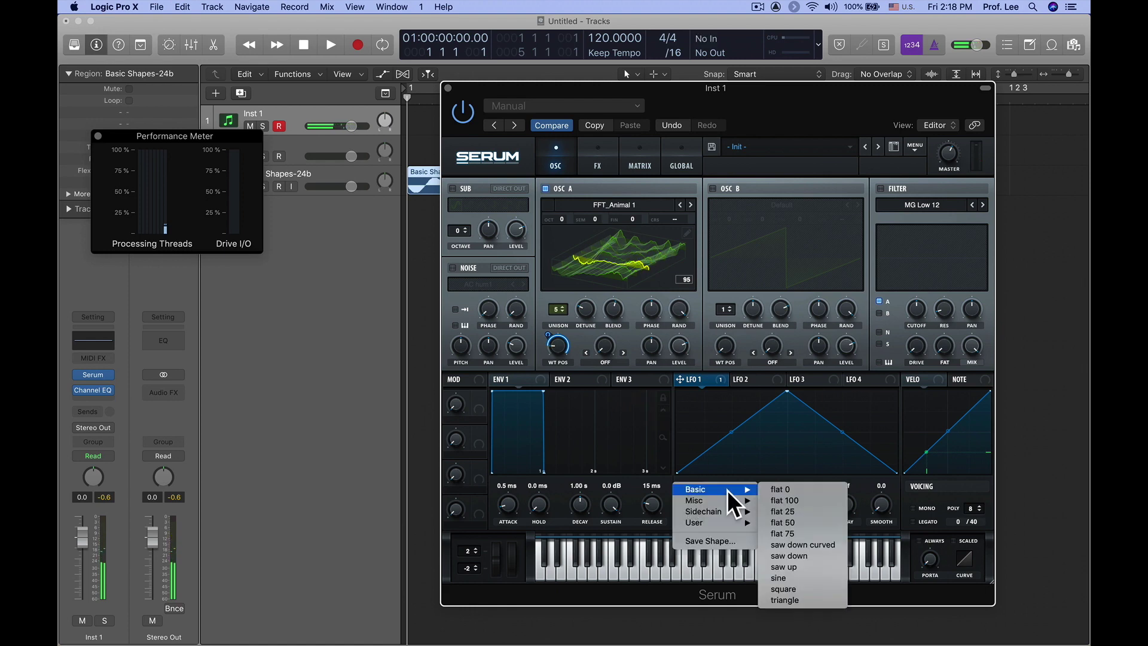
{"action": "left_click", "coordinate": [781, 512]}
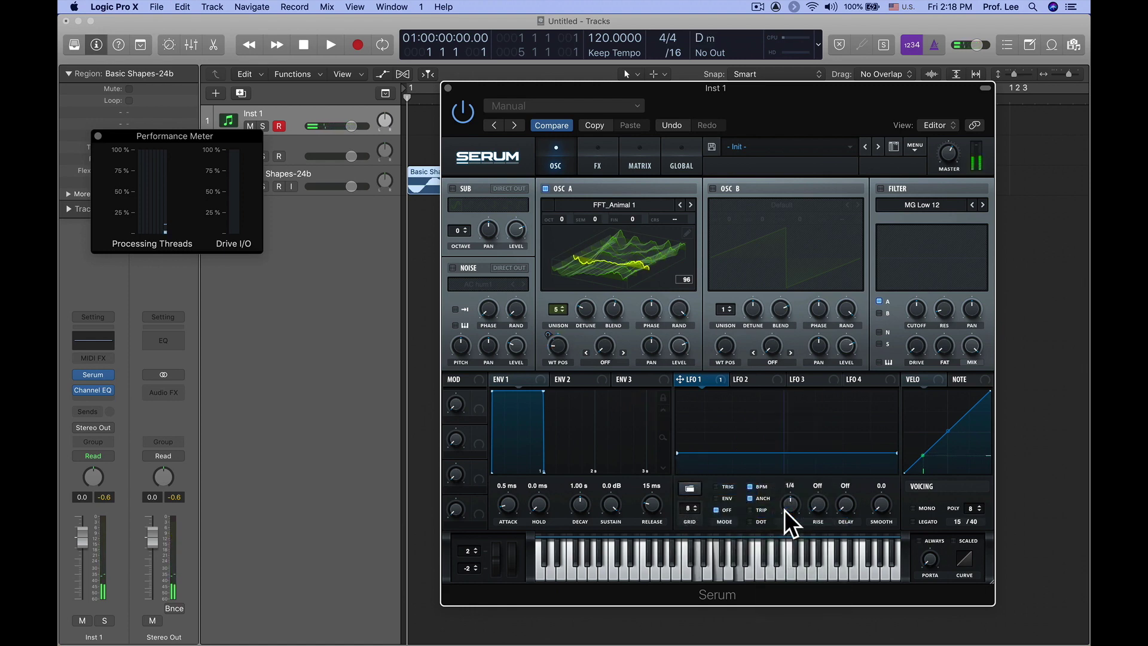
- Load the Misc shape Chalice into LFO 1
{"action": "left_click", "coordinate": [690, 489]}
{"action": "mouse_move", "coordinate": [714, 501]}
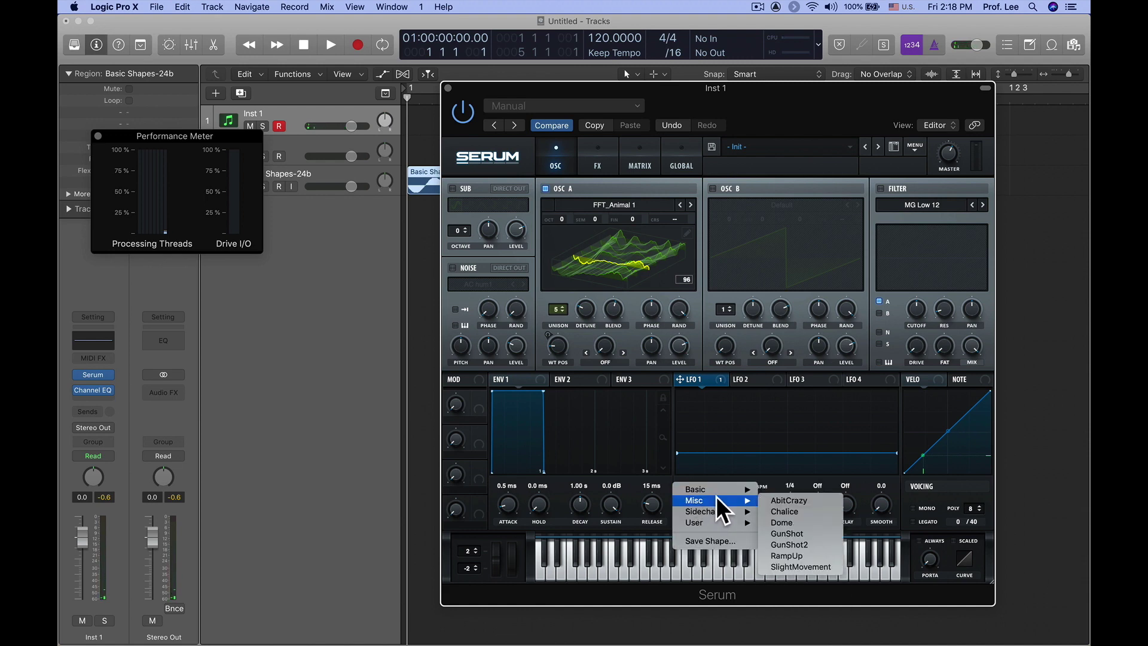
{"action": "left_click", "coordinate": [786, 508]}
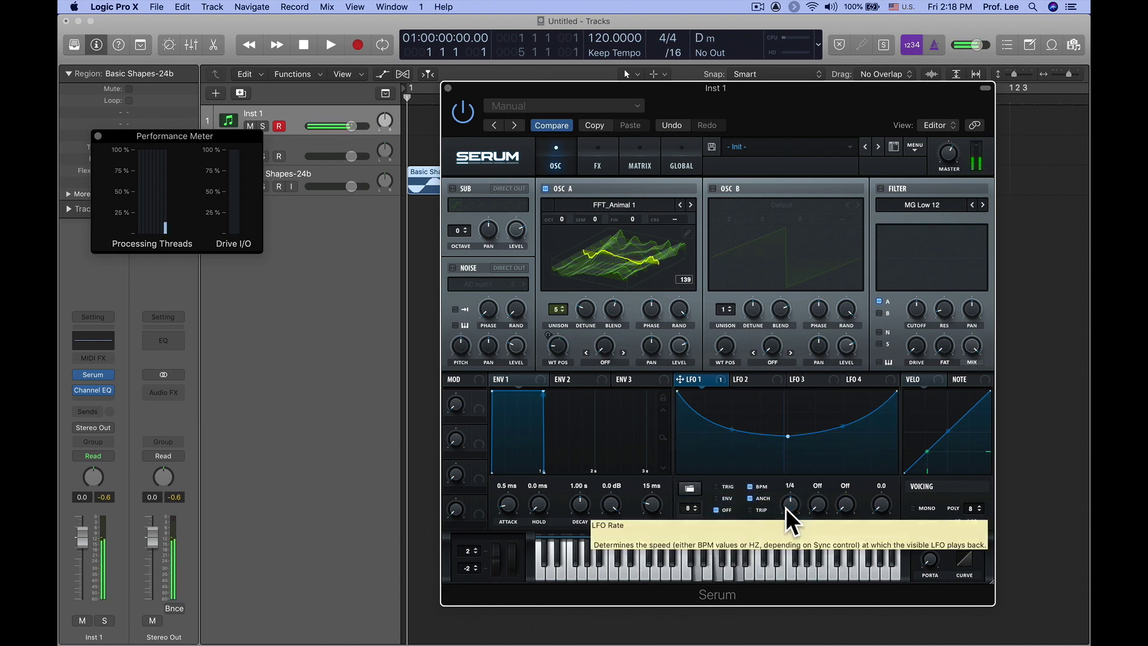